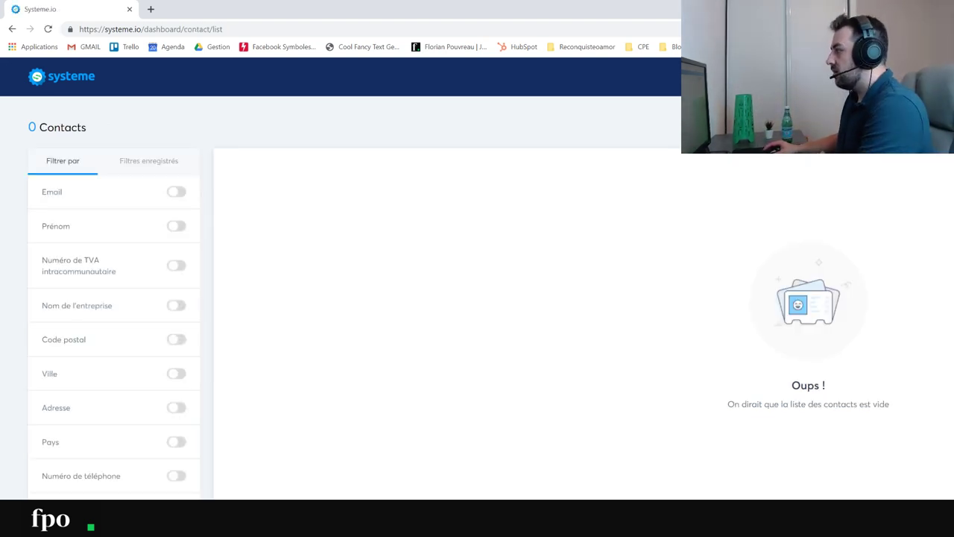
- Create a contact with the saved email, company, address and phone details, enter the first name, assign the ebook tag and save it
left_click(894, 126)
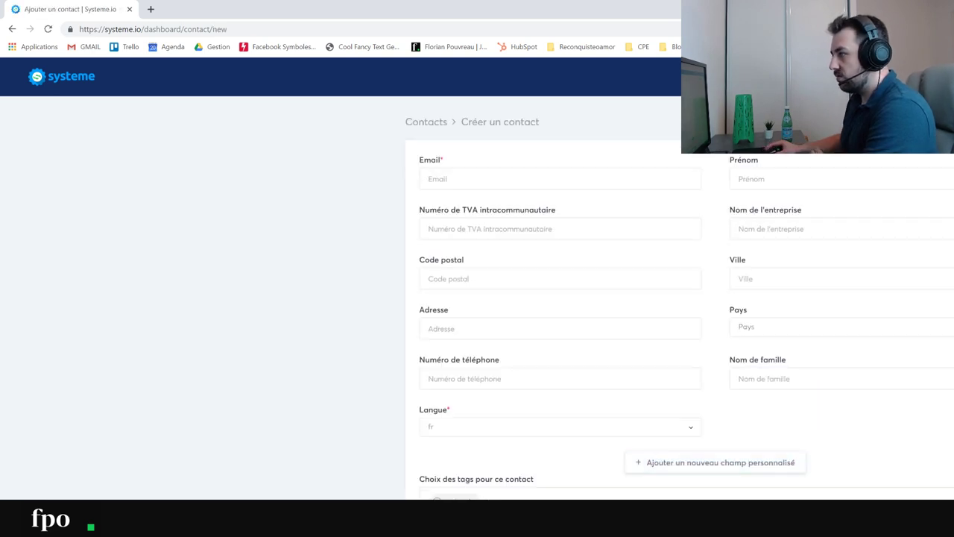
left_click(477, 179)
left_click(478, 211)
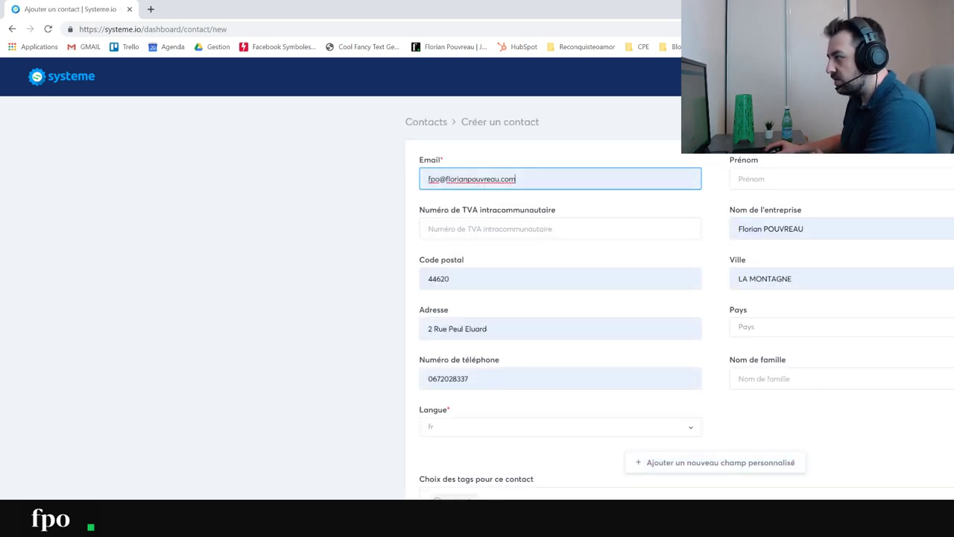
left_click(767, 182)
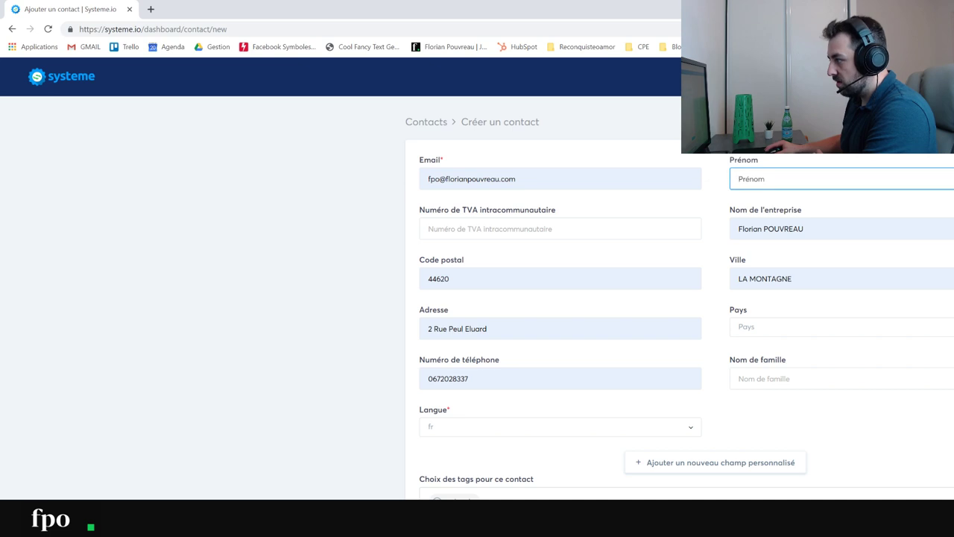
type("Florian")
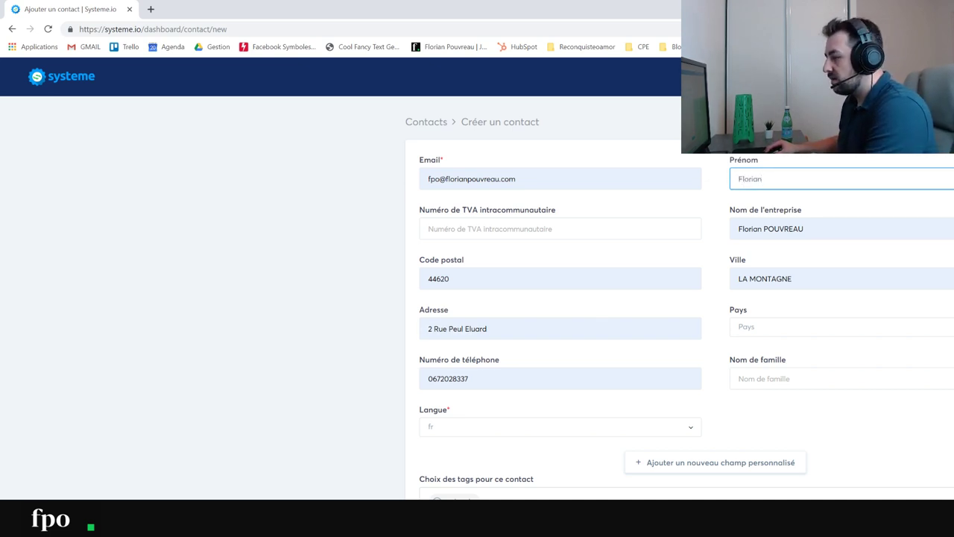
left_click(454, 502)
key("Return")
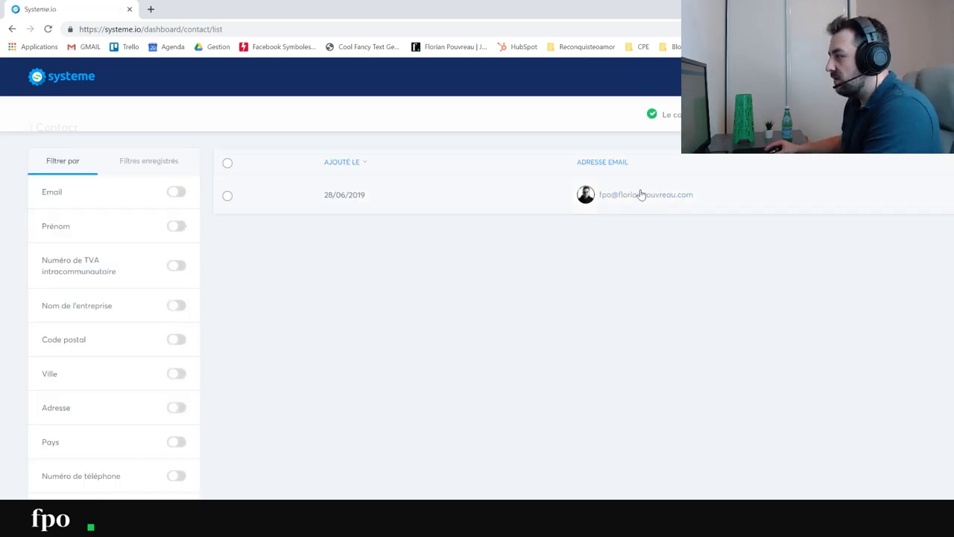
- Examine the new contact's record, including its details, tags, subscriptions, email campaigns and payments, and return to the contact list
left_click(641, 194)
scroll(674, 222, "down", 3)
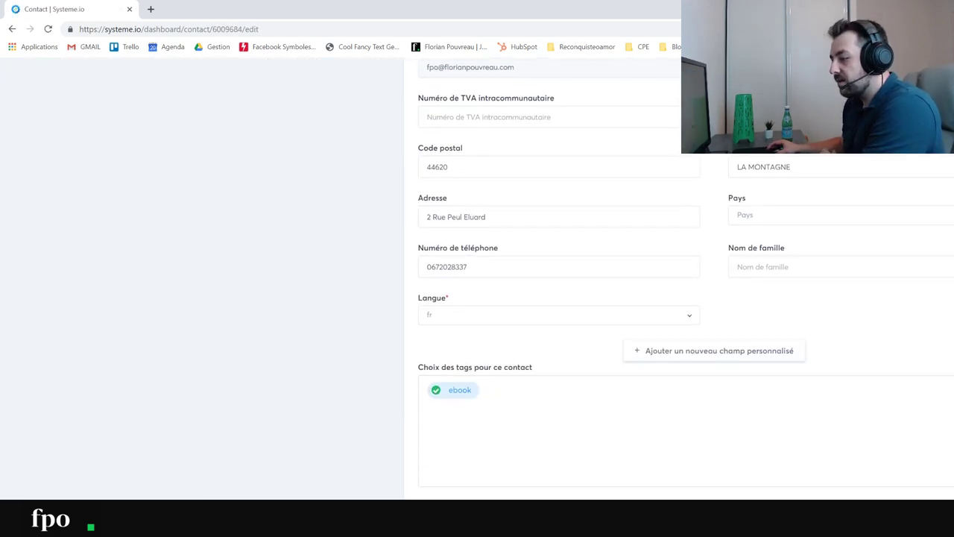
scroll(471, 465, "down", 3)
scroll(360, 399, "up", 5)
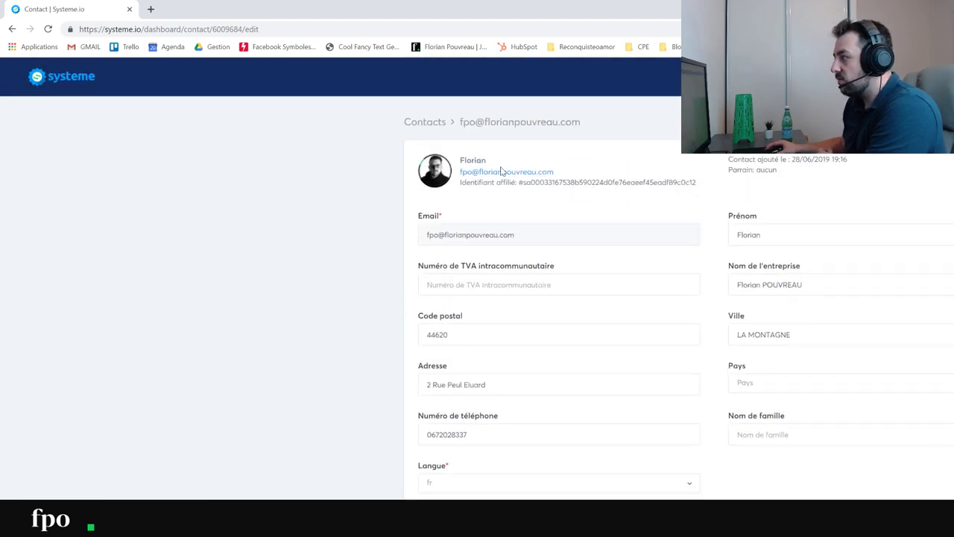
scroll(478, 201, "down", 2)
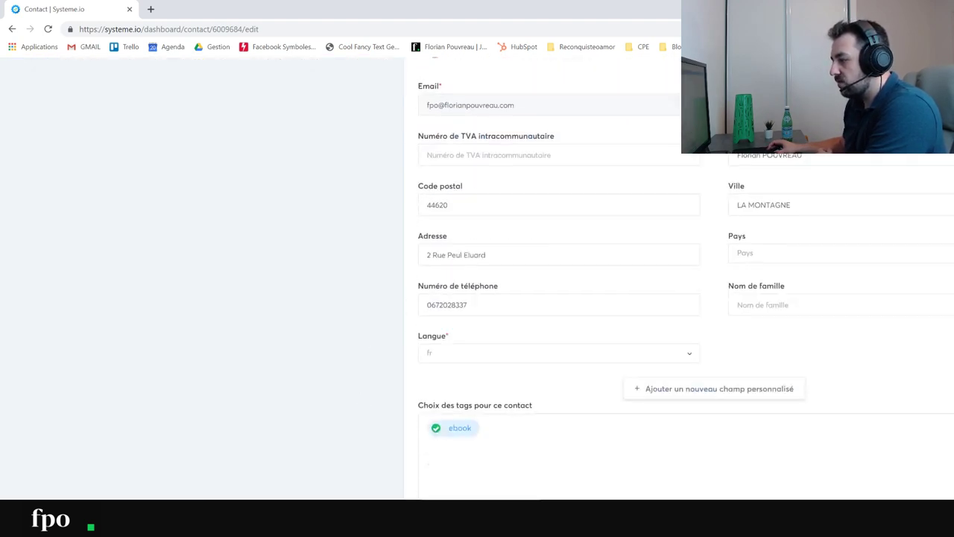
scroll(679, 298, "down", 5)
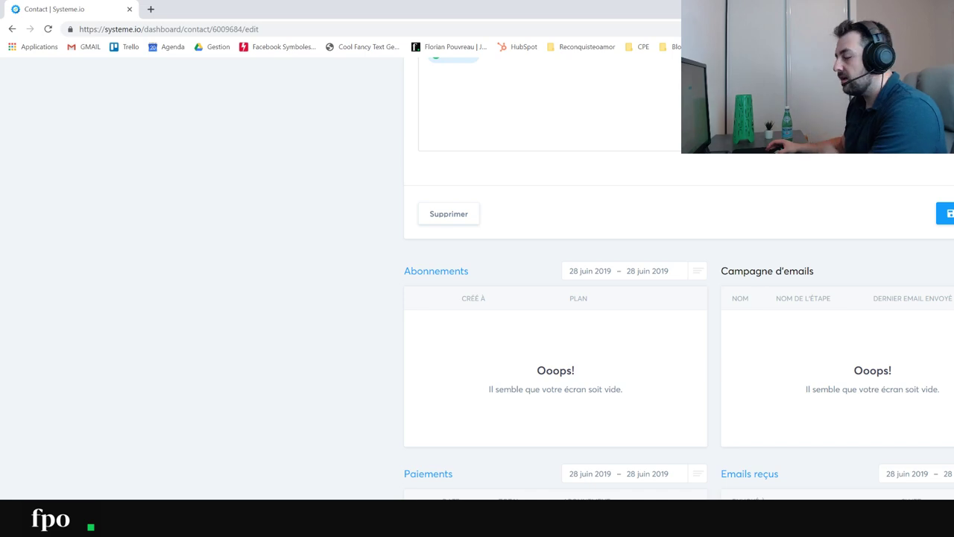
scroll(616, 485, "down", 1)
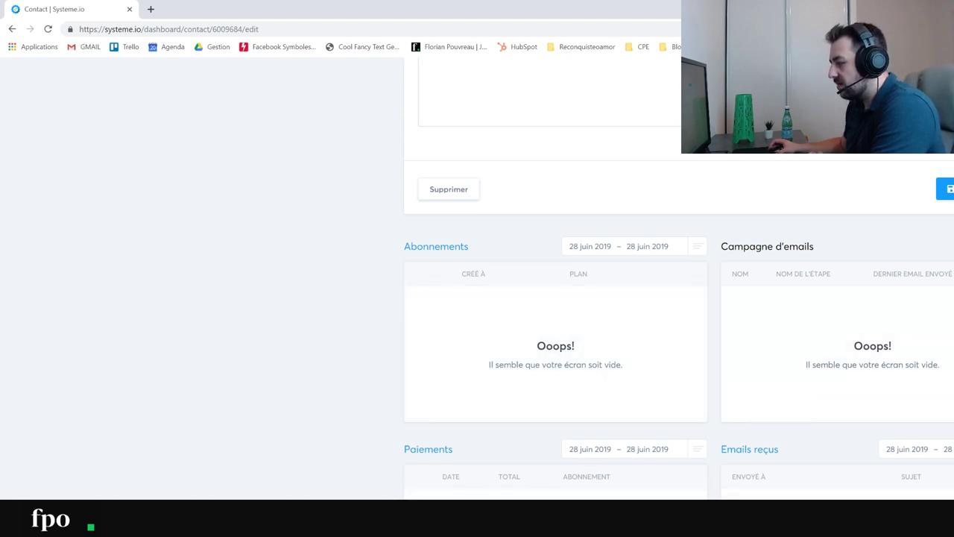
scroll(552, 298, "up", 10)
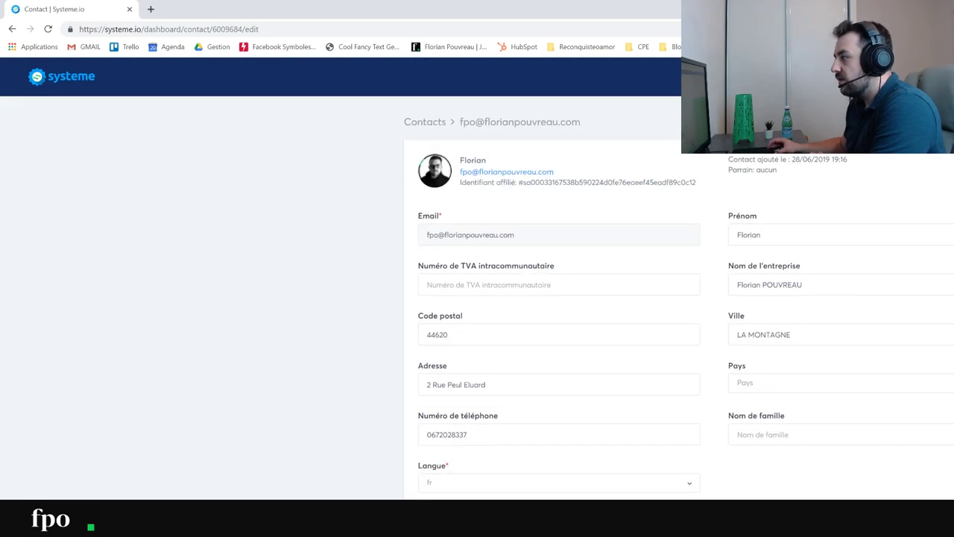
left_click(424, 123)
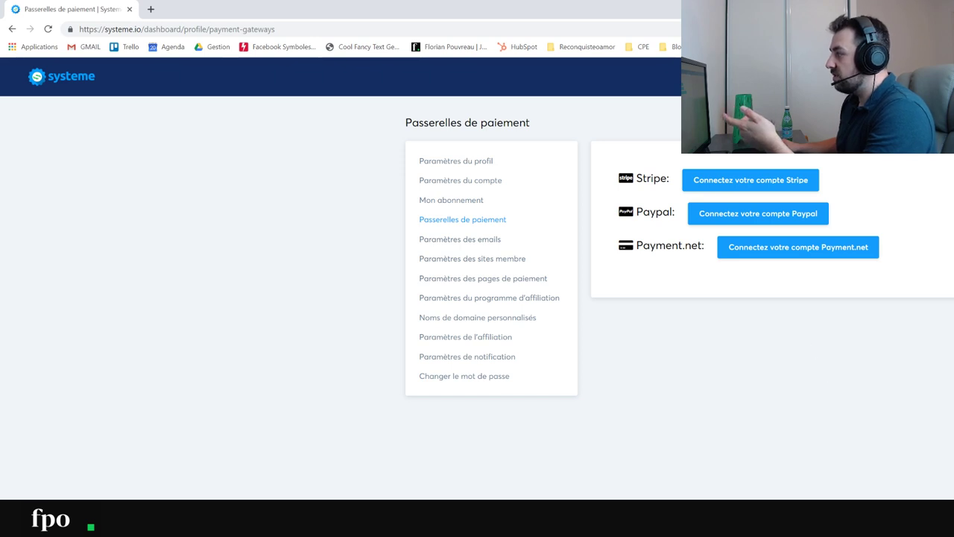
- Open the dashboard and examine the new contacts and payments statistics
left_click(820, 77)
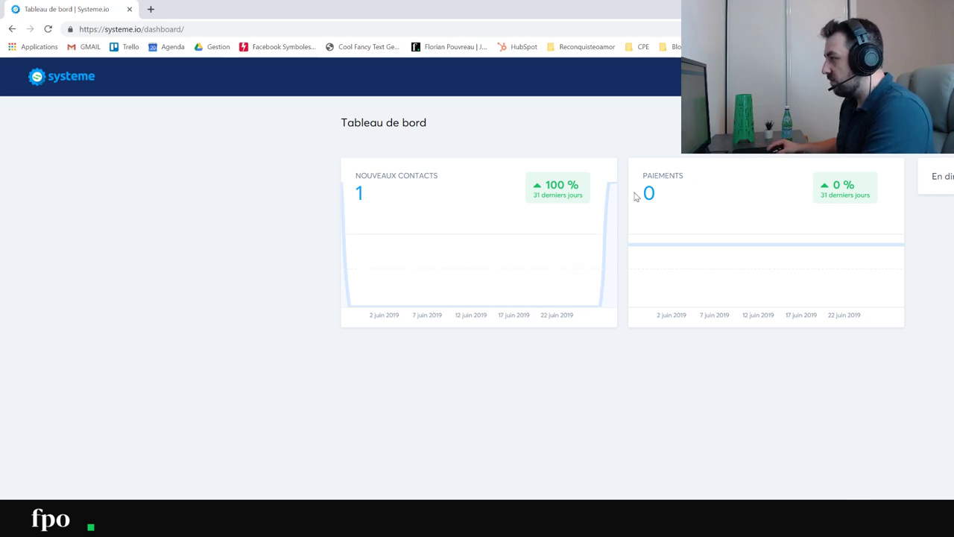
left_click_drag(662, 197, 768, 205)
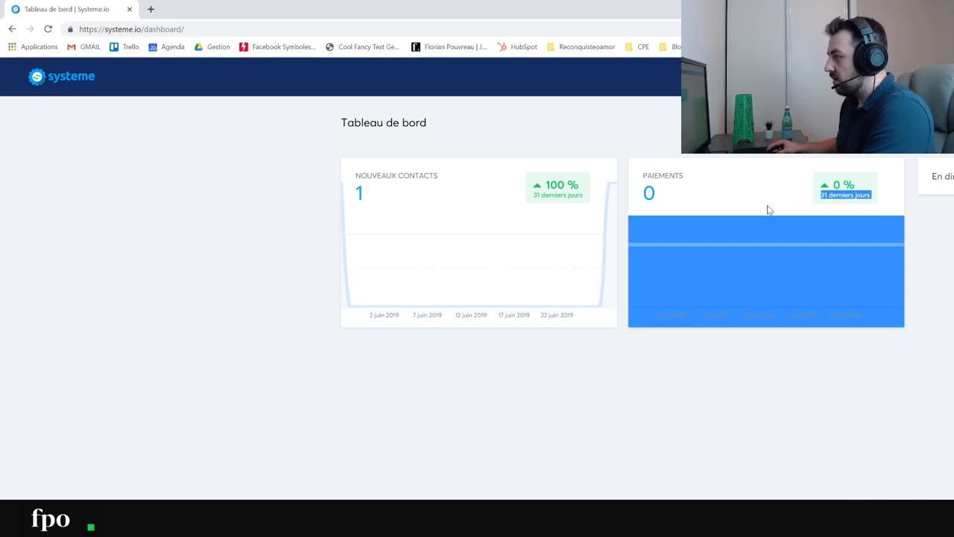
left_click(768, 211)
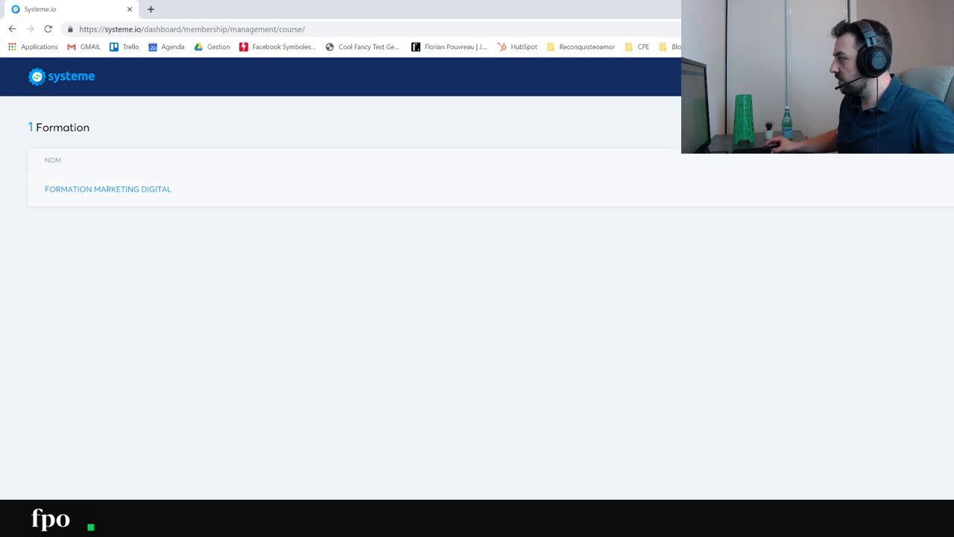
- Add a chapter named "Chapitre 2 - Mieux vendre en B2B" with the Video page type to the FORMATION MARKETING DIGITAL course
left_click(94, 192)
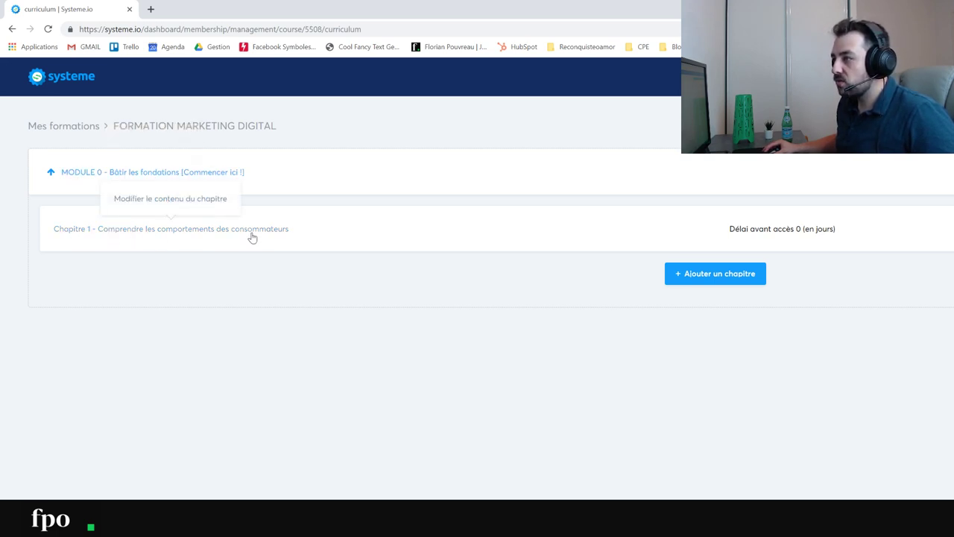
left_click(716, 274)
type("Cha")
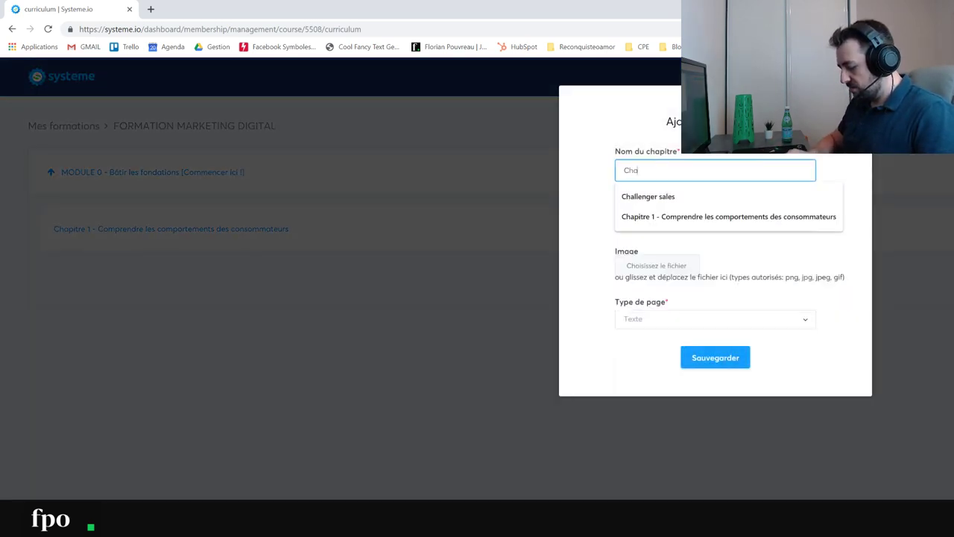
type("pitre 2 - ")
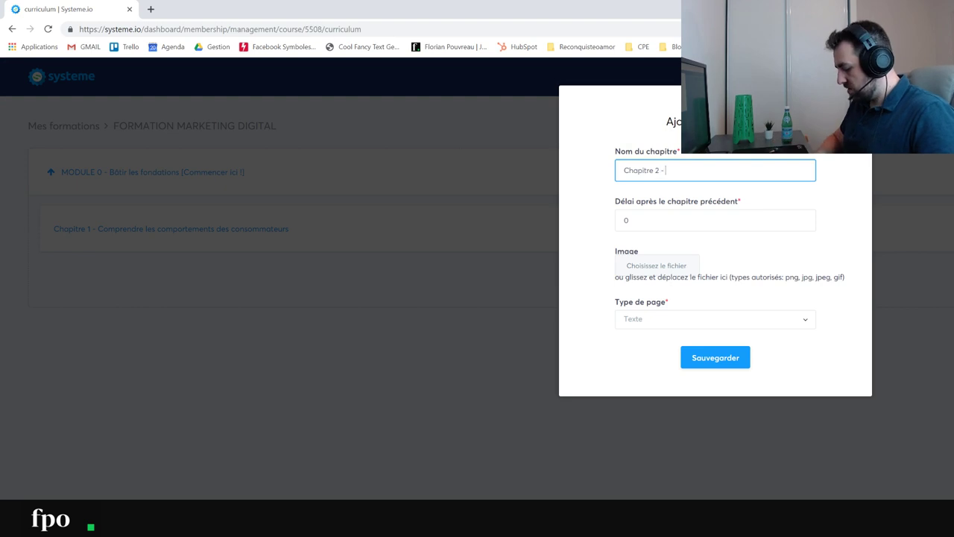
type("Mieux vendre en ")
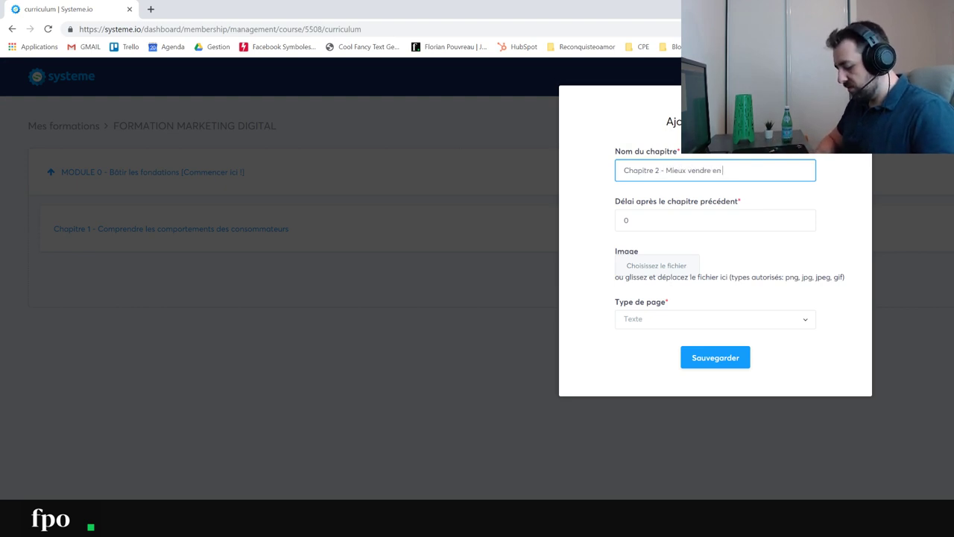
type("B2B")
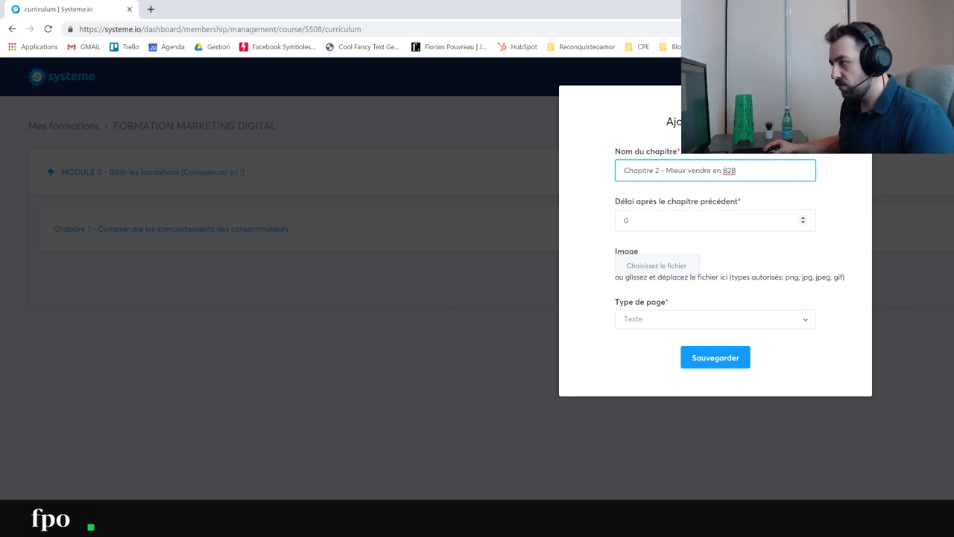
left_click(644, 318)
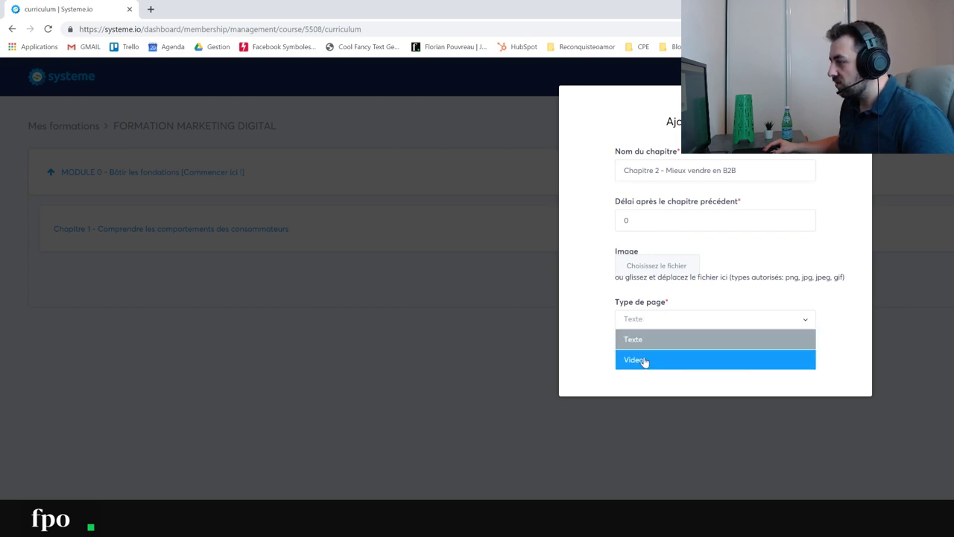
left_click(645, 361)
left_click(738, 361)
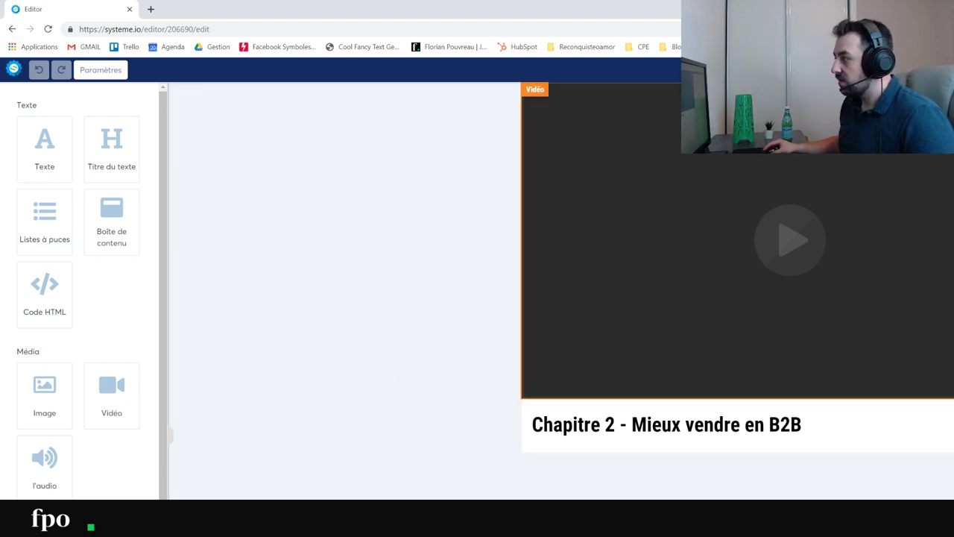
- Set the chapter's video block to "Envoyer un fichier", check the video upload options and close the block's settings
left_click(775, 209)
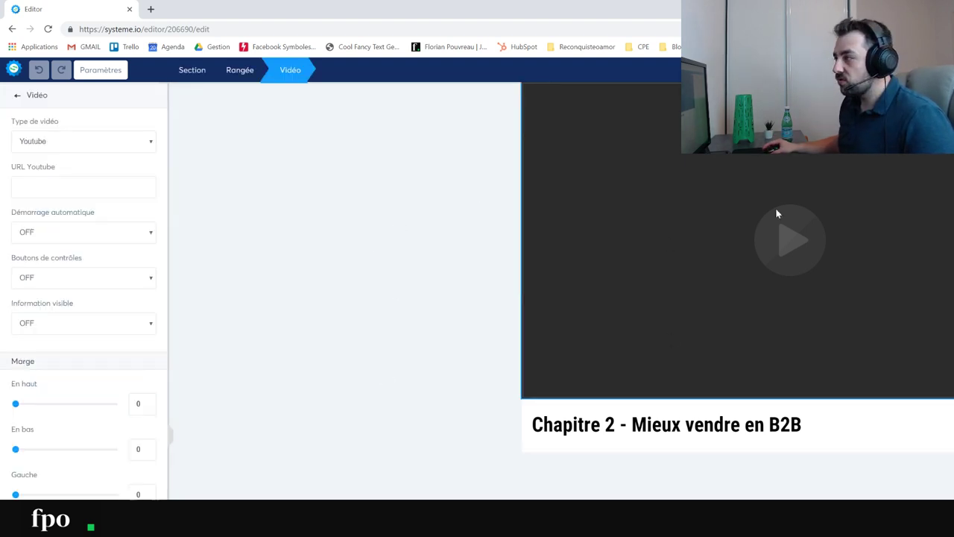
left_click(67, 146)
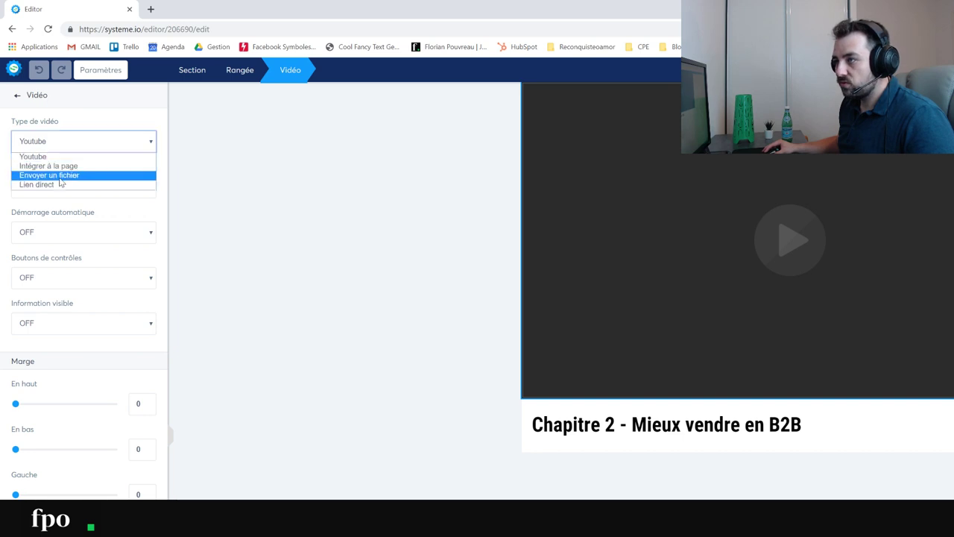
left_click(52, 175)
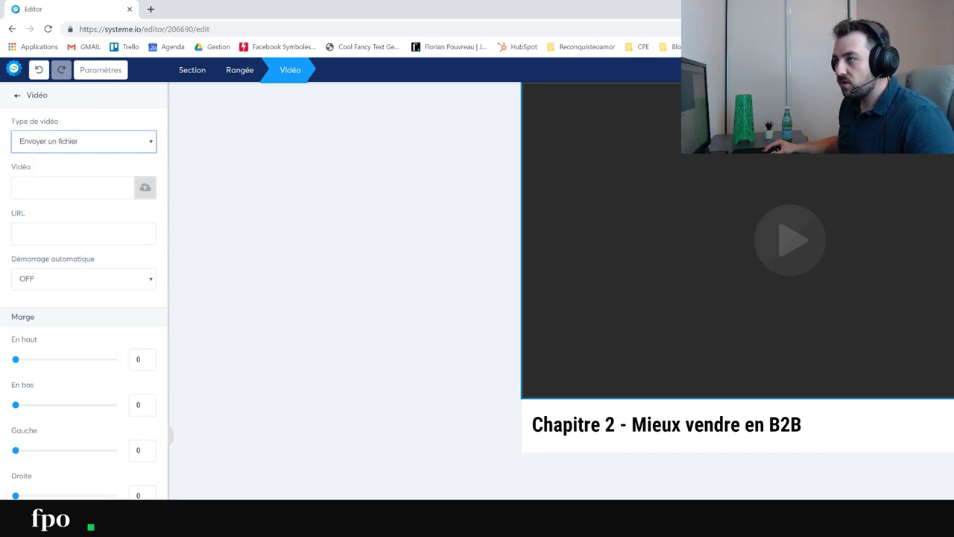
left_click(144, 189)
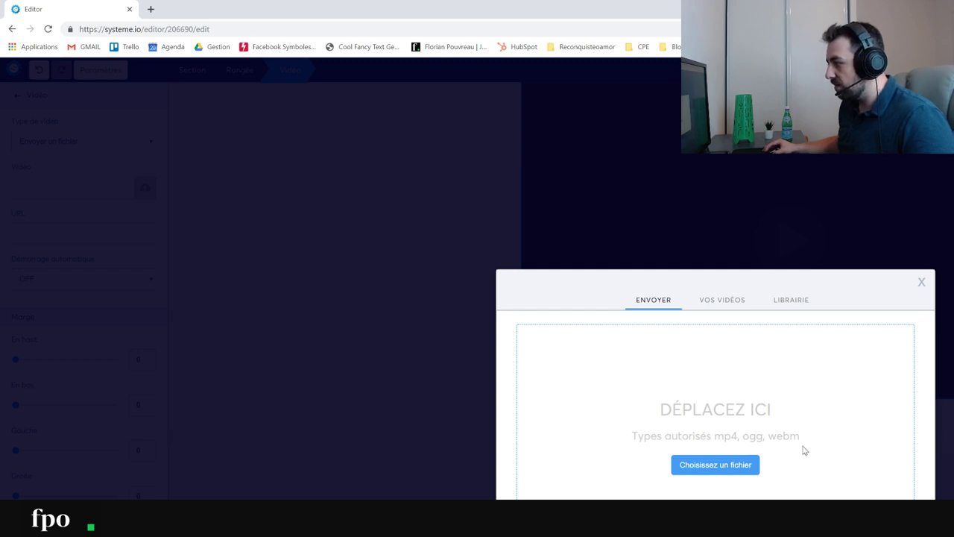
left_click(427, 207)
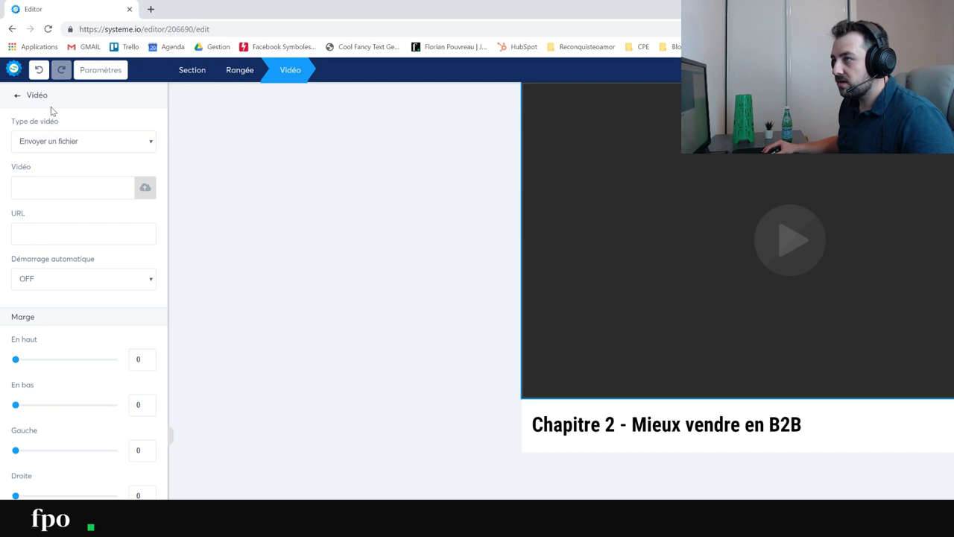
left_click(17, 94)
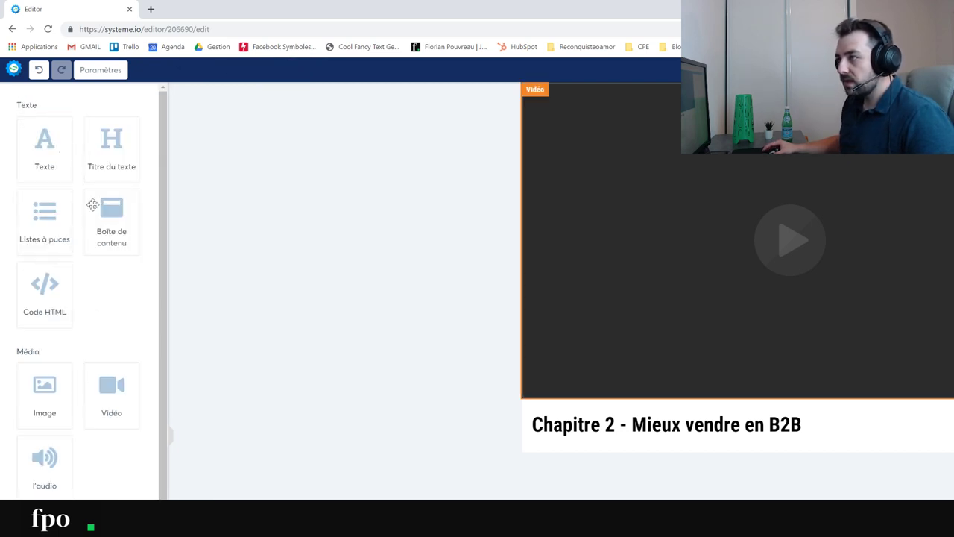
- Add a text block and a button below the chapter title, and place an image between them
left_click_drag(51, 148, 721, 436)
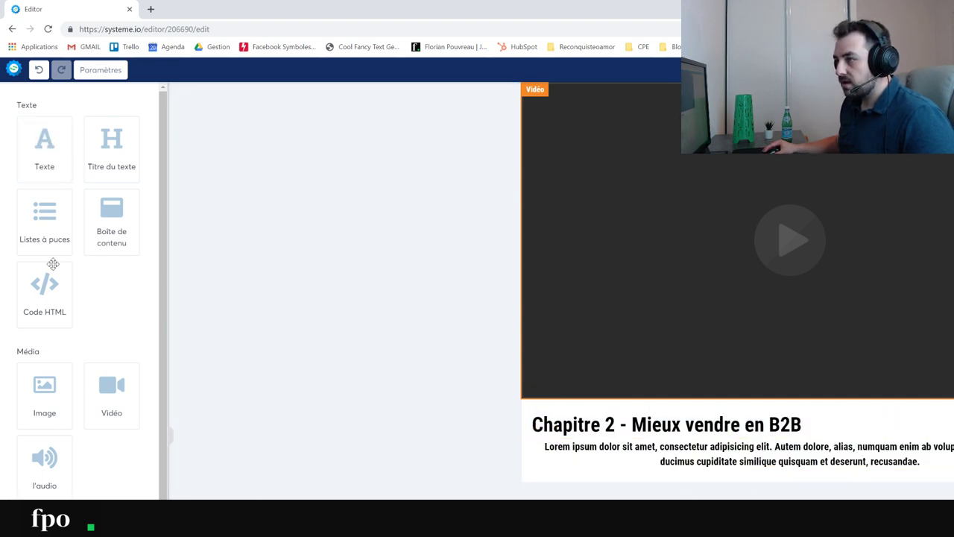
scroll(84, 291, "down", 5)
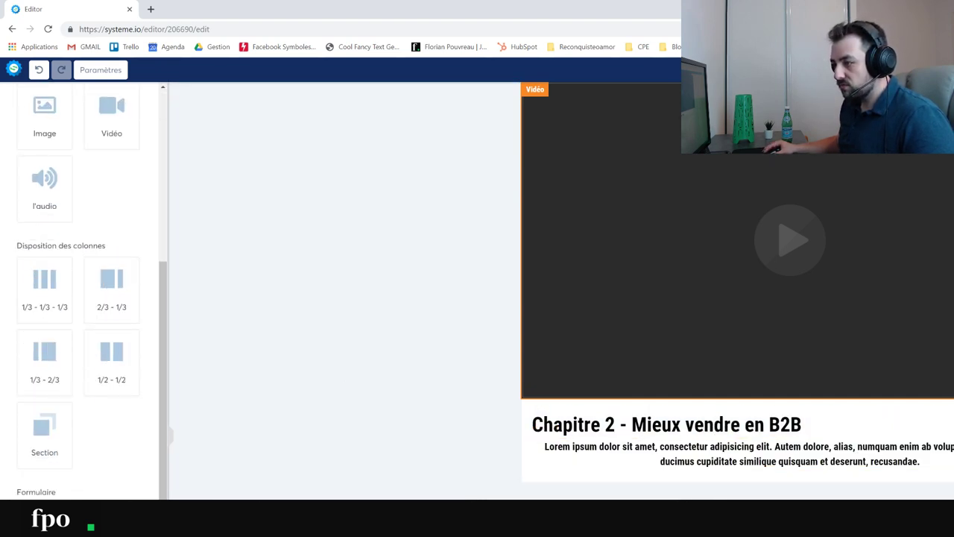
left_click_drag(95, 518, 760, 471)
scroll(82, 291, "down", 2)
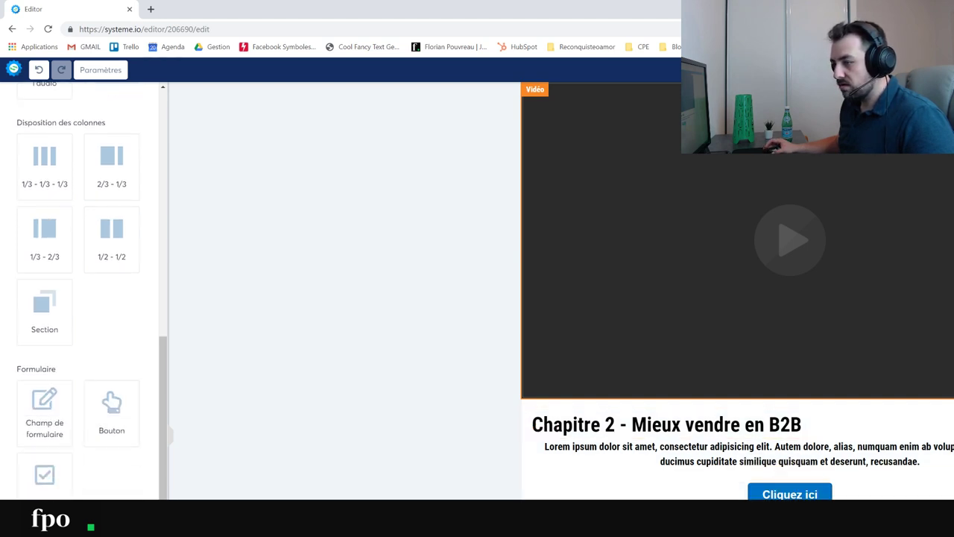
scroll(57, 437, "up", 6)
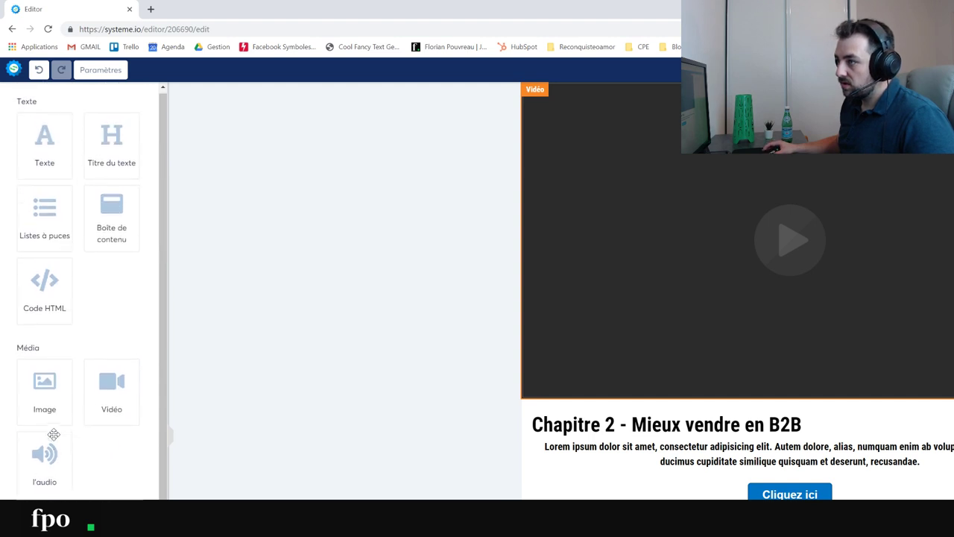
left_click_drag(49, 395, 761, 467)
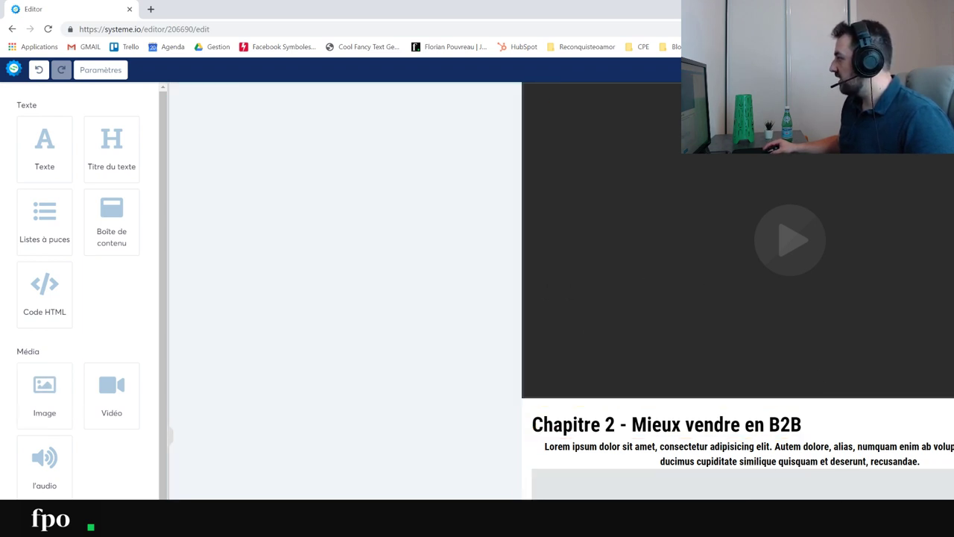
- Preview the Chapitre 2 page and go to the FORMATION MARKETING DIGITAL course overview to check its modules and chapters
left_click(477, 64)
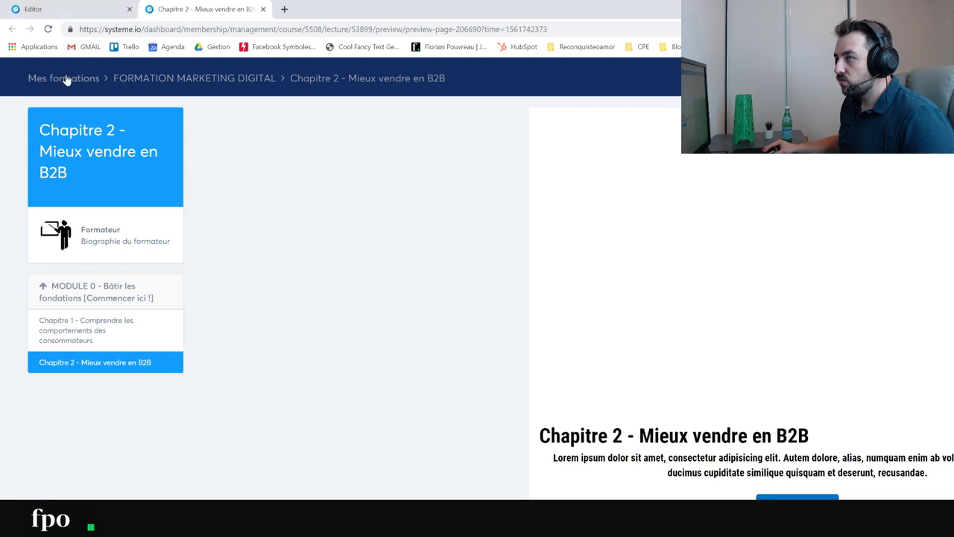
left_click(262, 84)
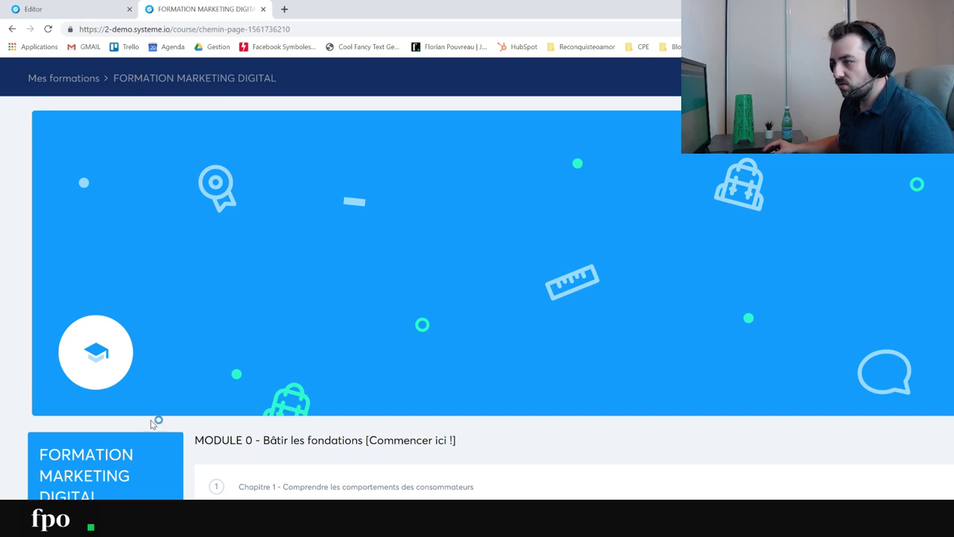
- Open "Chapitre 1 - Comprendre les comportements des consommateurs" from the course overview and examine its layout, title and countdown
left_click(319, 488)
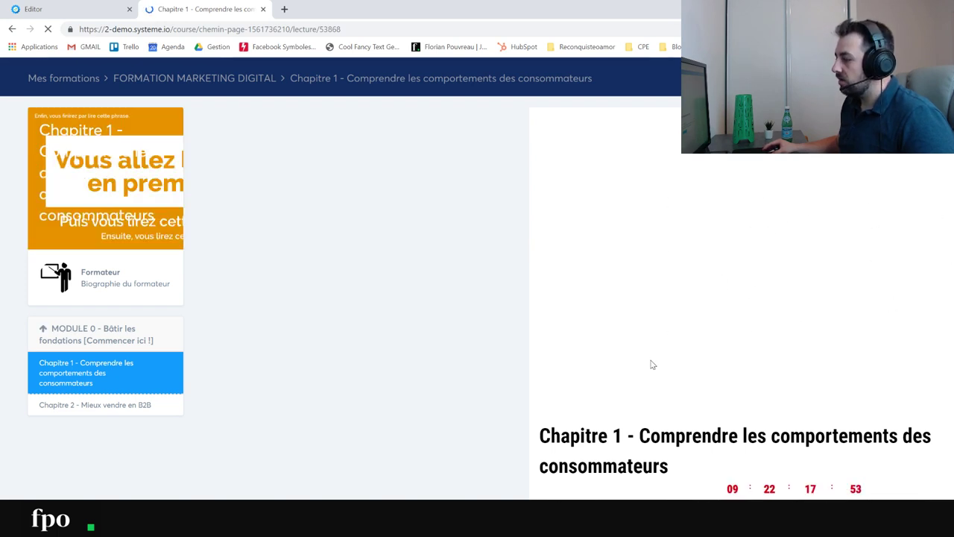
left_click_drag(592, 436, 674, 515)
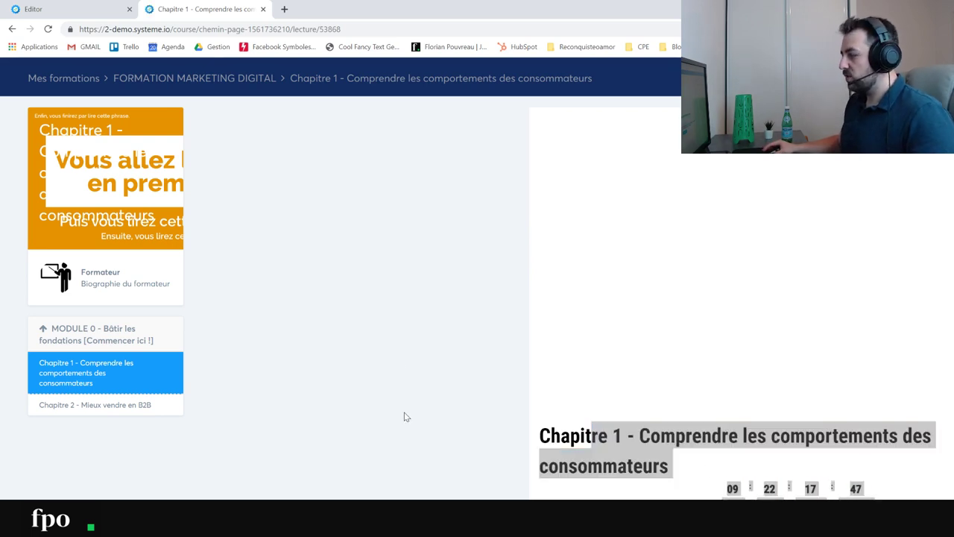
left_click(372, 333)
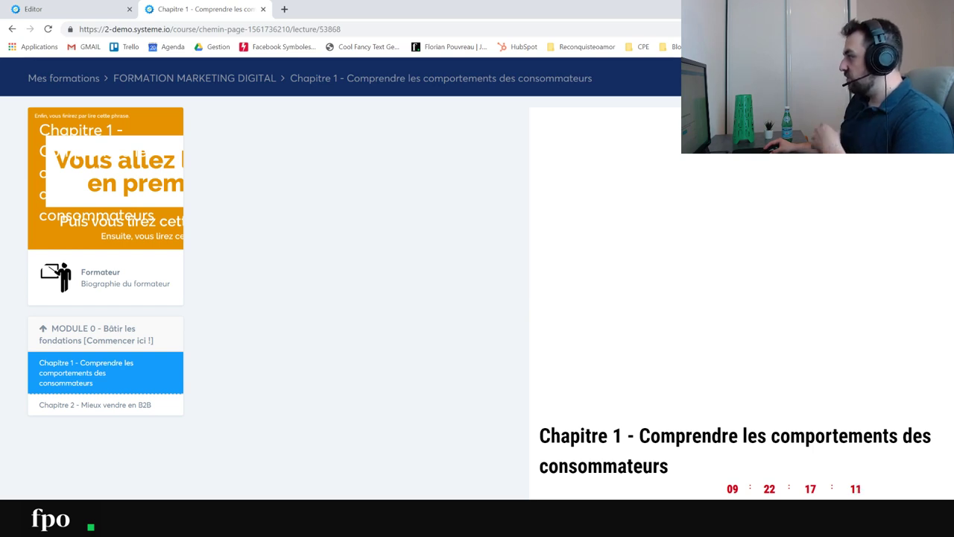
- Go to the sales funnel list and start a new funnel named "EBOOK SUR LA VENTE"
key("alt+Left")
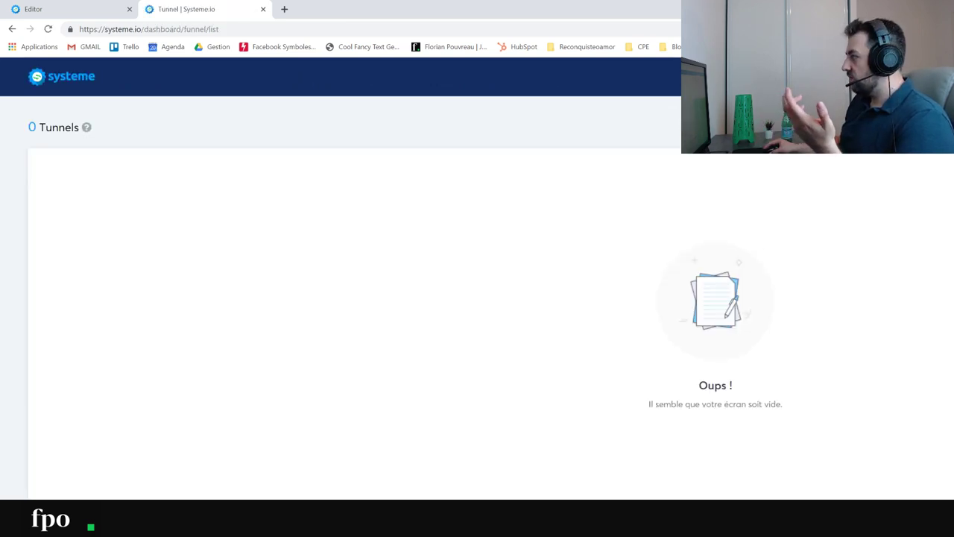
left_click(946, 127)
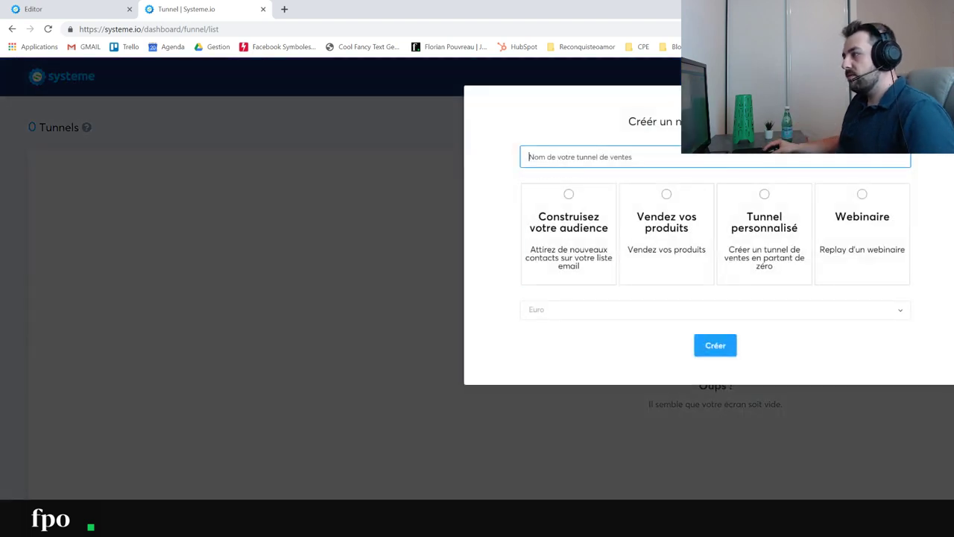
left_click(790, 152)
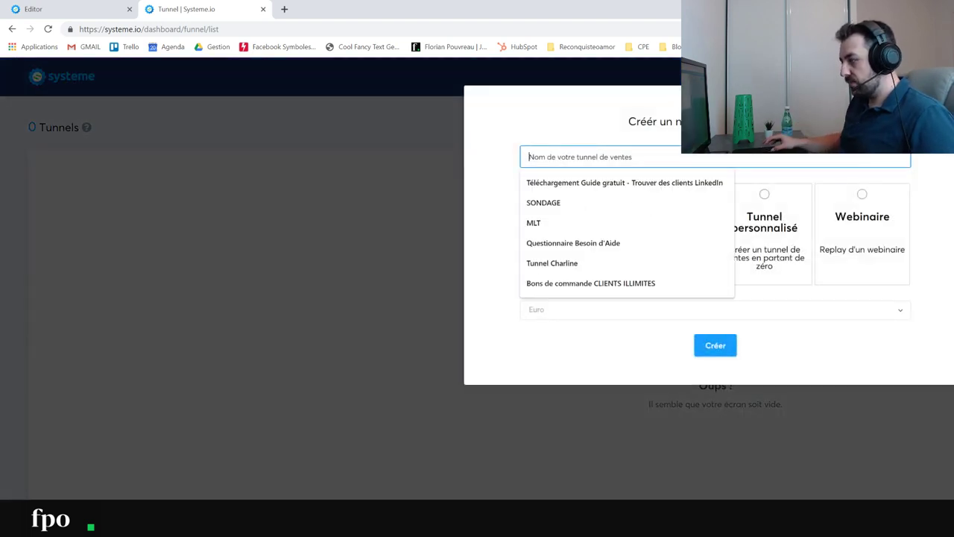
type("EBOO")
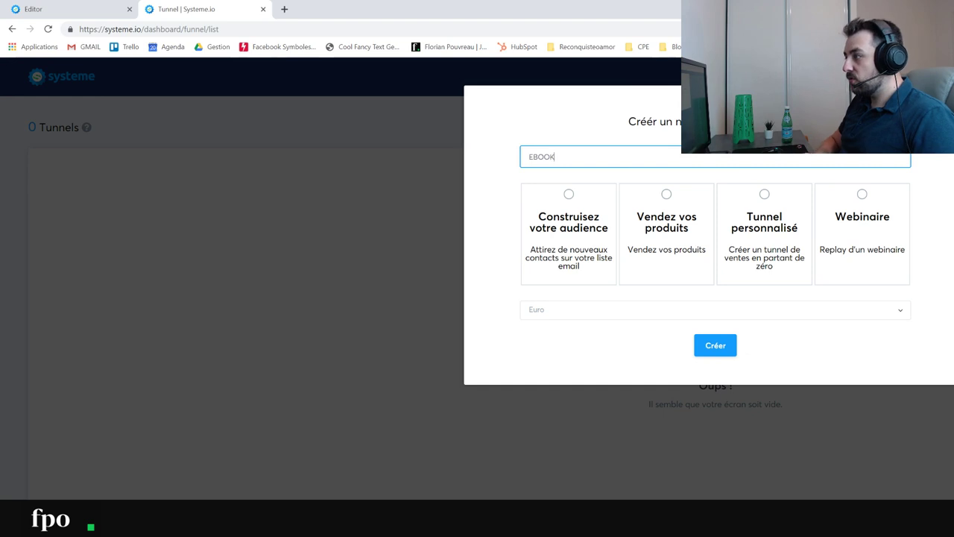
type("K ")
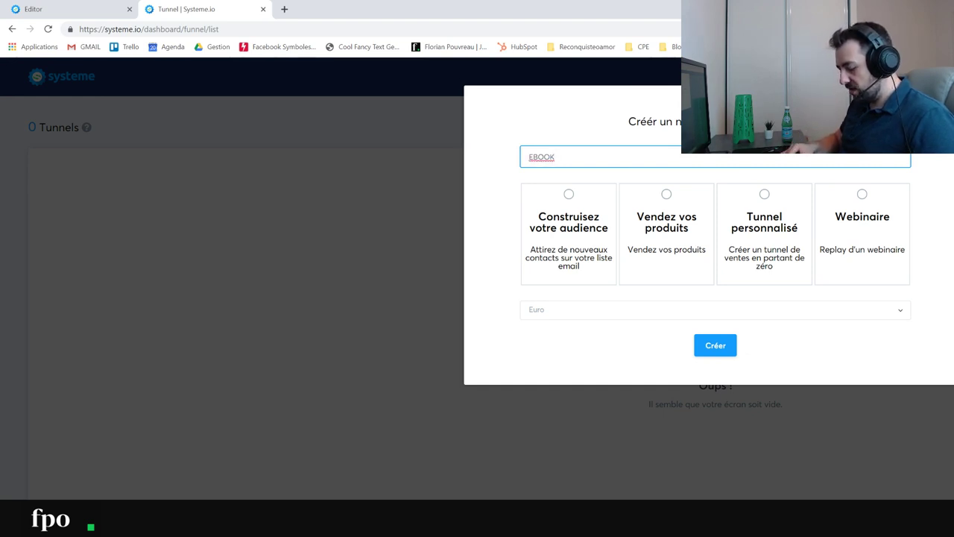
type("SUR LA VENTE")
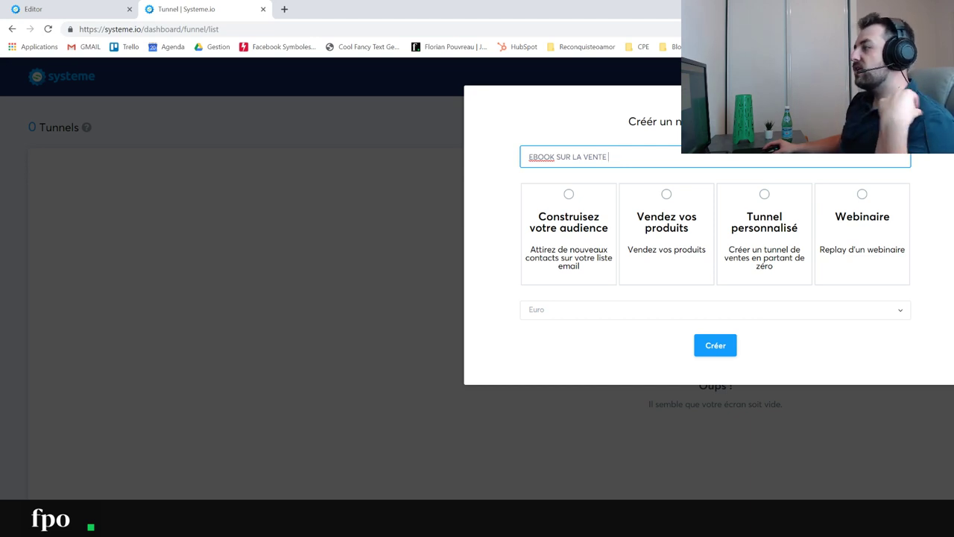
- Try the four funnel types, settle on "Construisez votre audience" with Euro as the currency, and create the funnel
left_click(586, 232)
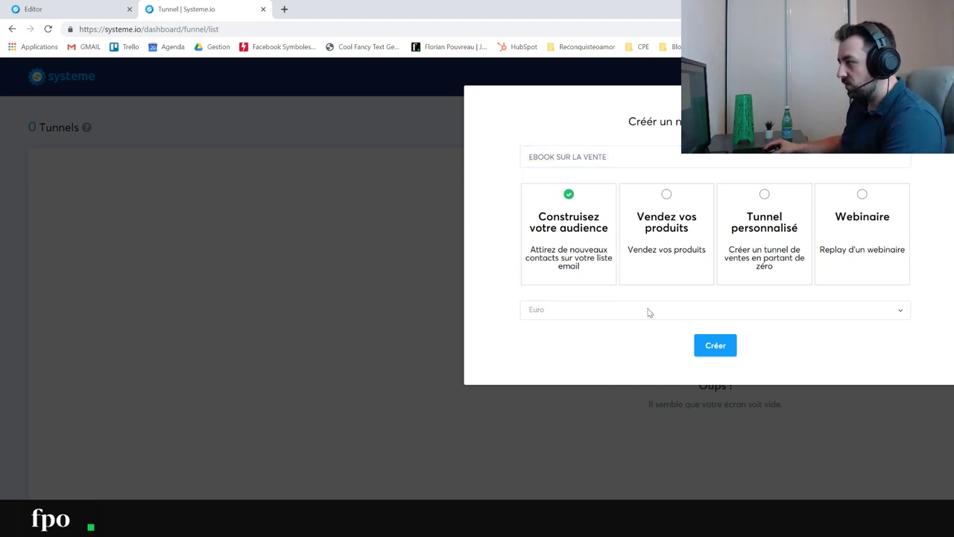
left_click(660, 232)
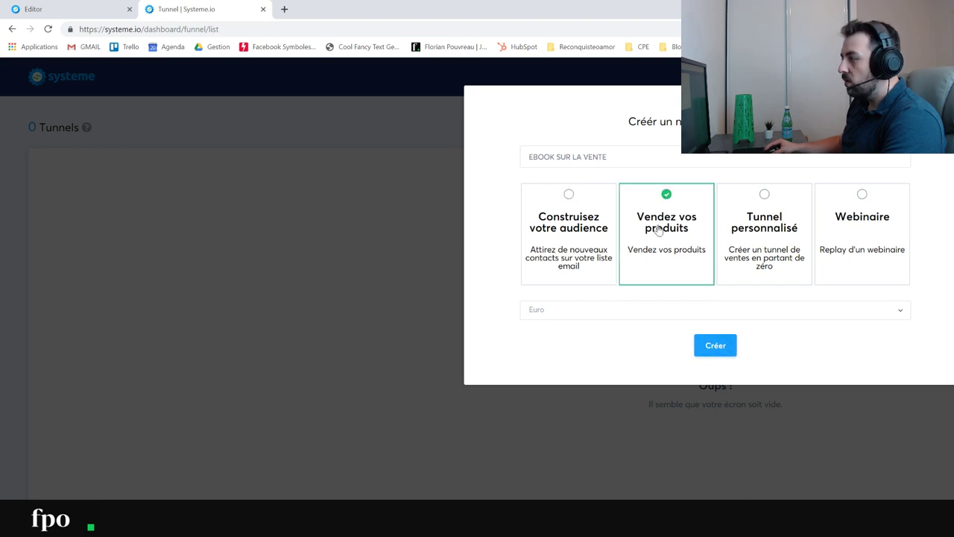
left_click(795, 217)
left_click(864, 229)
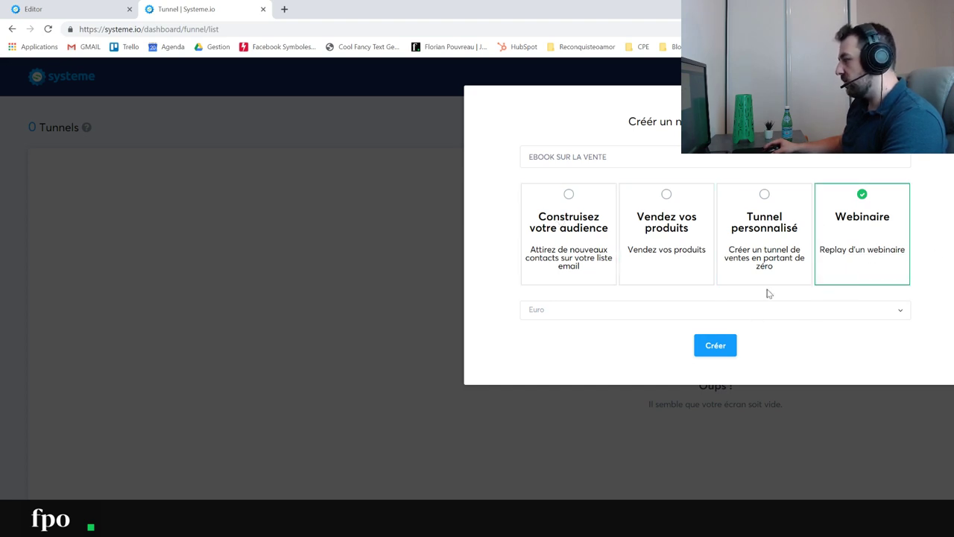
left_click(542, 209)
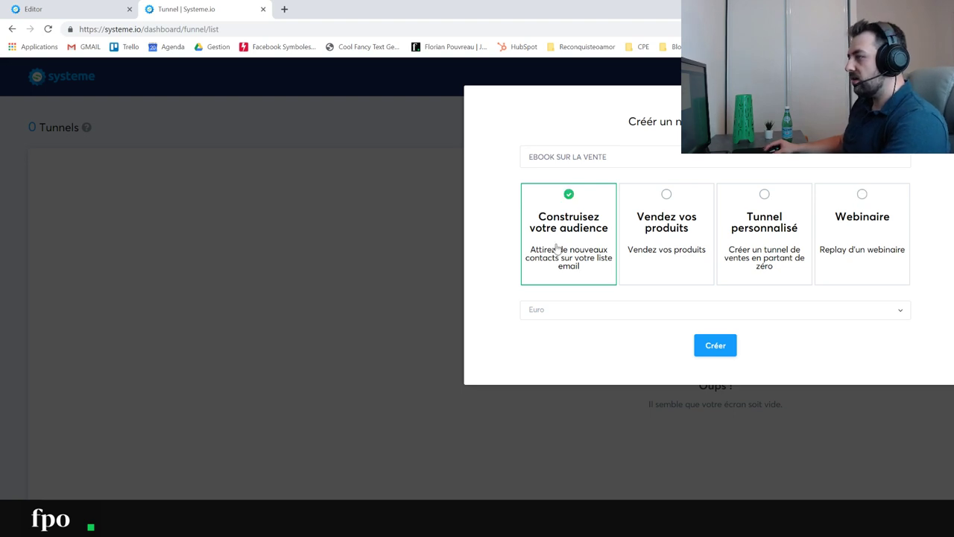
left_click(721, 353)
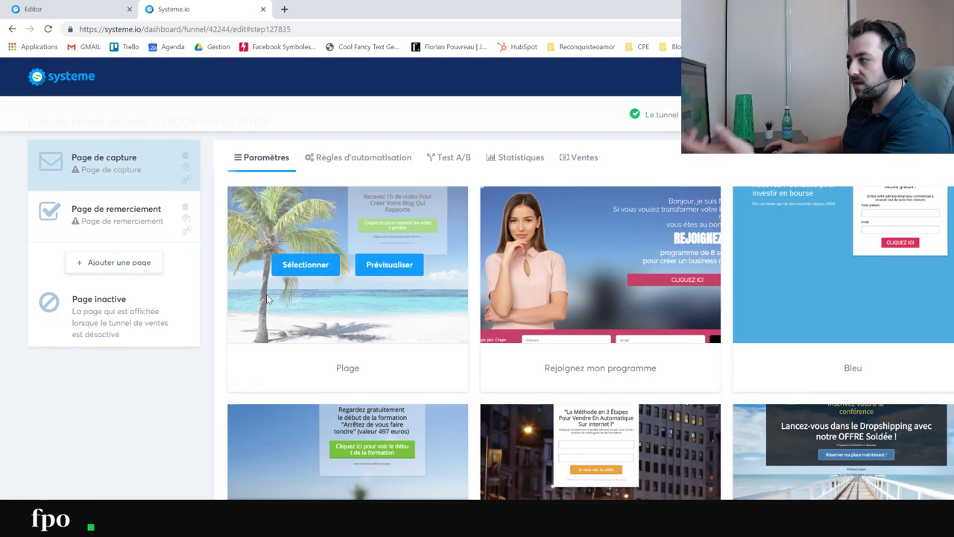
- Browse the capture page templates and select one for the funnel's "Page de capture" step
mouse_move(608, 305)
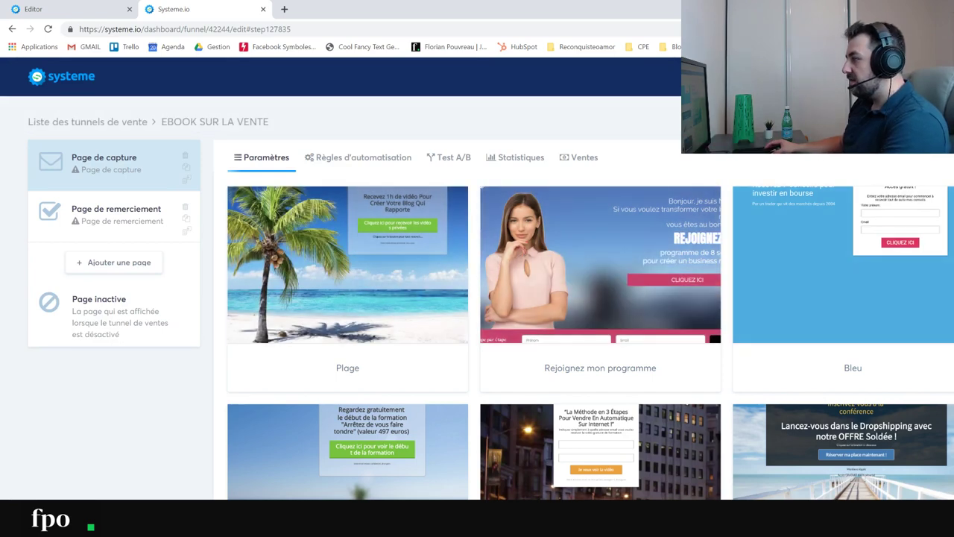
scroll(576, 439, "down", 1)
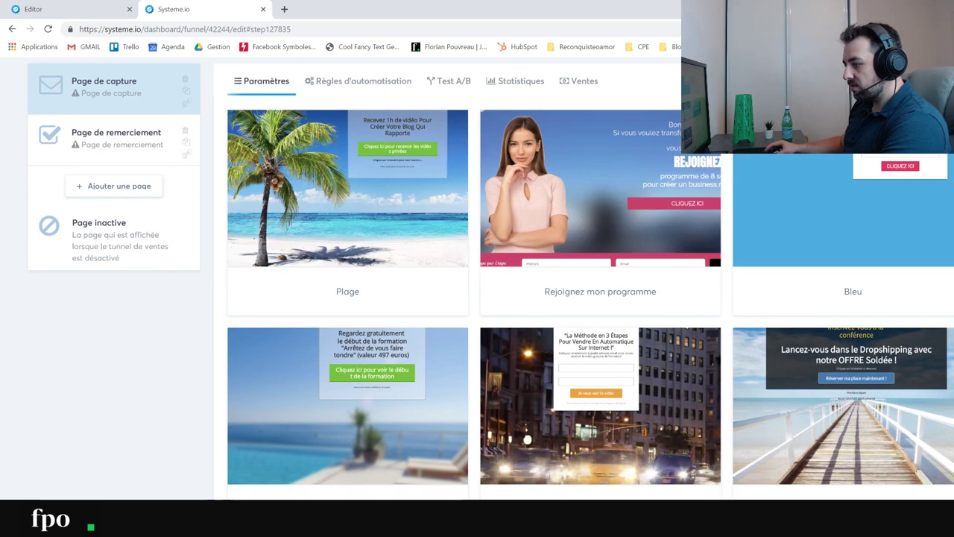
key("F5")
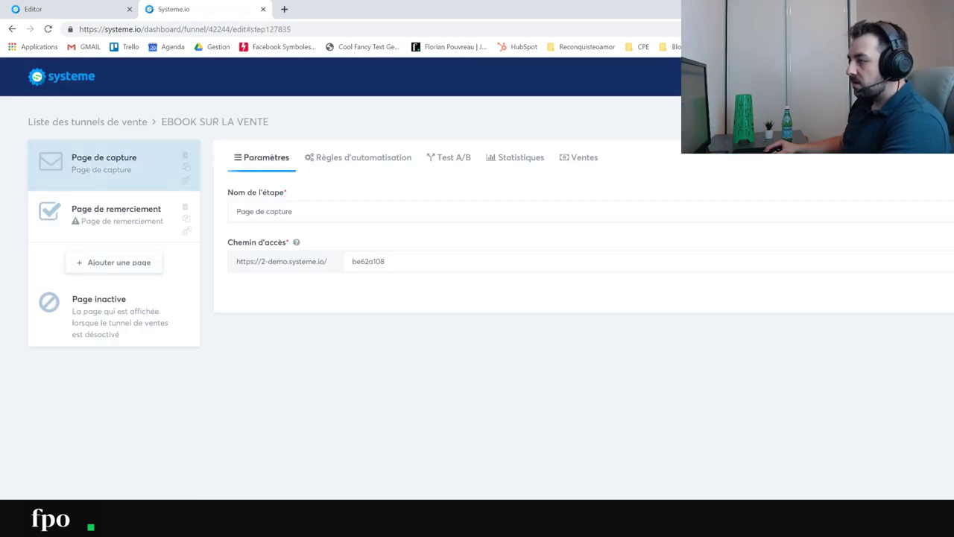
- Try to rename the capture page step as "TELECHARGEZ VOTRE EBOOK SUR LA VENTE", with single spaces between the words
left_click(314, 261)
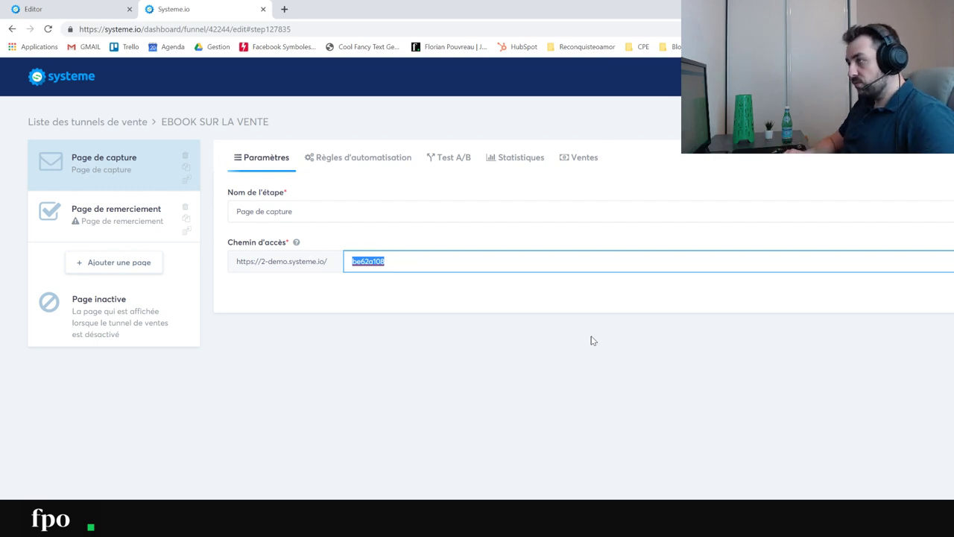
key("shift+Tab")
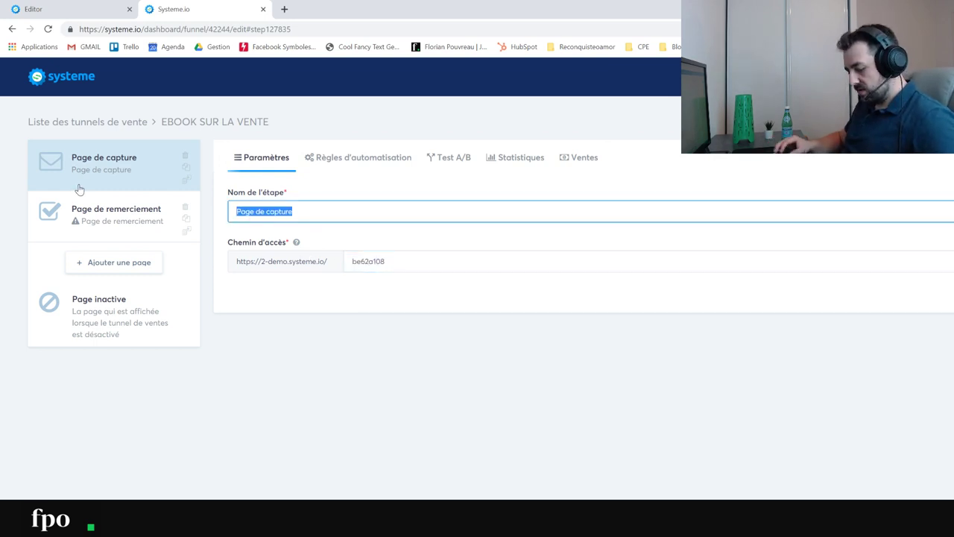
type("TELECHARGEZ")
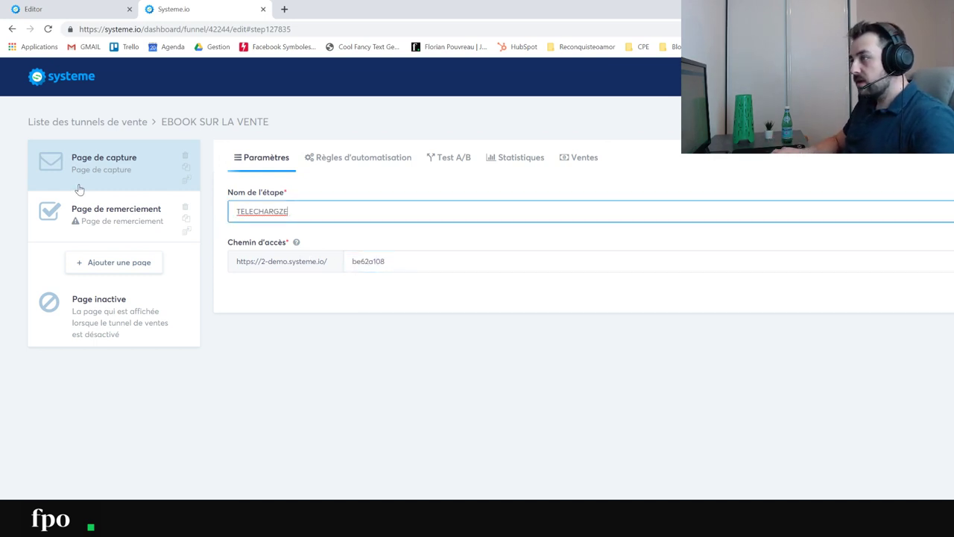
type(" VPT")
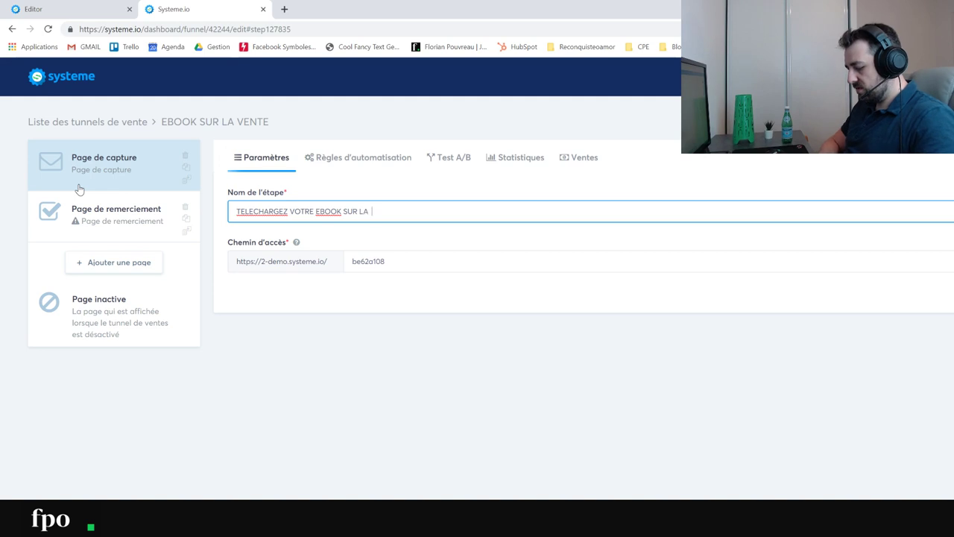
type("VENTE")
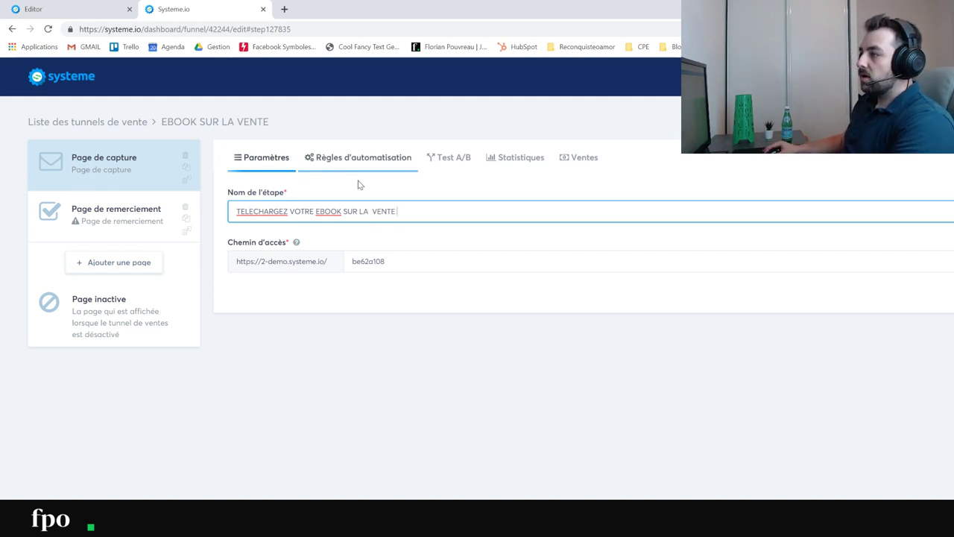
key("BackSpace")
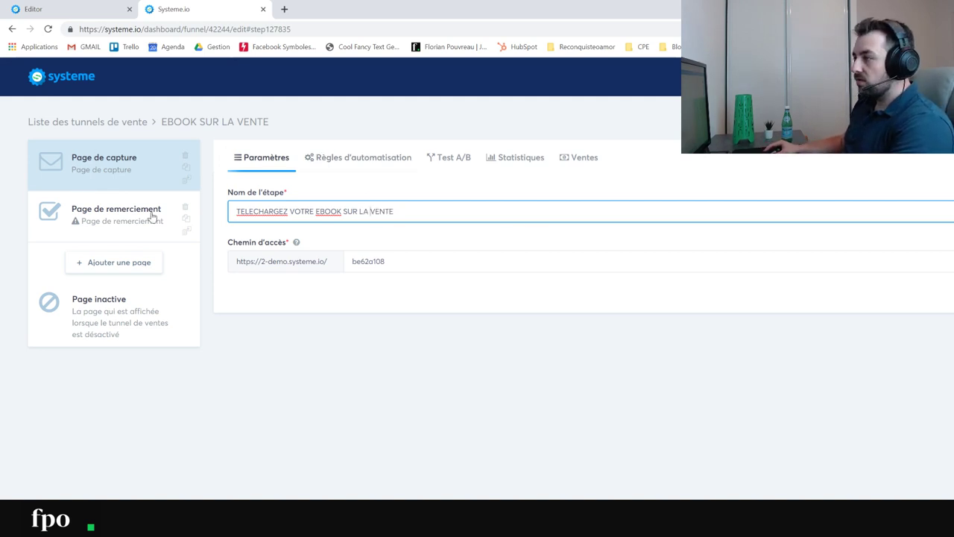
key("BackSpace")
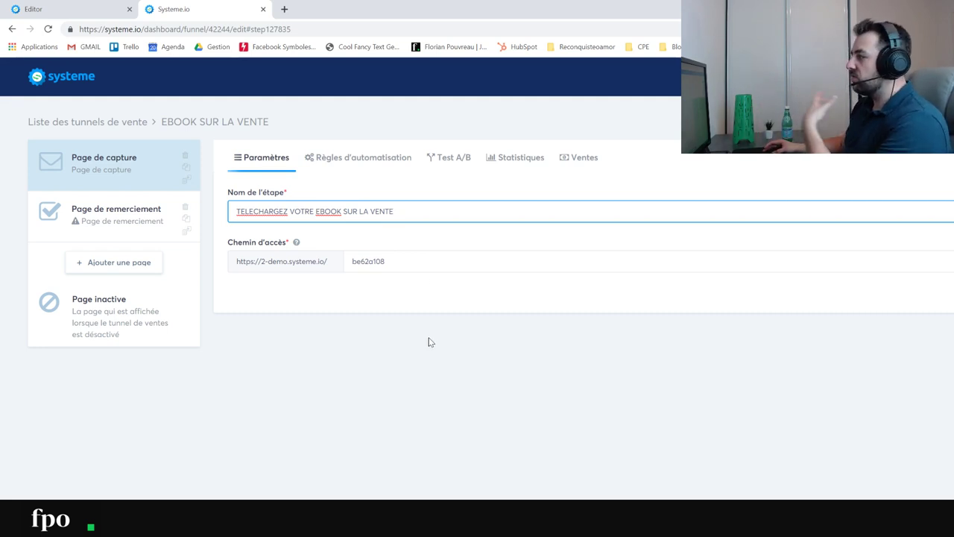
- Correct the first word of the step name to "TÉLÉCHARGEZ", leave the field and reload the funnel's capture page settings
left_click(256, 211)
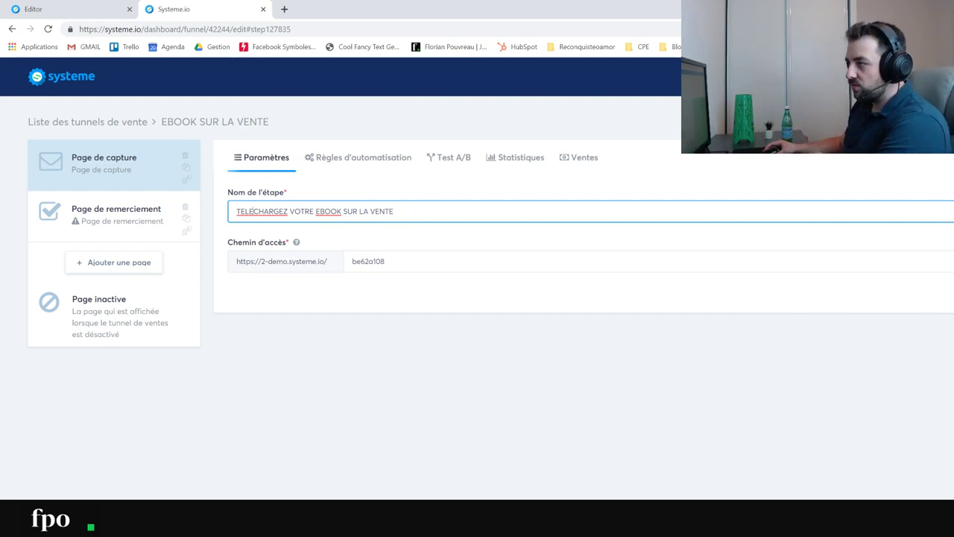
right_click(256, 211)
left_click(298, 220)
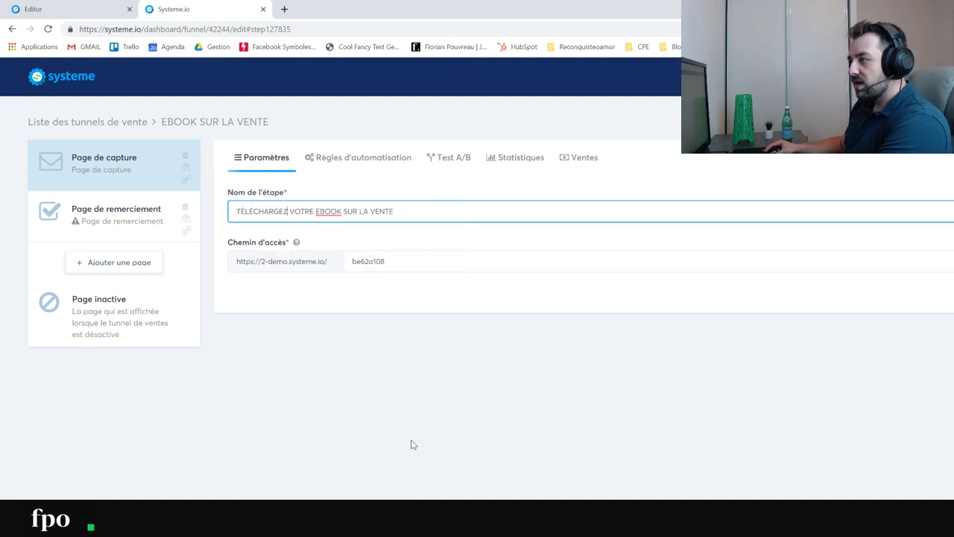
left_click(371, 435)
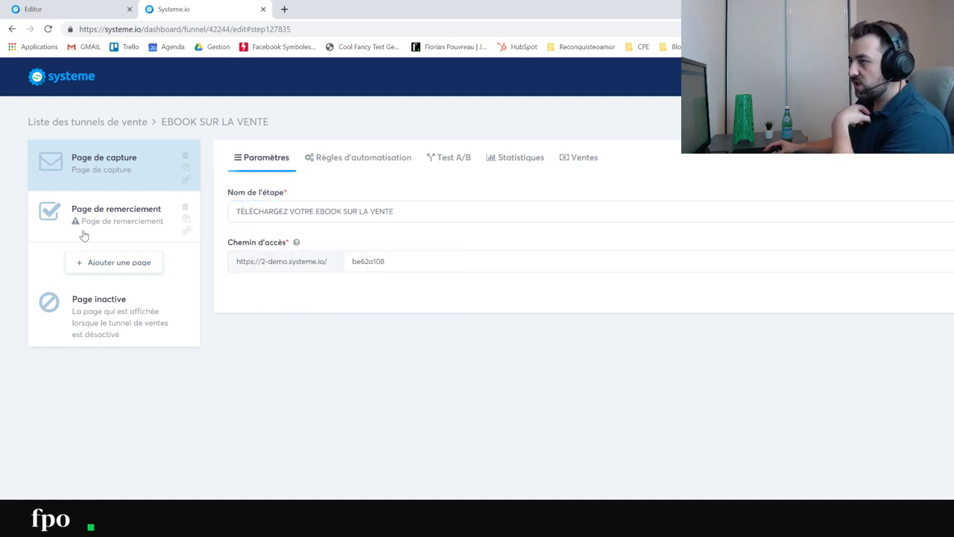
left_click(12, 29)
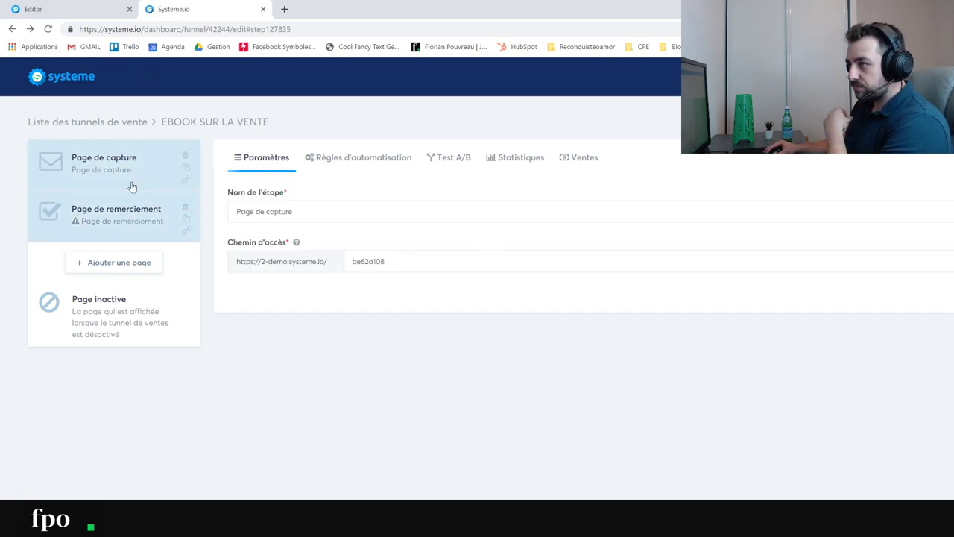
key("F5")
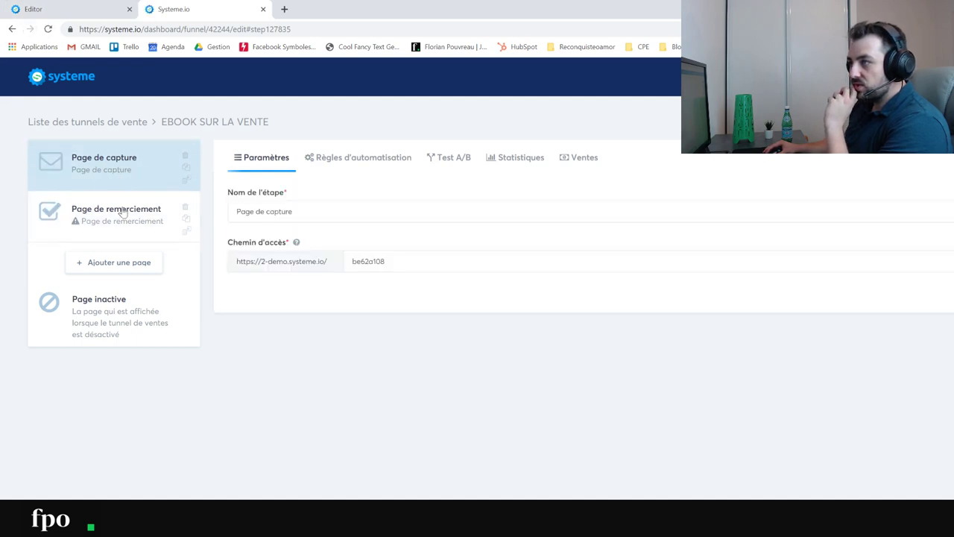
- Rename the capture page step as "TÉLÉCHARGEZ VOTRE EBOOK SUR LA VENTE", using the spelling suggestion for the accented first word
left_click_drag(297, 212, 94, 194)
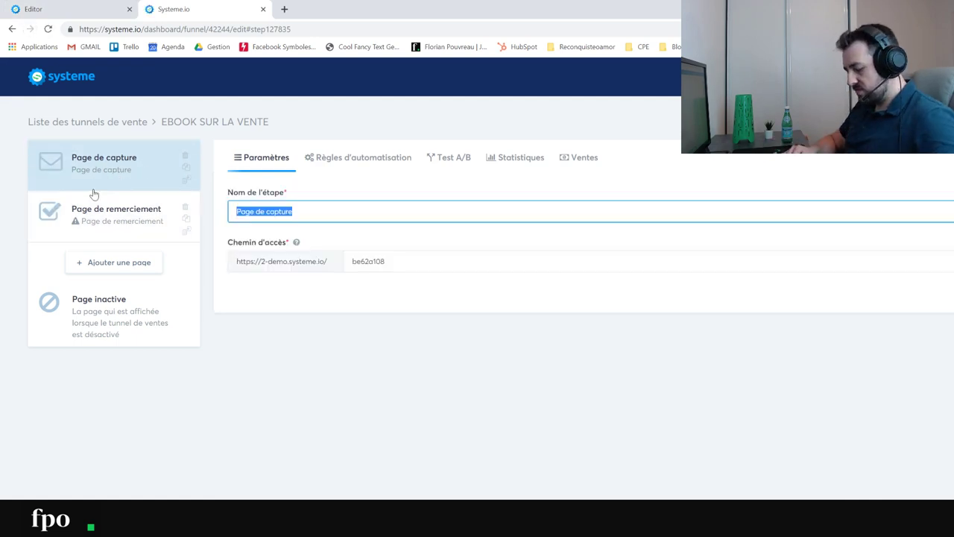
type("TELECHARGEZ VOTRE EBOOK SUR LA VENTE")
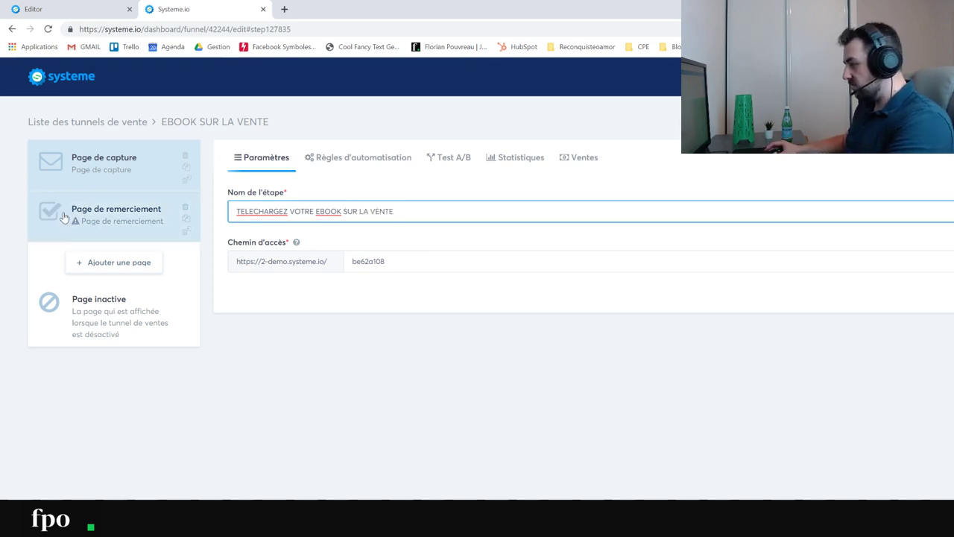
right_click(273, 212)
left_click(302, 223)
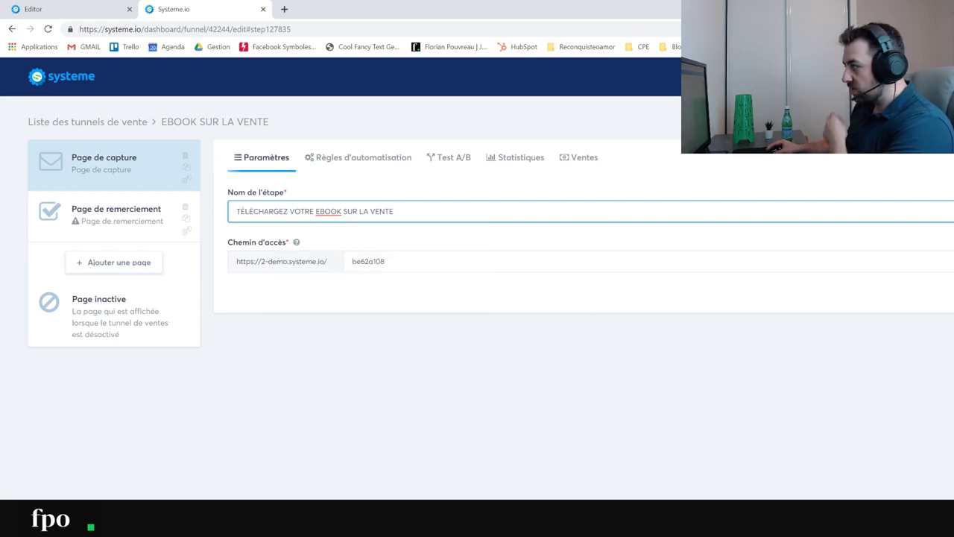
- Set the capture page's access path to "ebook-vente" and highlight the subdomain part of its address
key("Tab")
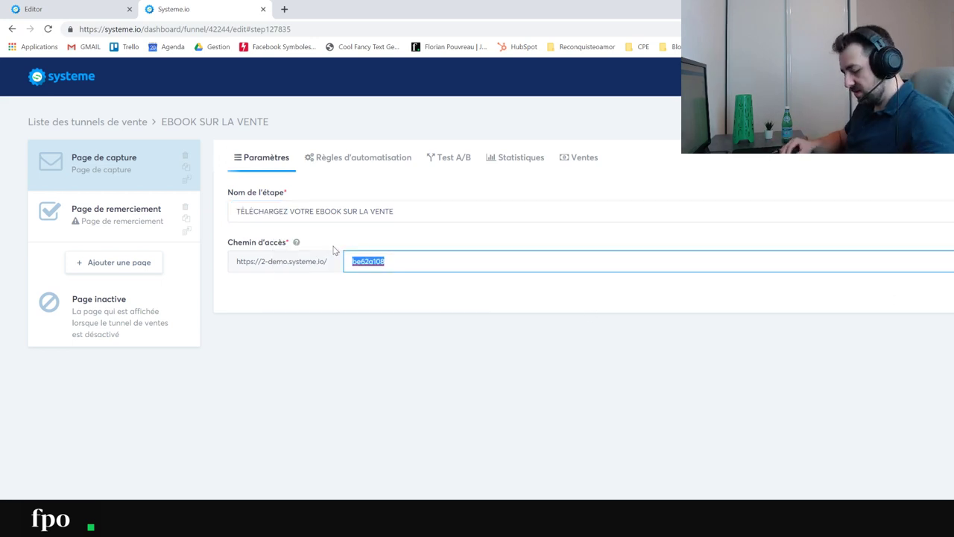
type("ebook-vente")
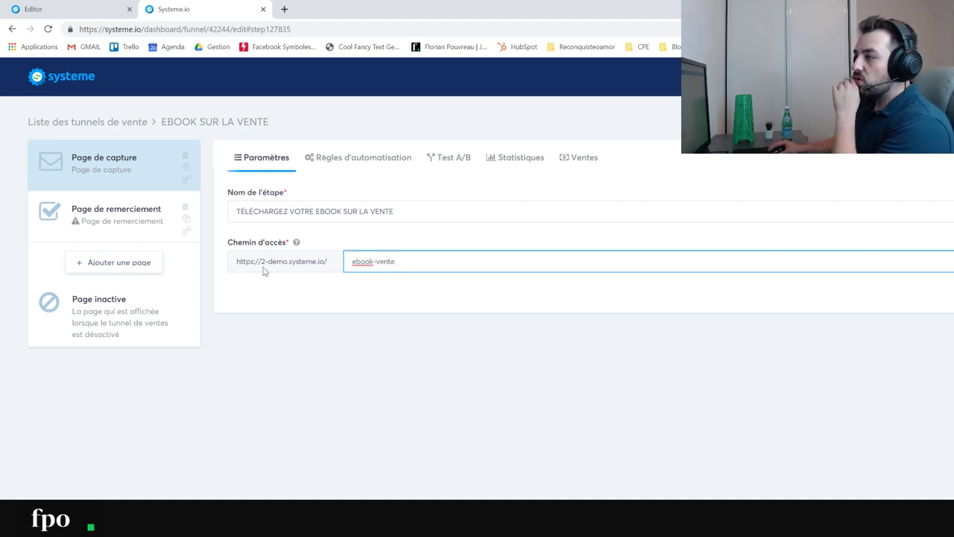
left_click_drag(288, 263, 262, 262)
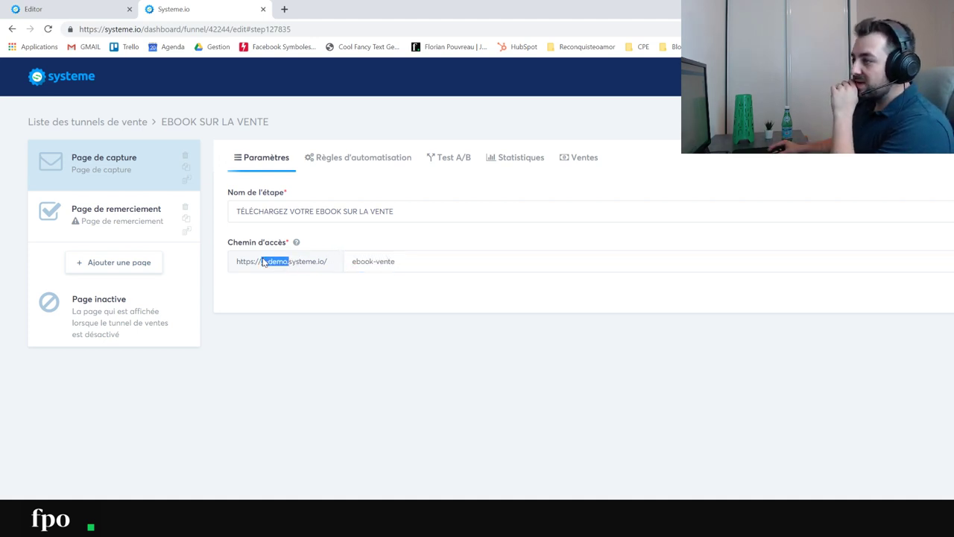
- Open the custom domain names settings, preview the login page of 2-demo.systeme.io from its editor, and return to the domain list
left_click(281, 260)
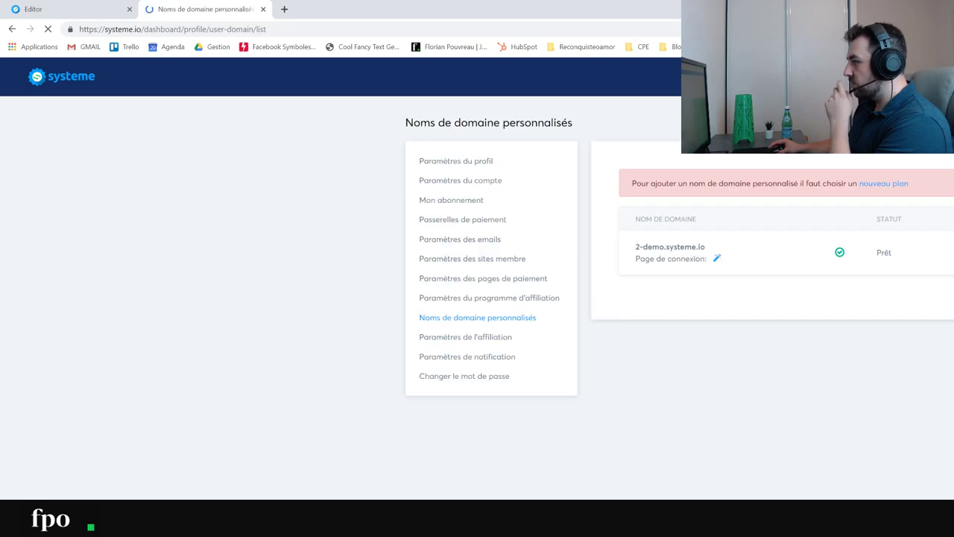
left_click(717, 258)
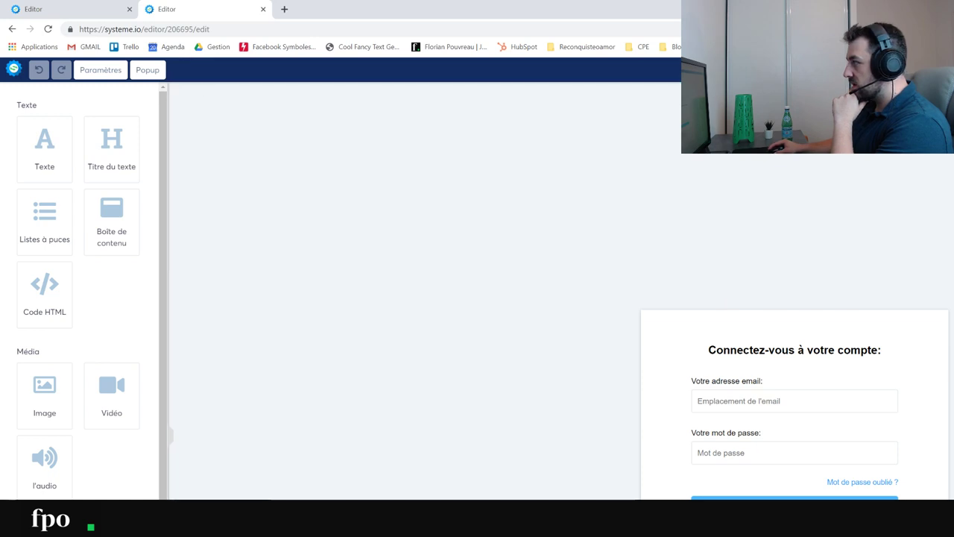
left_click(947, 70)
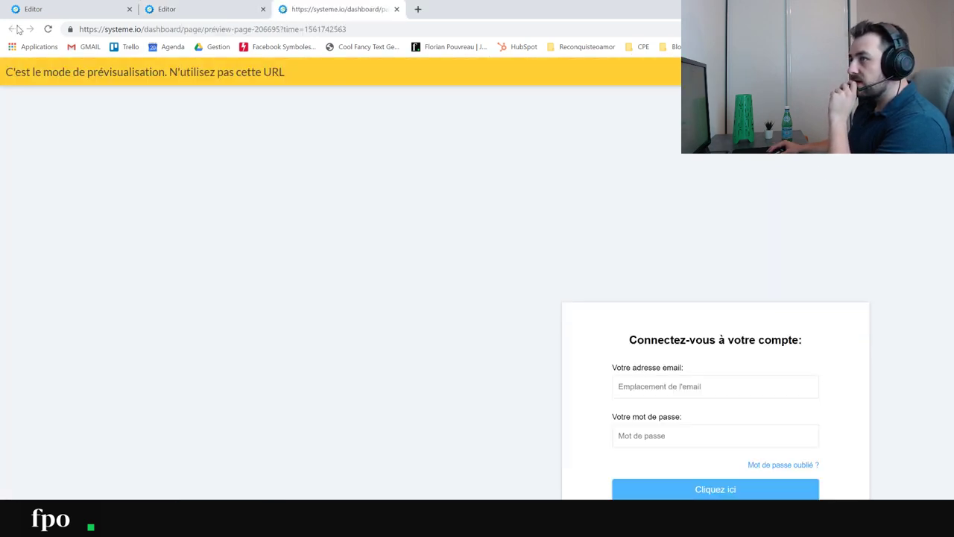
left_click(397, 9)
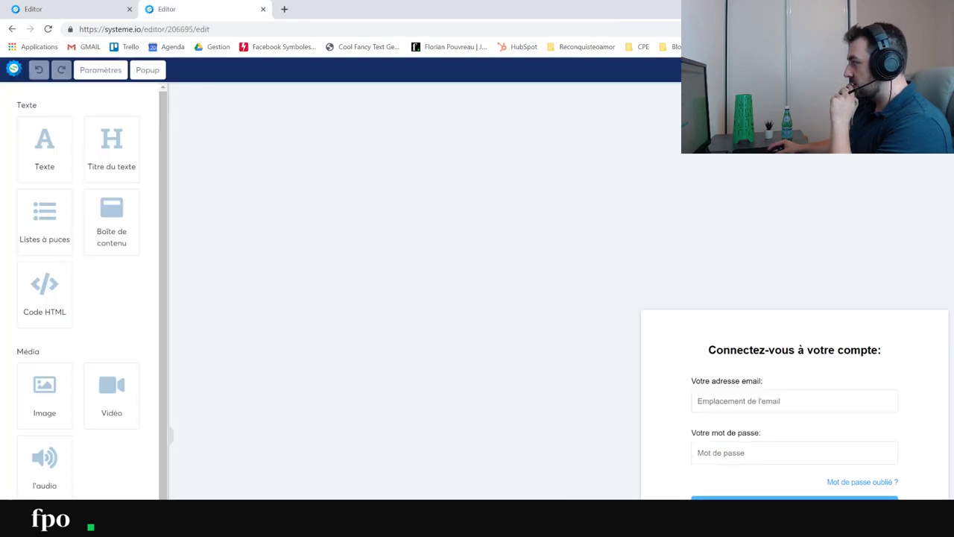
left_click(14, 69)
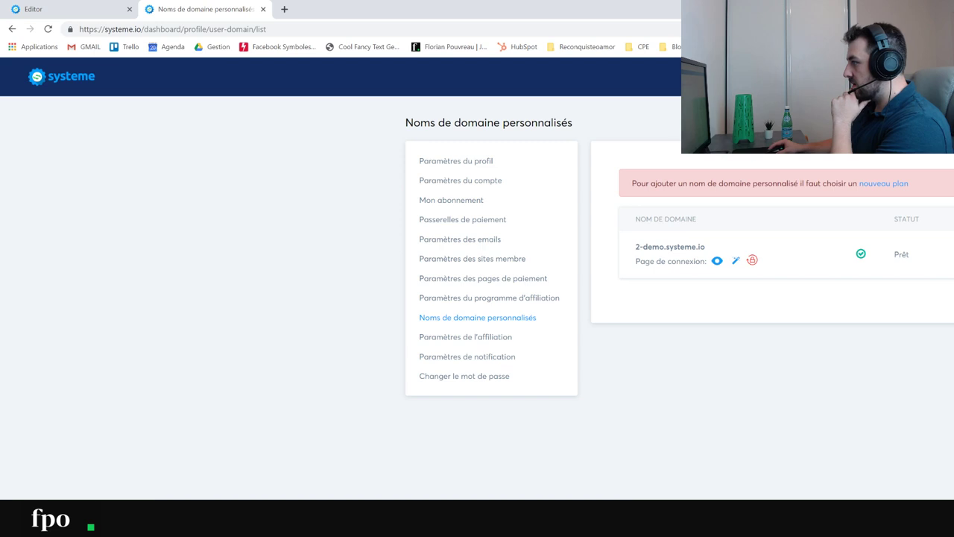
- Change the account's subdomain to "techniquesdevete" in the account settings and save it
left_click(467, 186)
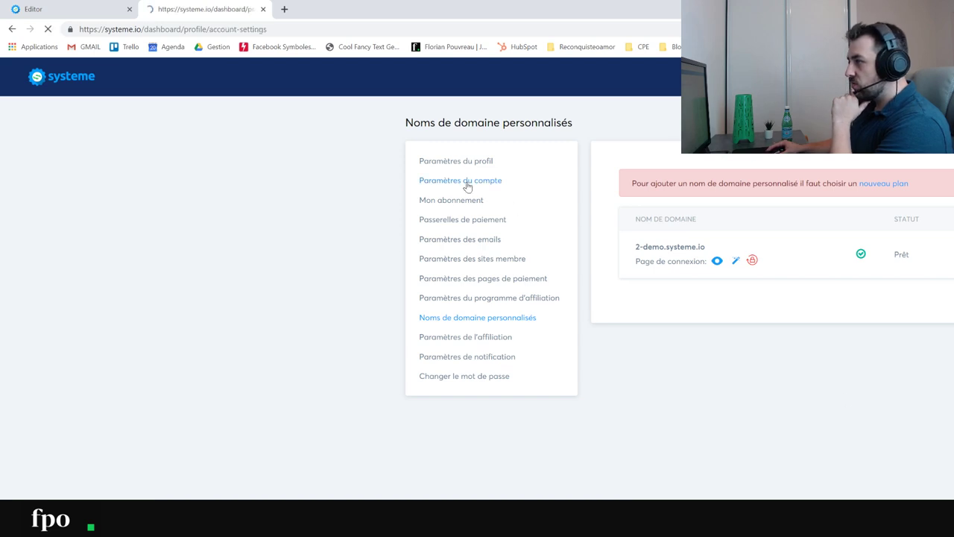
left_click_drag(736, 195, 587, 185)
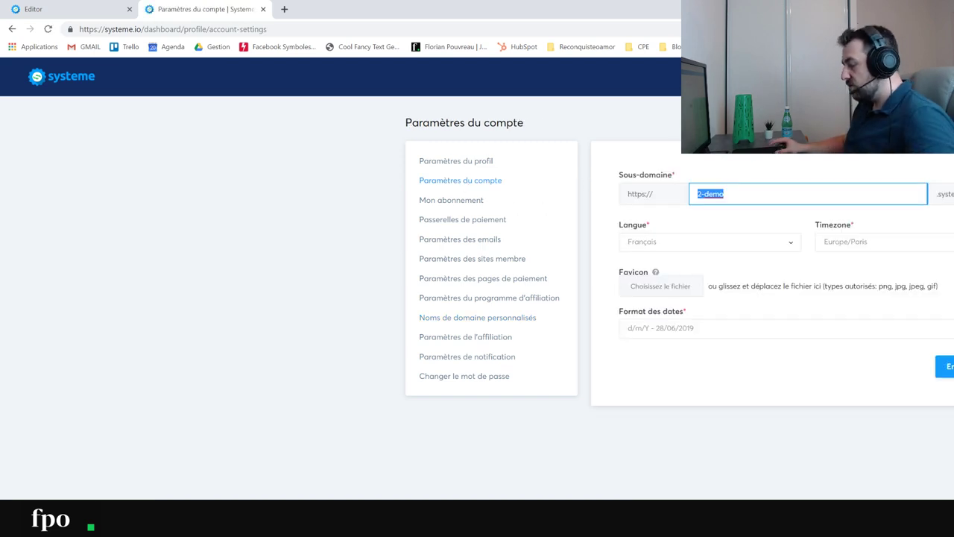
type("techn")
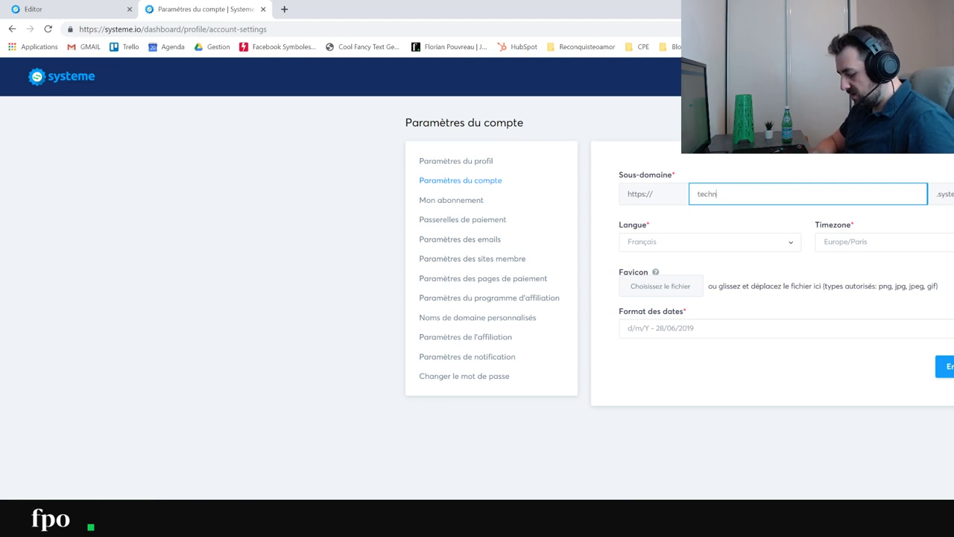
type("i")
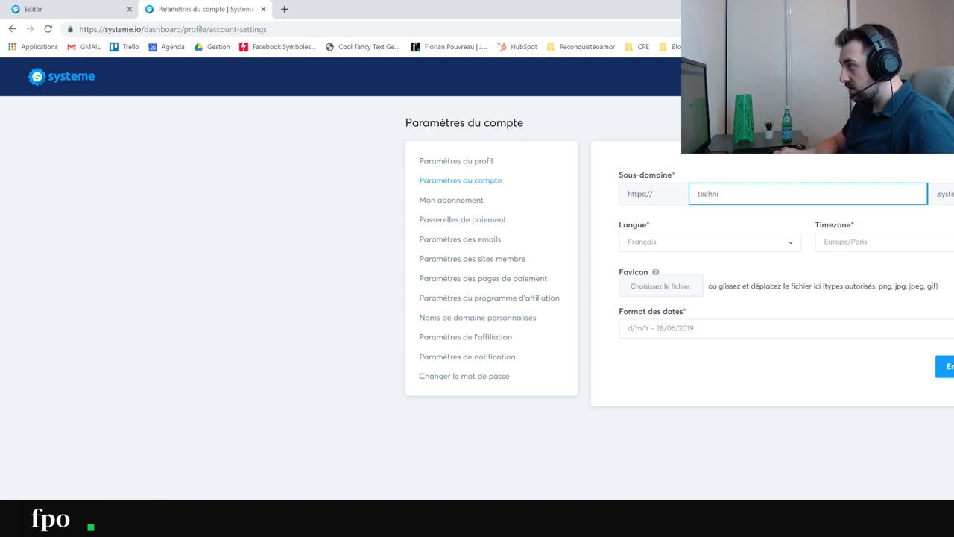
type("quesdevete")
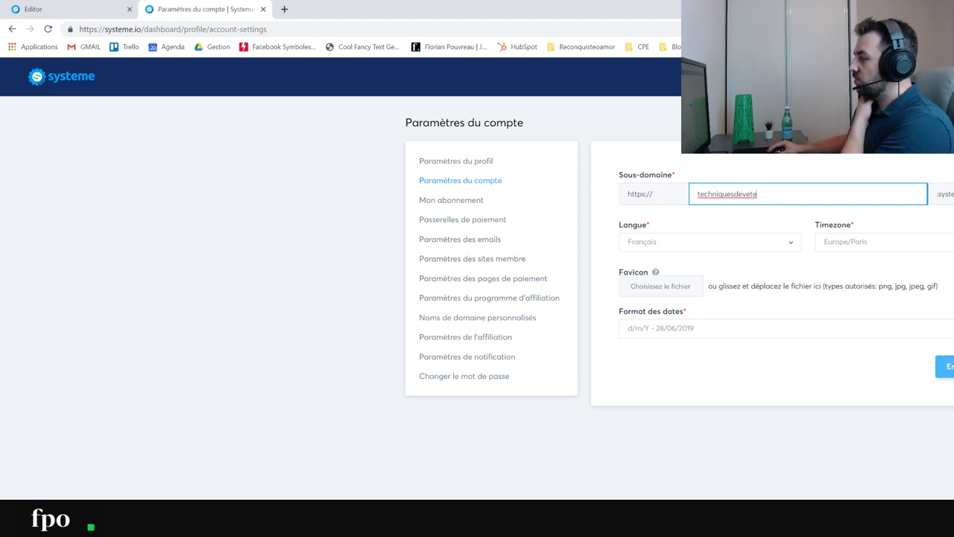
left_click(944, 368)
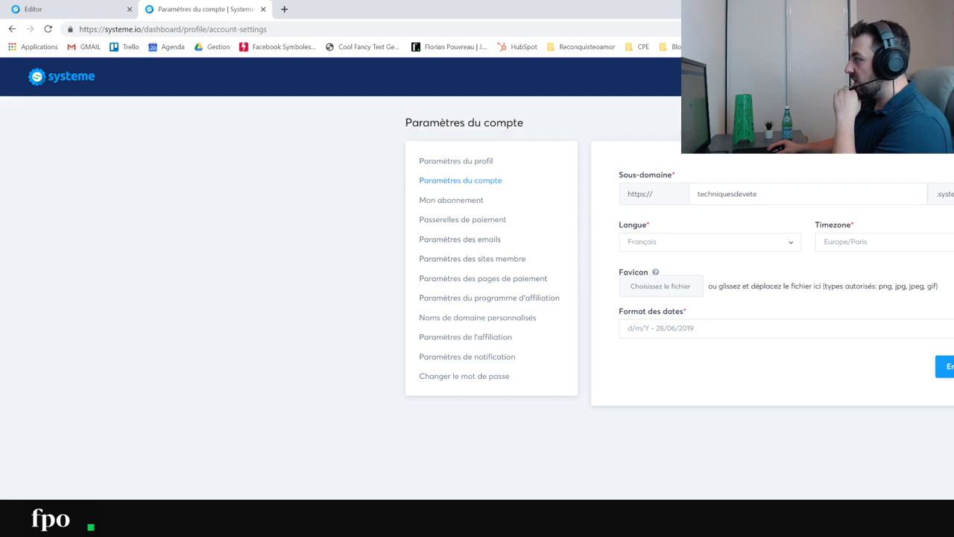
- Reopen the "EBOOK SUR LA VENTE" funnel and shorten the capture page's access path to "ebook"
left_click(833, 77)
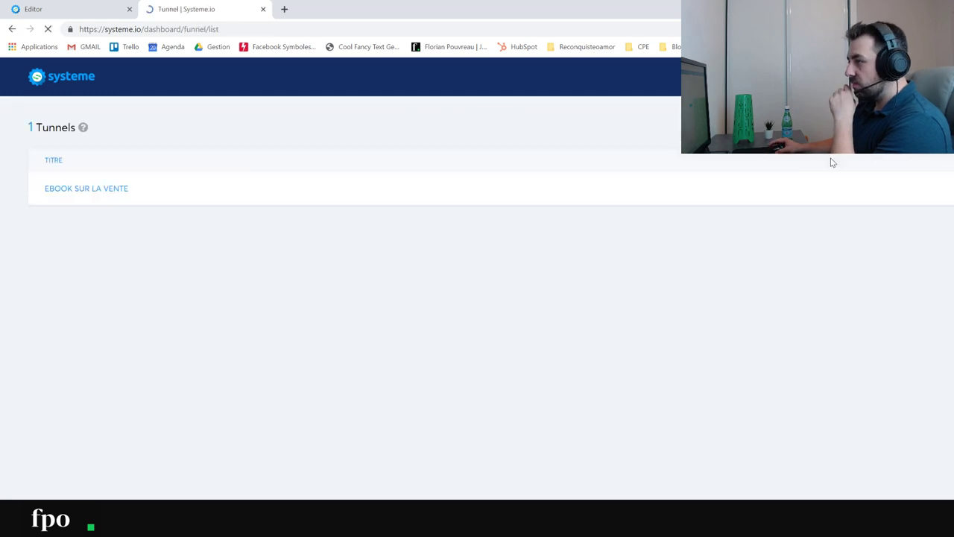
left_click(107, 191)
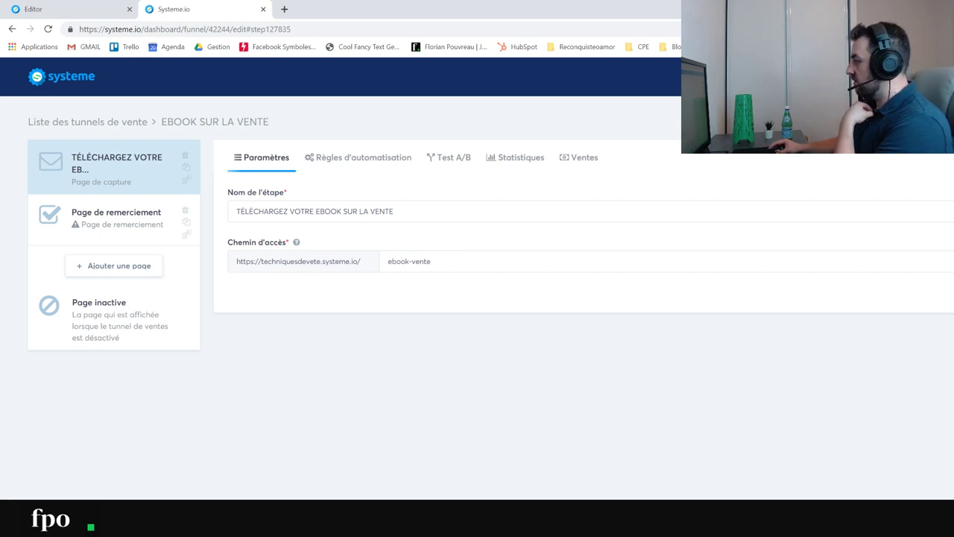
left_click_drag(409, 261, 432, 262)
key("BackSpace")
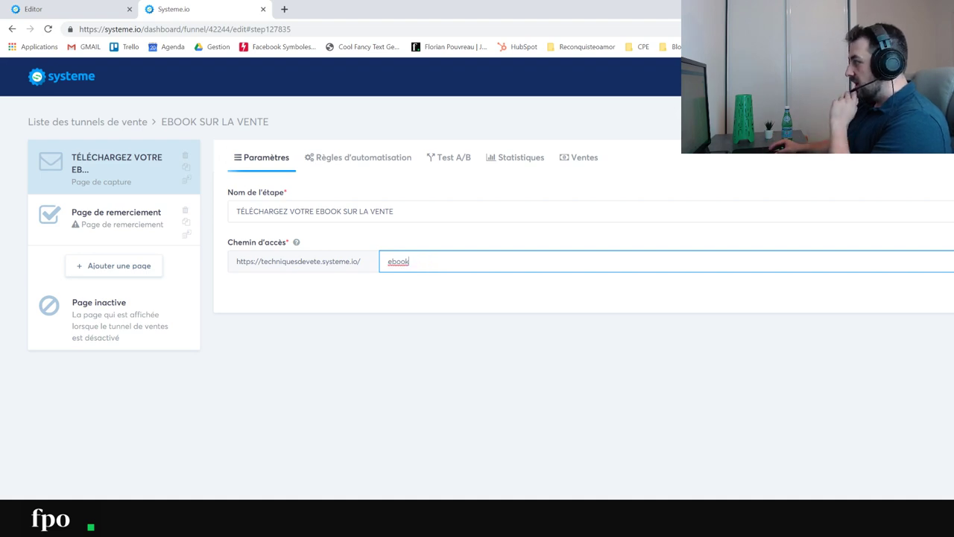
key("Return")
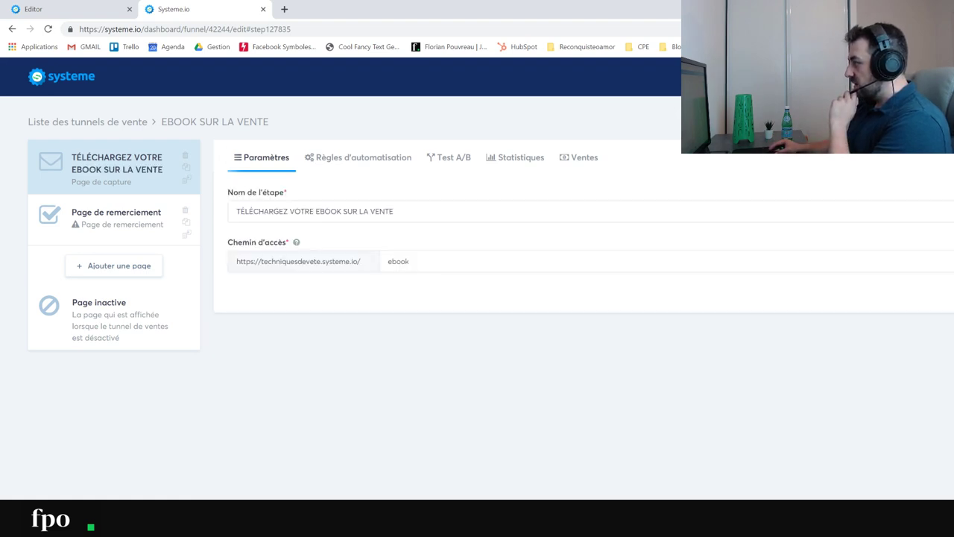
- Open the capture page for editing and add a section above the existing content, containing a 1/3 - 2/3 column row
left_click(858, 120)
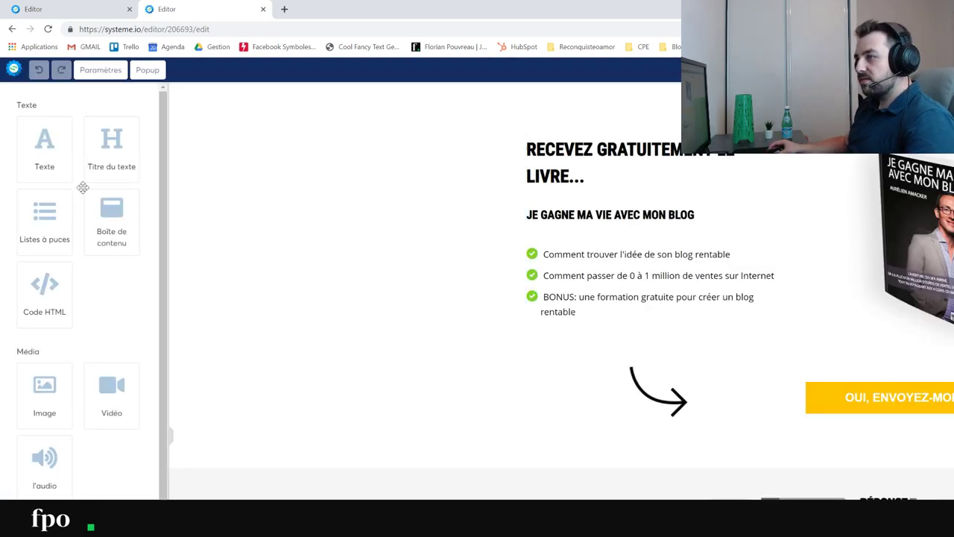
scroll(82, 298, "down", 2)
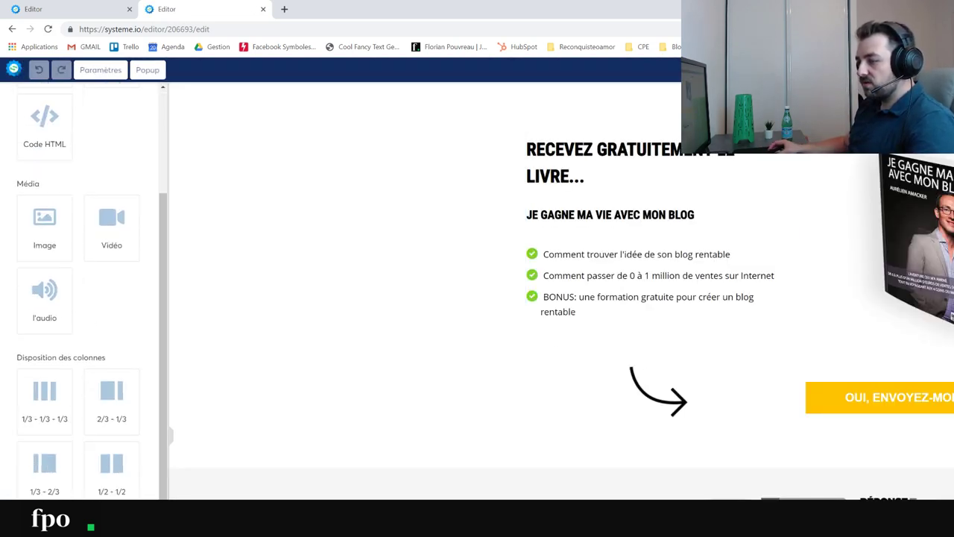
scroll(82, 298, "down", 1)
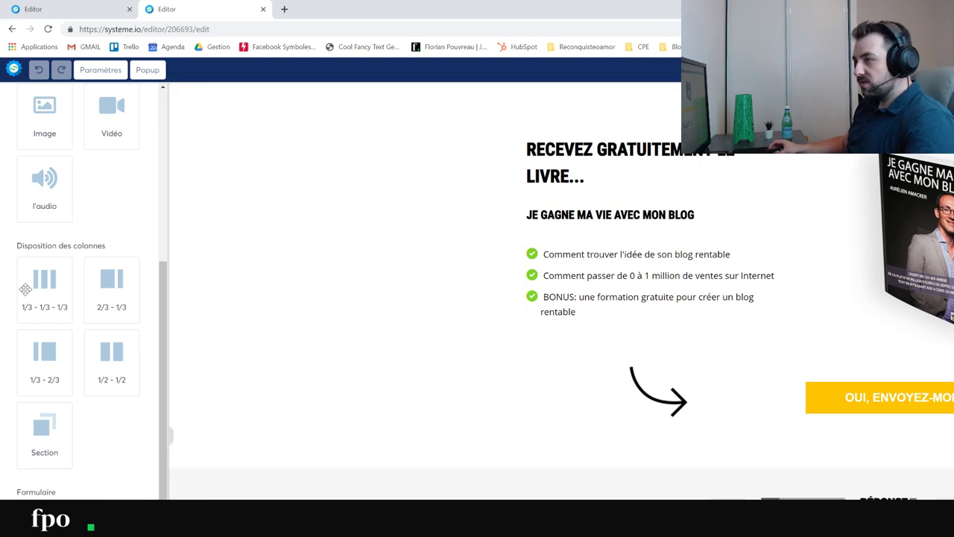
scroll(109, 339, "up", 4)
scroll(74, 418, "down", 3)
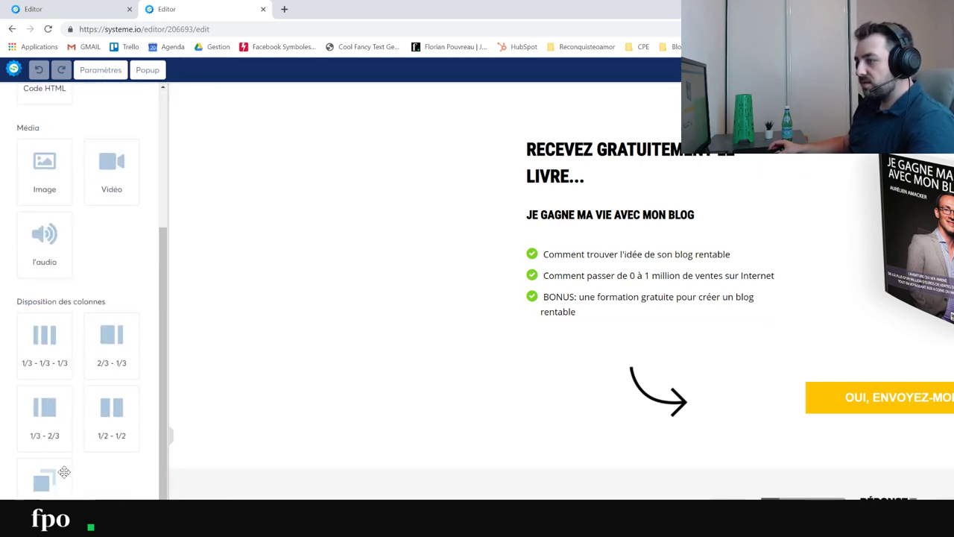
left_click_drag(46, 492, 560, 107)
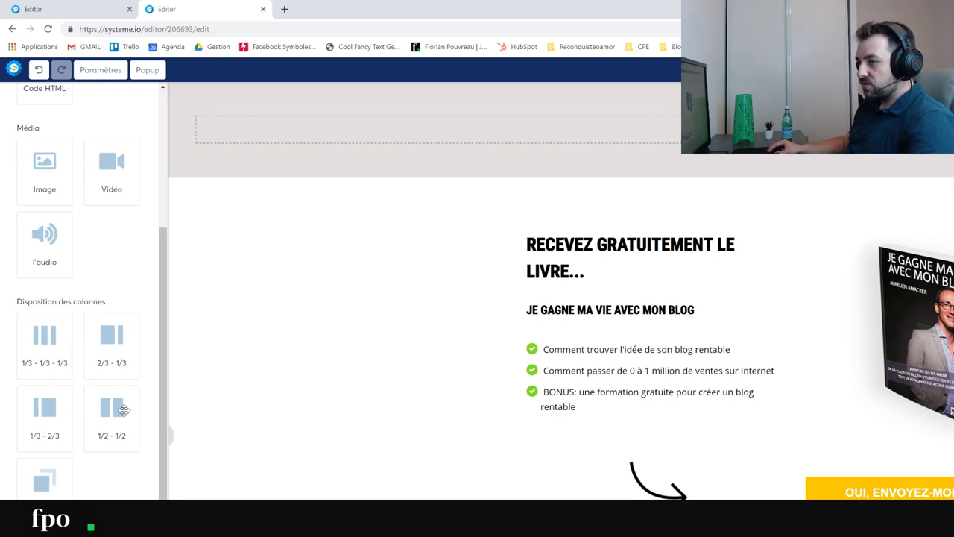
left_click_drag(43, 413, 325, 135)
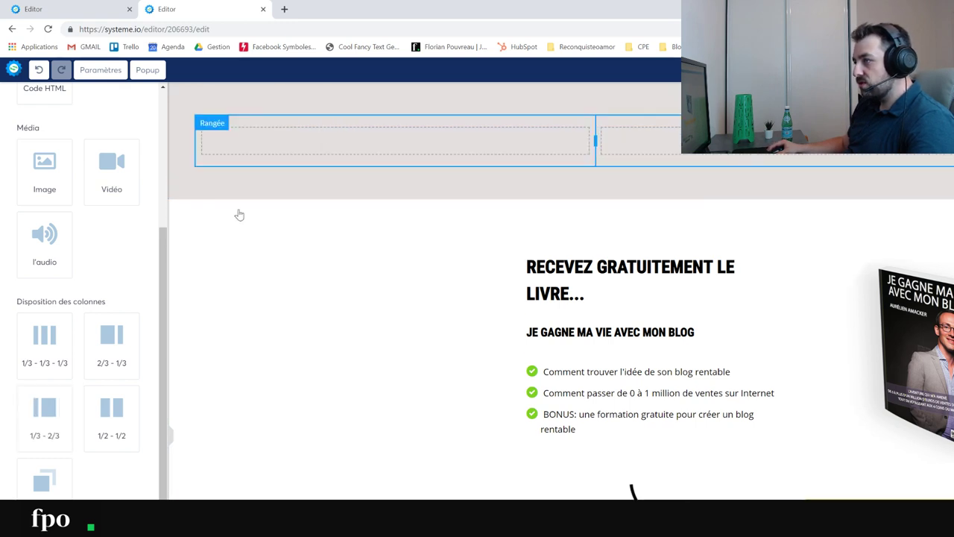
- Add an image element to the narrow column of the new row and use the uploaded logo_80x180.png
left_click_drag(44, 175, 400, 168)
left_click(443, 215)
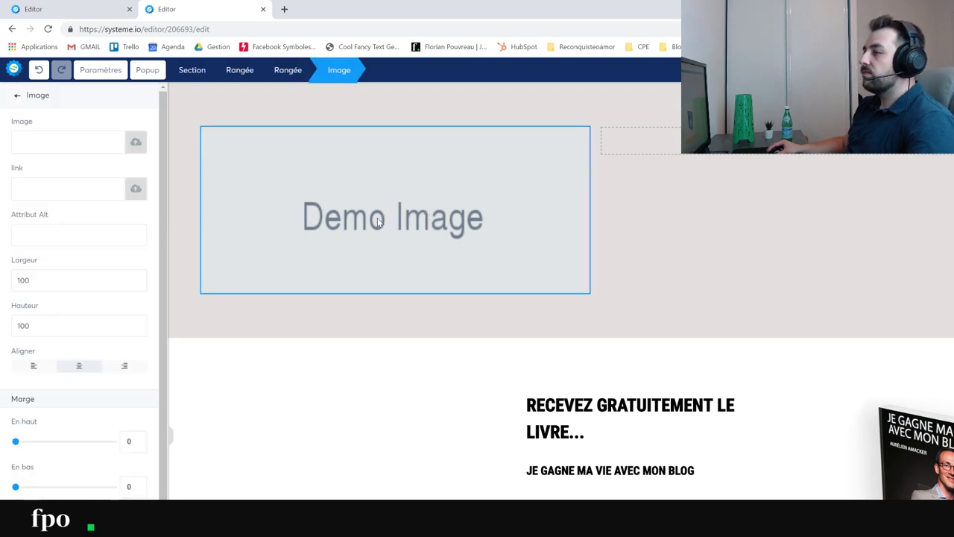
left_click(136, 142)
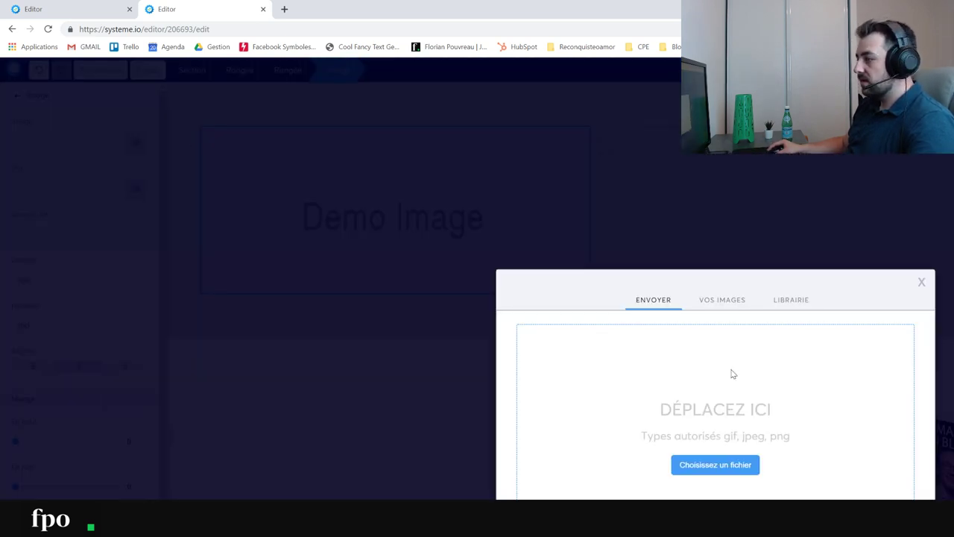
left_click(738, 301)
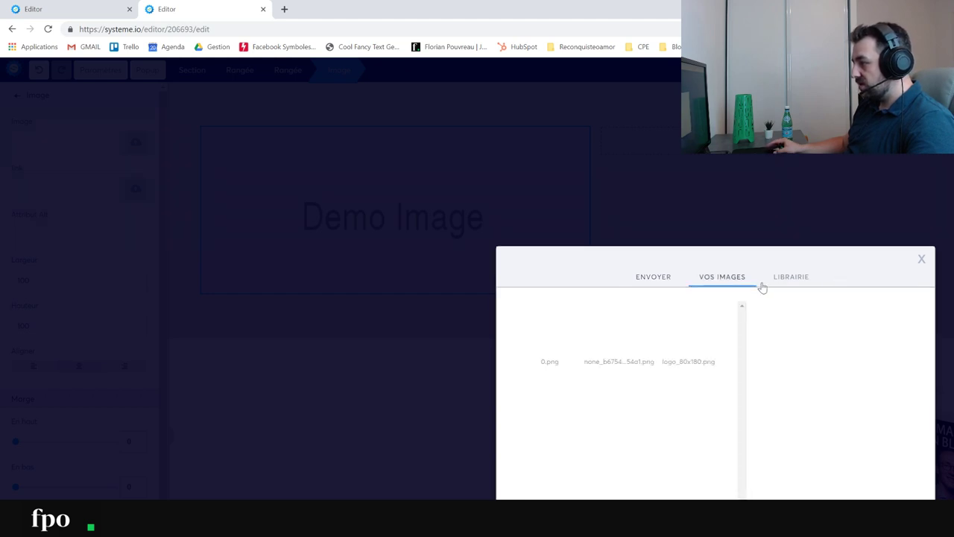
left_click(693, 333)
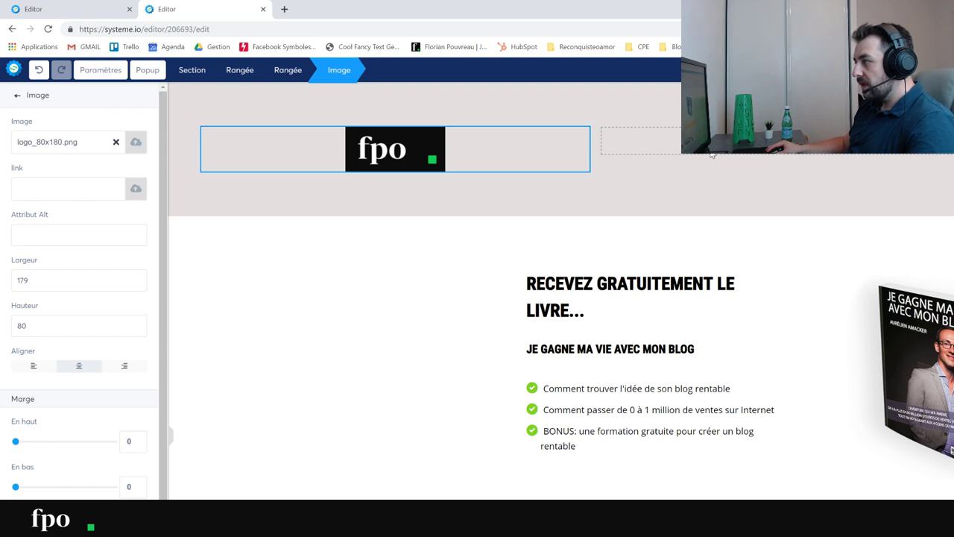
- Add a text heading beginning "DECOUV" to the wide column beside the logo and set its font size to 43
left_click(712, 155)
left_click_drag(112, 152, 703, 166)
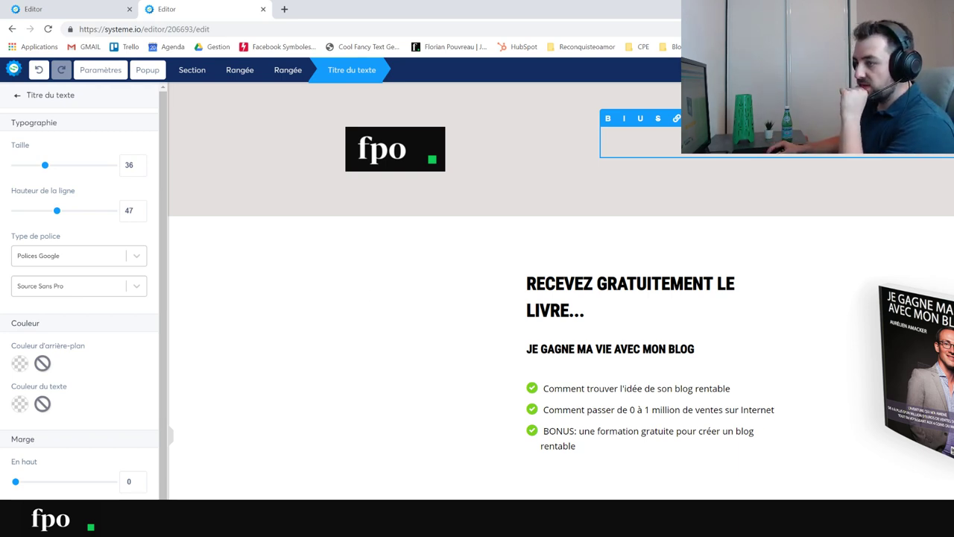
left_click_drag(48, 170, 53, 170)
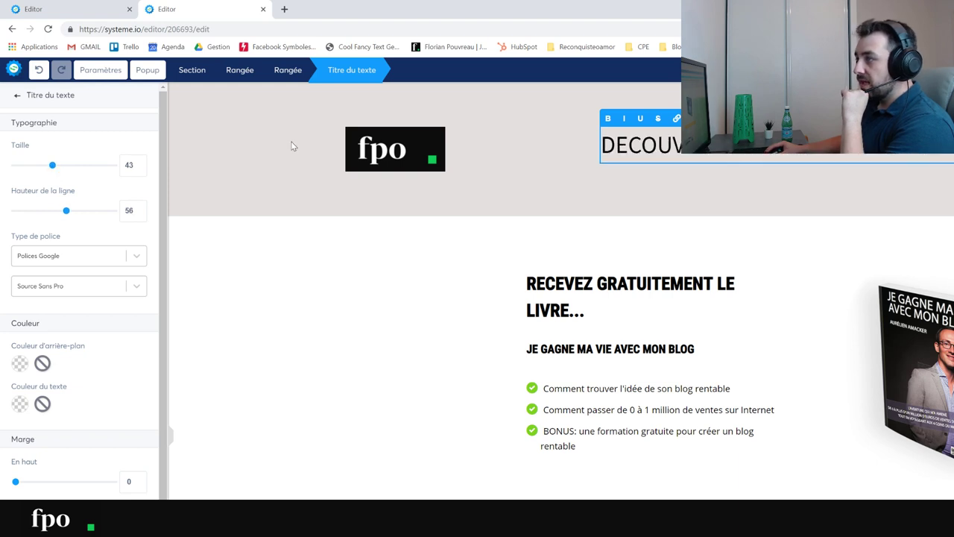
- Set the text colour of the heading beside the logo to white and deselect the heading
left_click_drag(944, 145, 531, 129)
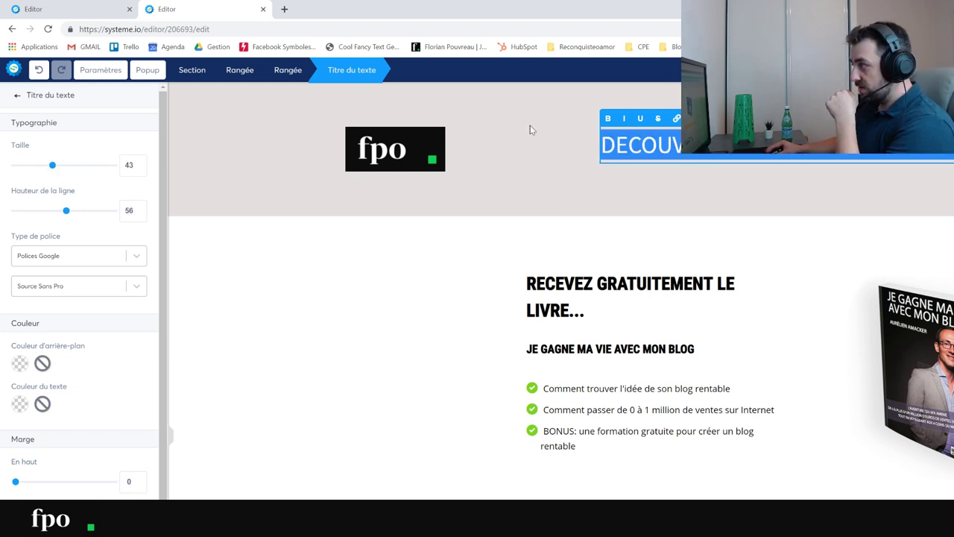
left_click(20, 405)
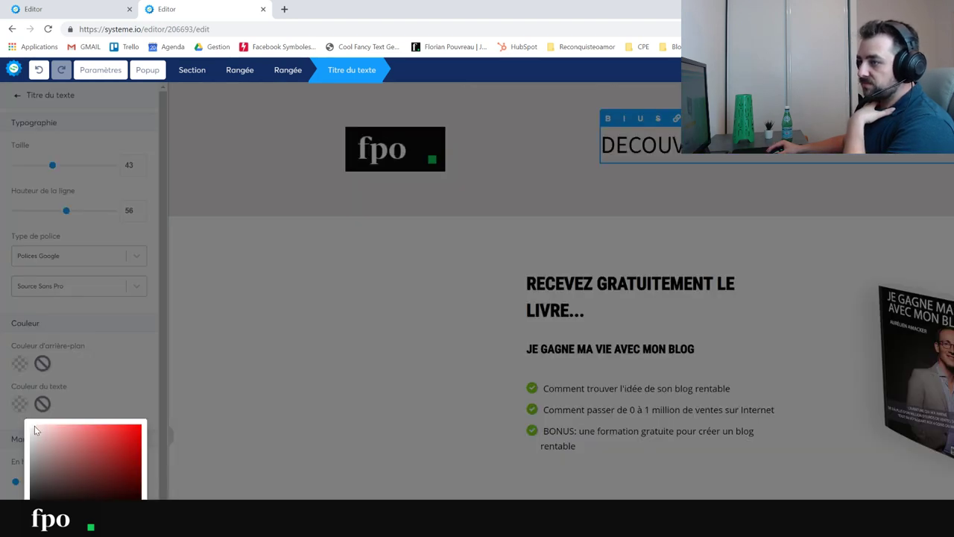
left_click(31, 428)
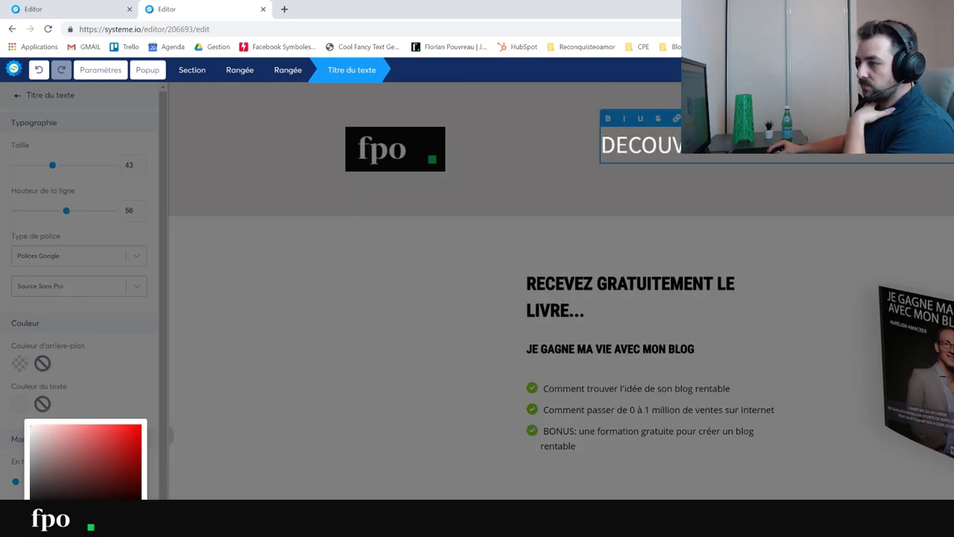
left_click(267, 195)
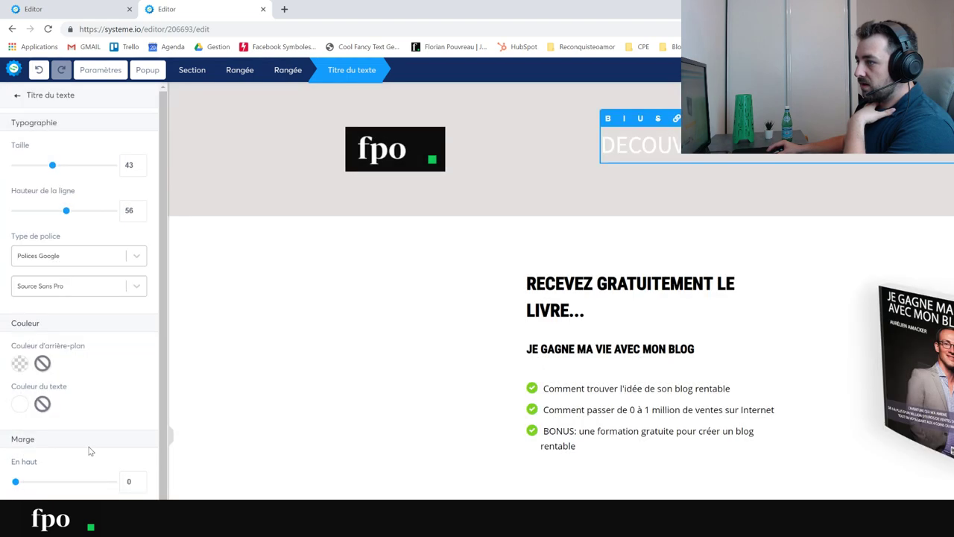
left_click(281, 158)
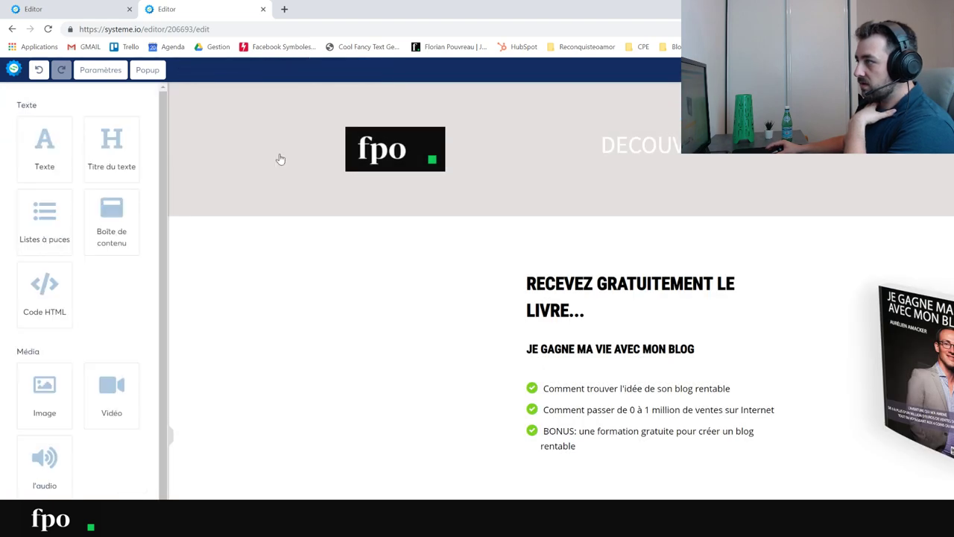
- Set the background colour of the logo section to 0d0d0d and deselect the section
left_click(237, 90)
left_click(18, 381)
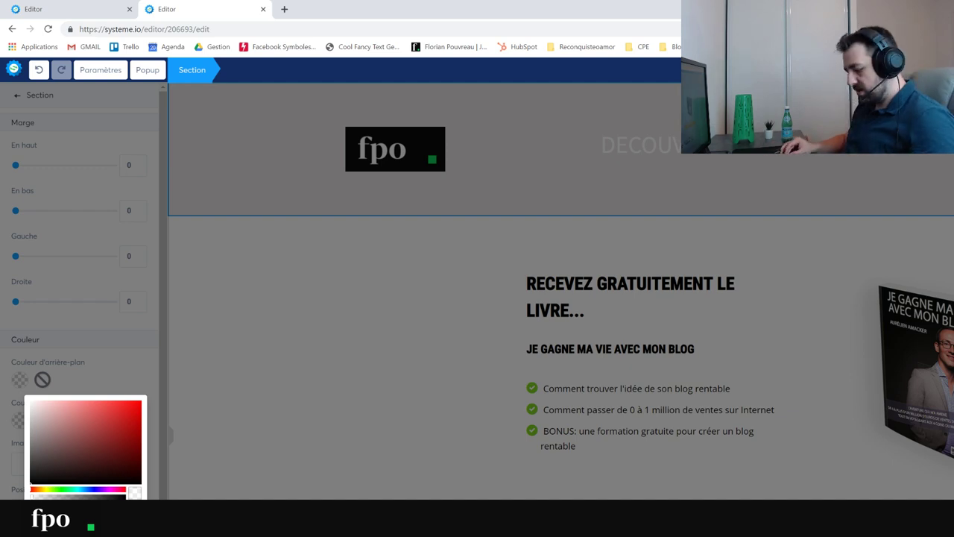
type("0d0d0d")
left_click(325, 370)
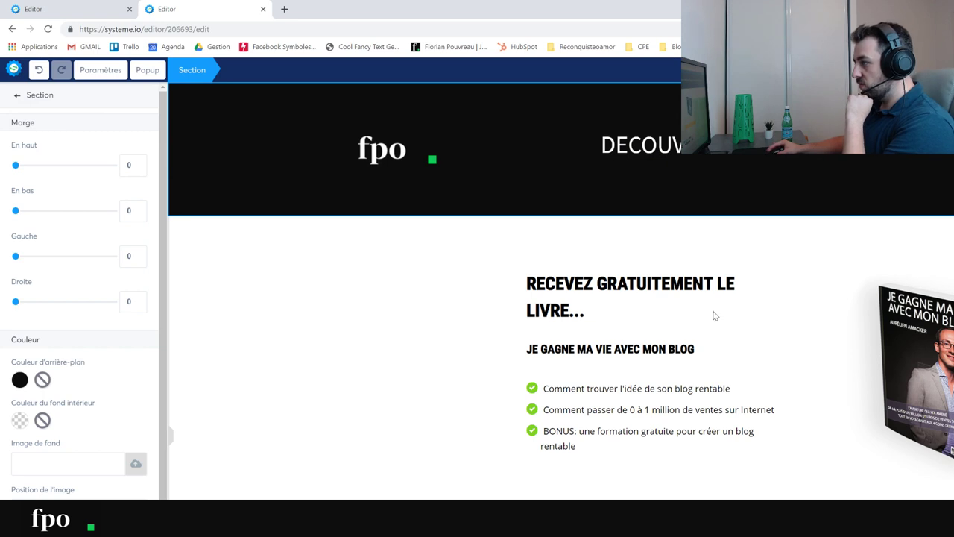
left_click(569, 276)
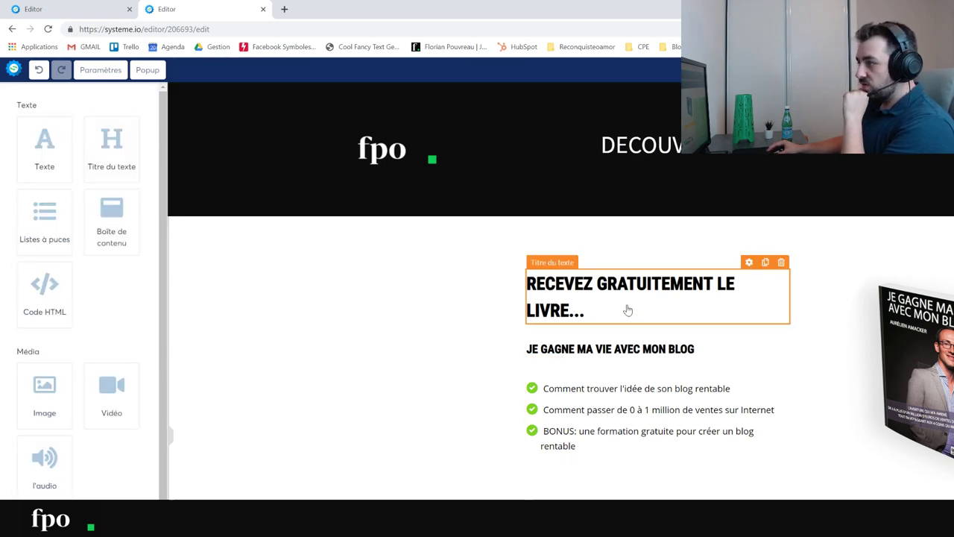
- Add a video element above the "RECEVEZ GRATUITEMENT LE LIVRE..." heading and replace the book cover with the uploaded phone image
left_click_drag(108, 392, 586, 280)
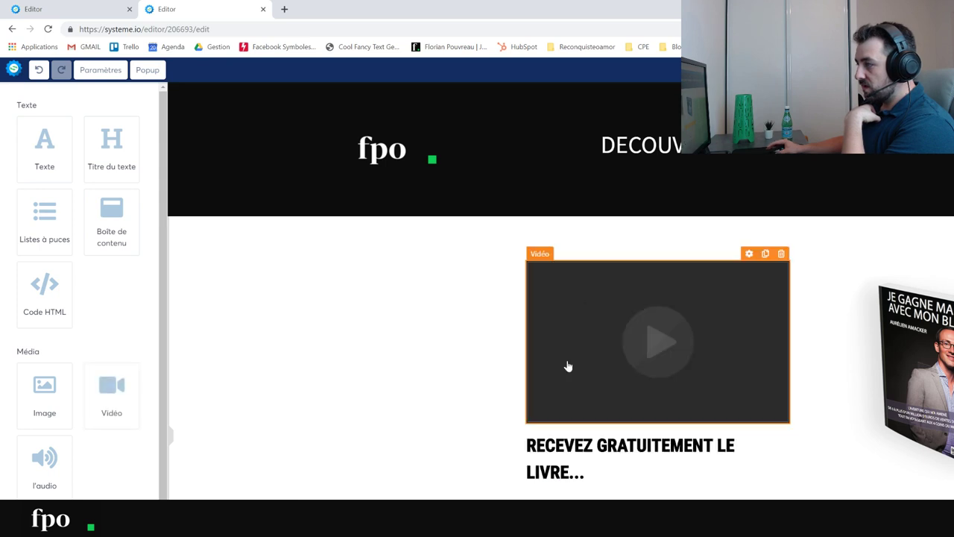
left_click(916, 358)
left_click(135, 145)
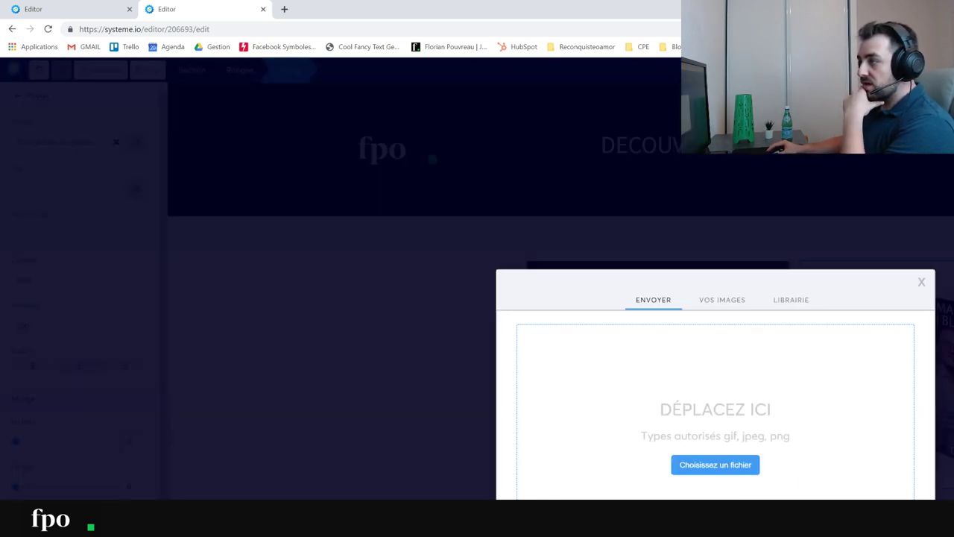
left_click(716, 301)
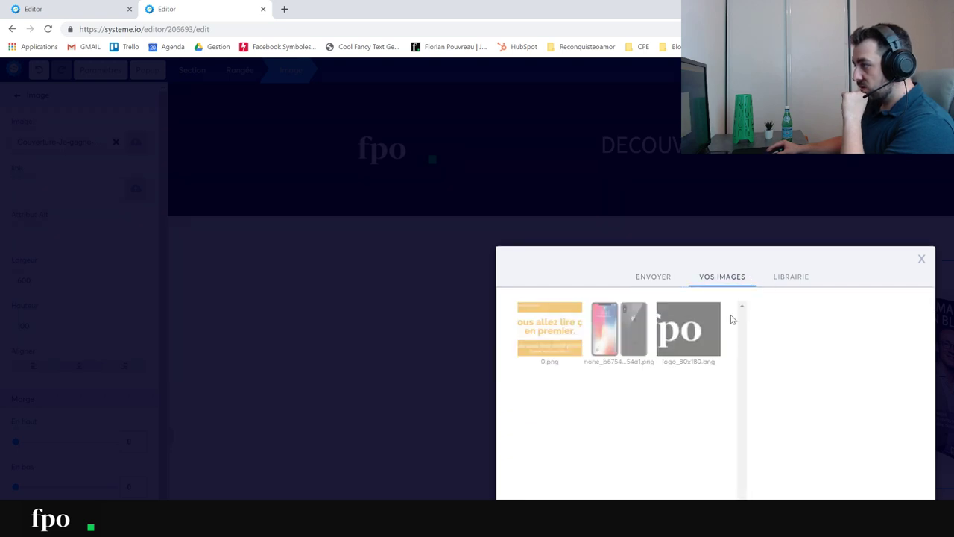
left_click(545, 339)
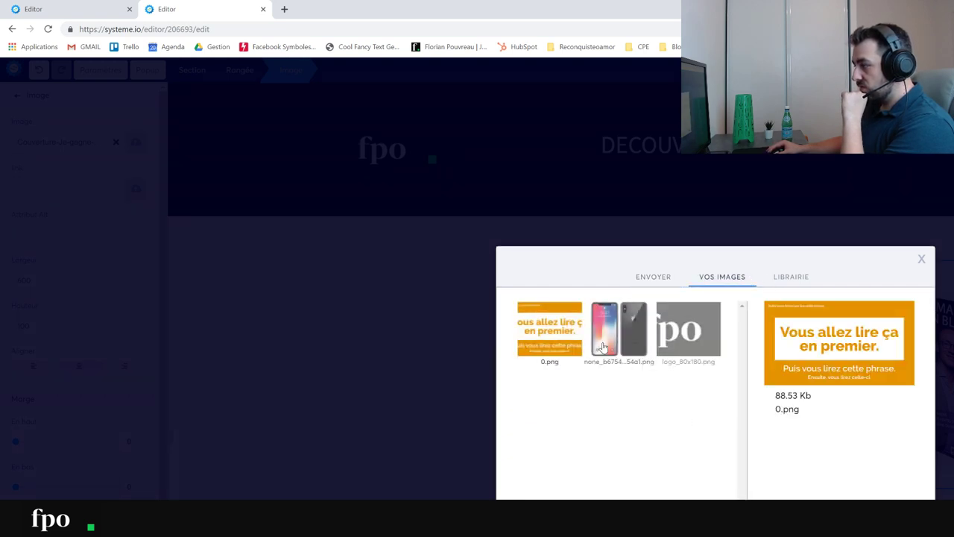
left_click(620, 333)
left_click(840, 515)
left_click(952, 372)
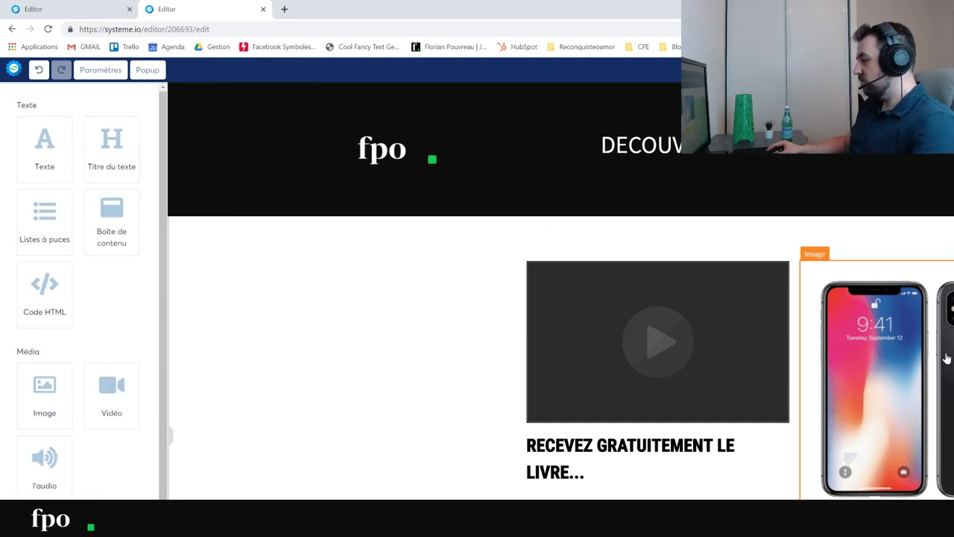
- Display popup N°1 for editing and duplicate its email form field
left_click(658, 524)
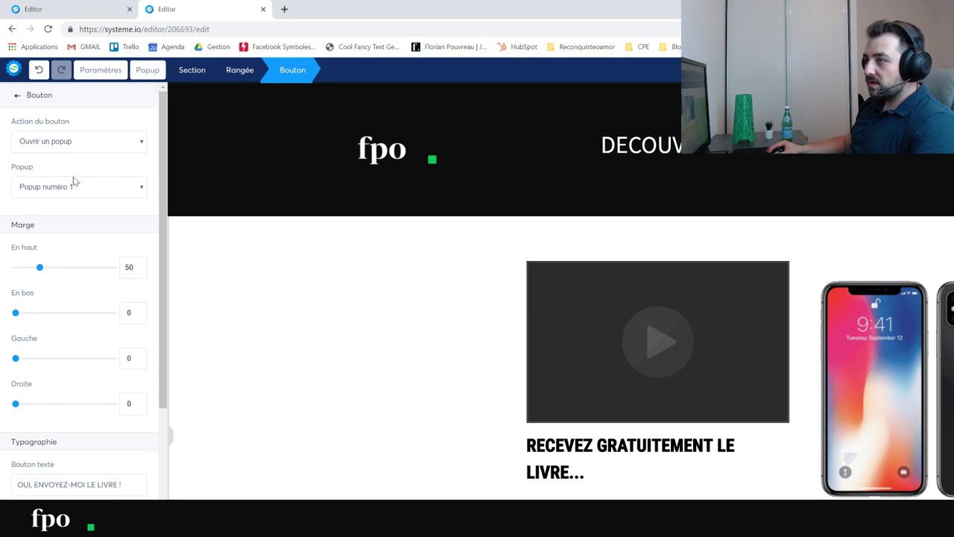
left_click(147, 71)
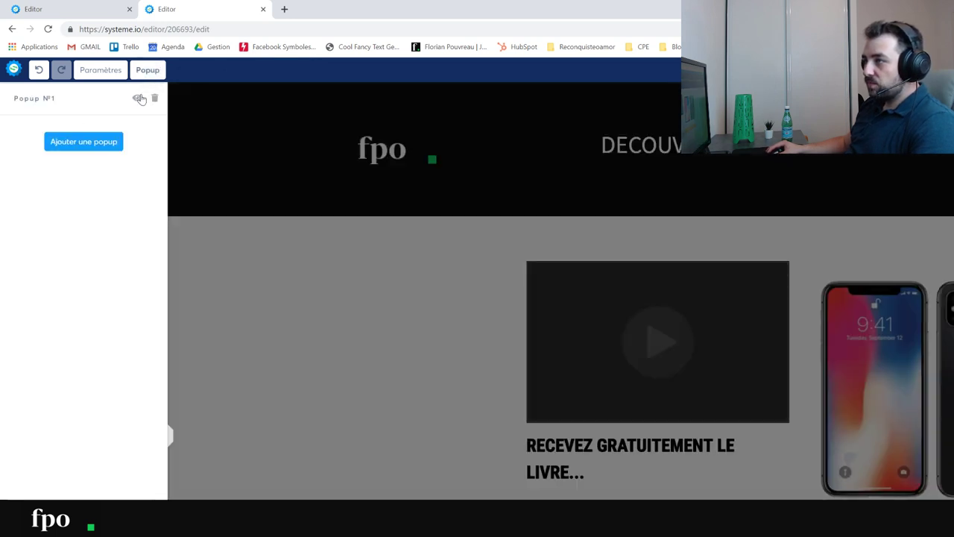
left_click(138, 99)
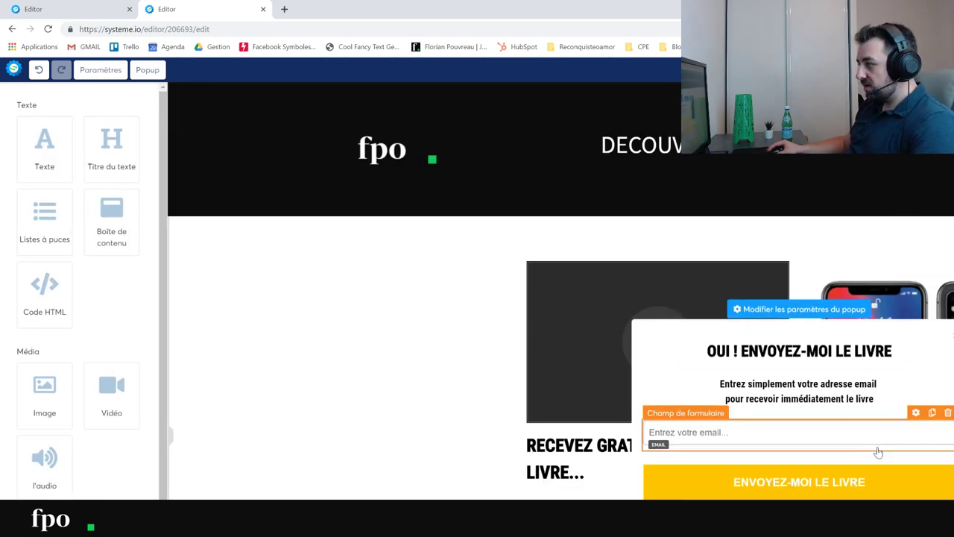
left_click(932, 412)
- Set the data type of the popup's first form field to Prénom
left_click(685, 409)
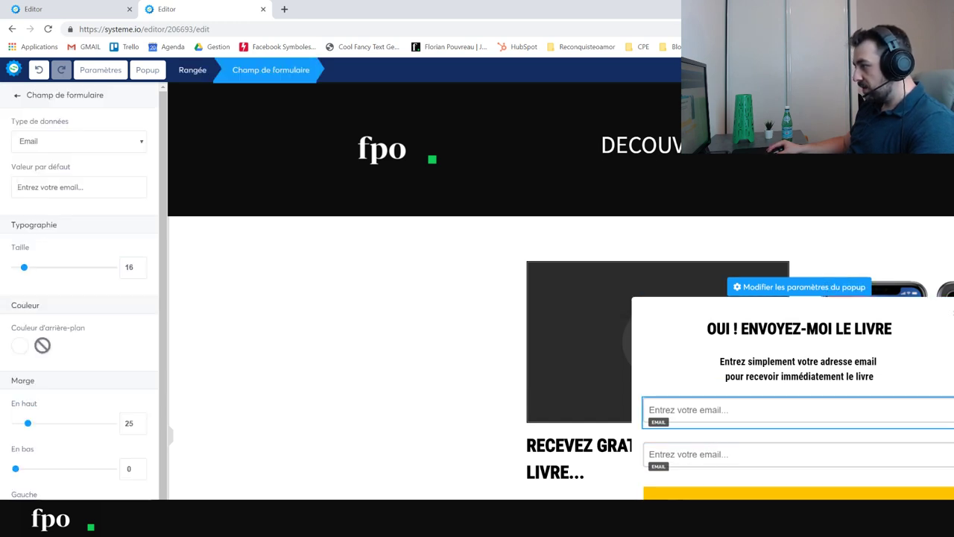
key("Escape")
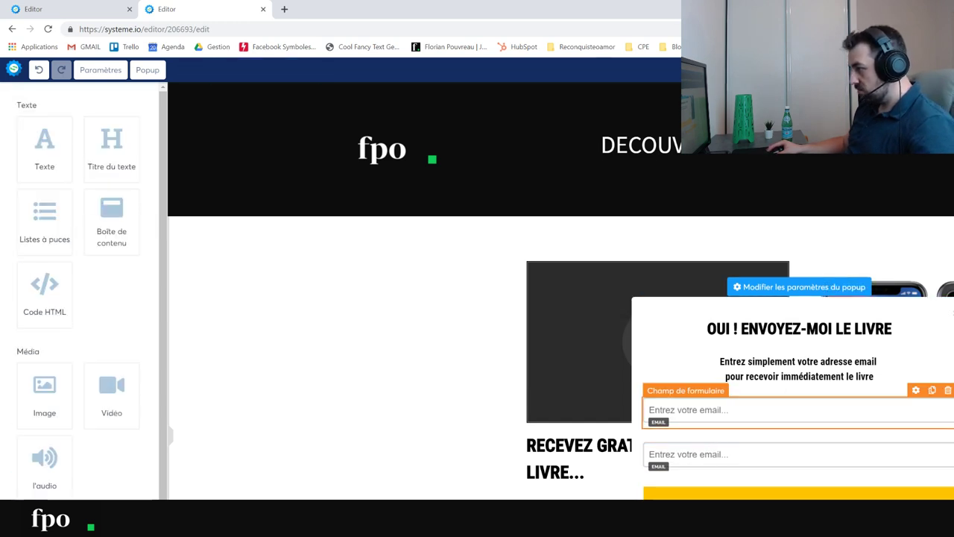
left_click(919, 394)
left_click(44, 144)
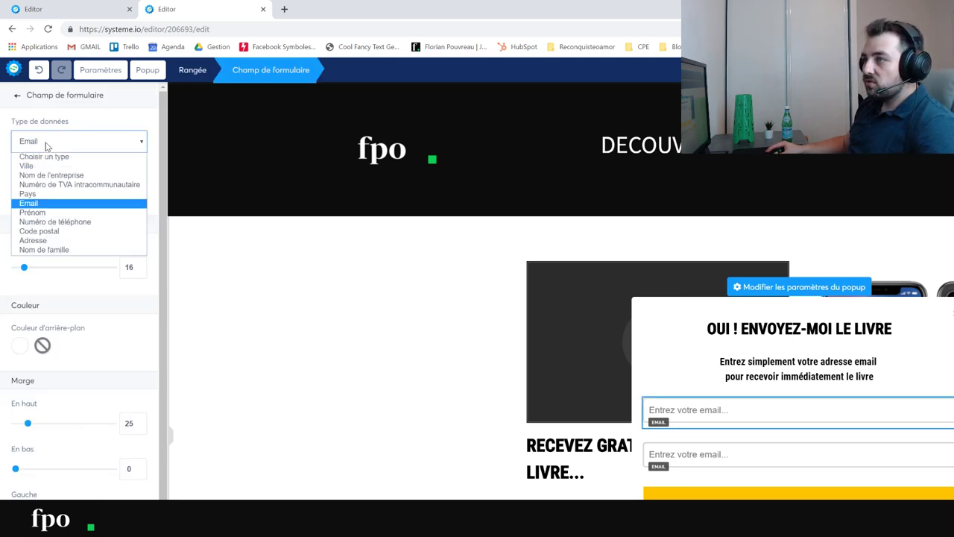
left_click(33, 213)
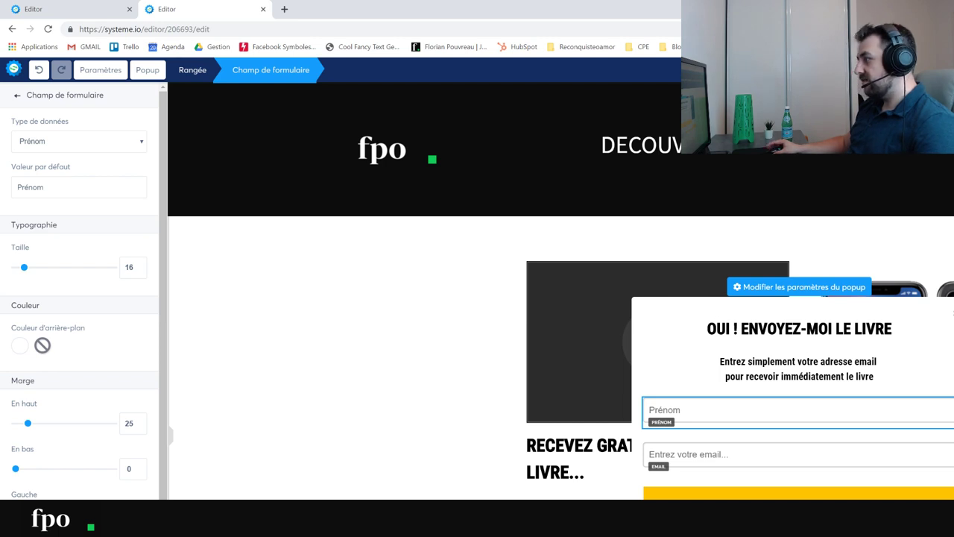
- Preview the capture page, test its popup form by submitting it with empty fields, and return to the editor
left_click(938, 70)
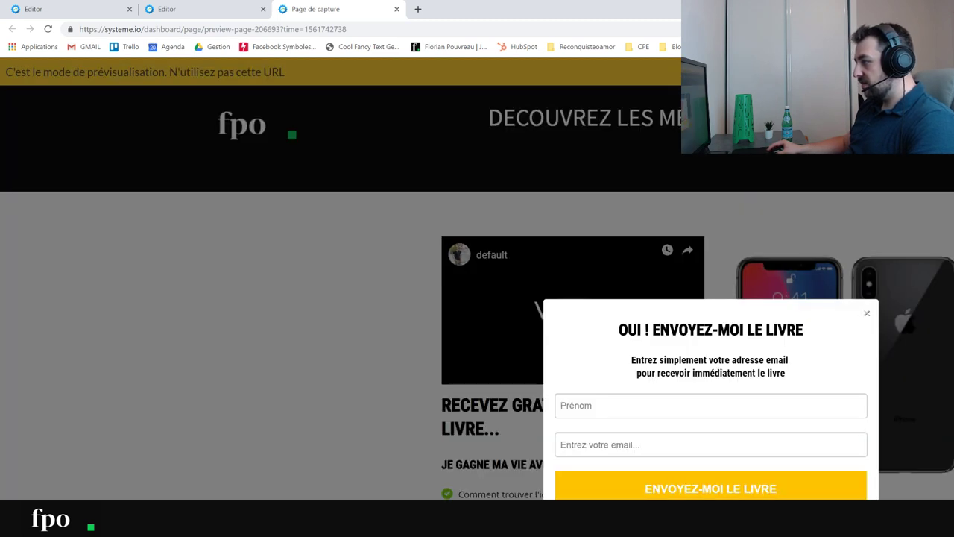
left_click(588, 446)
left_click(693, 494)
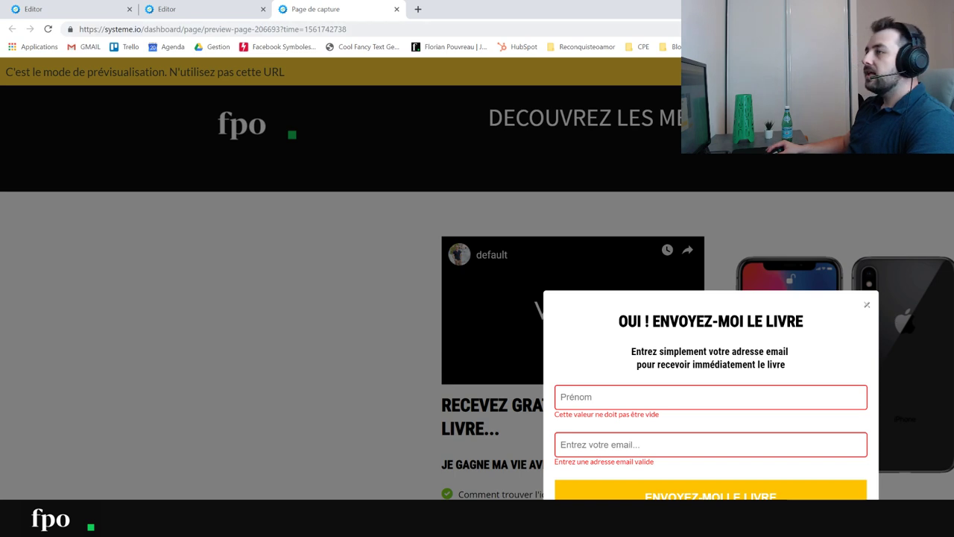
left_click(187, 15)
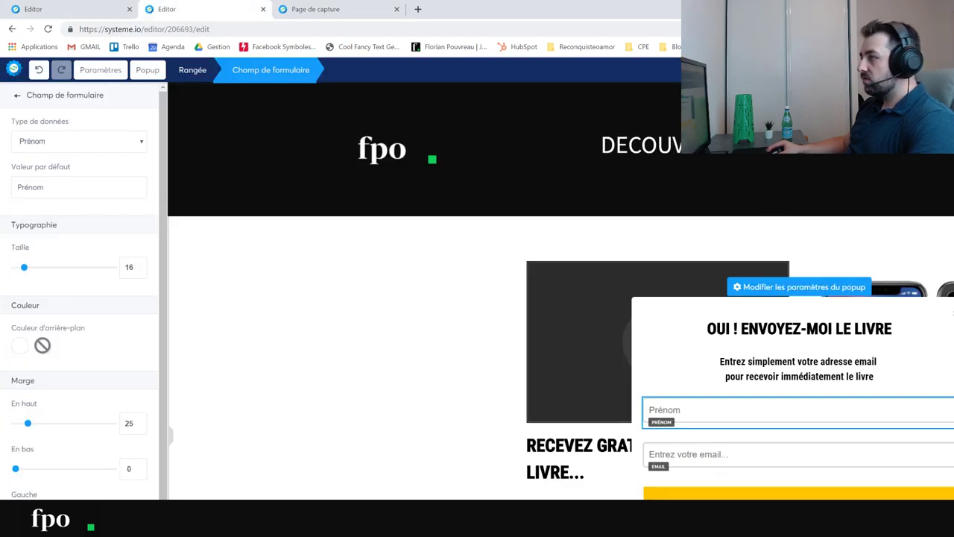
- Return to the funnel and choose the "Page de confirmation opt-in" template for the Page de remerciement step
left_click(13, 69)
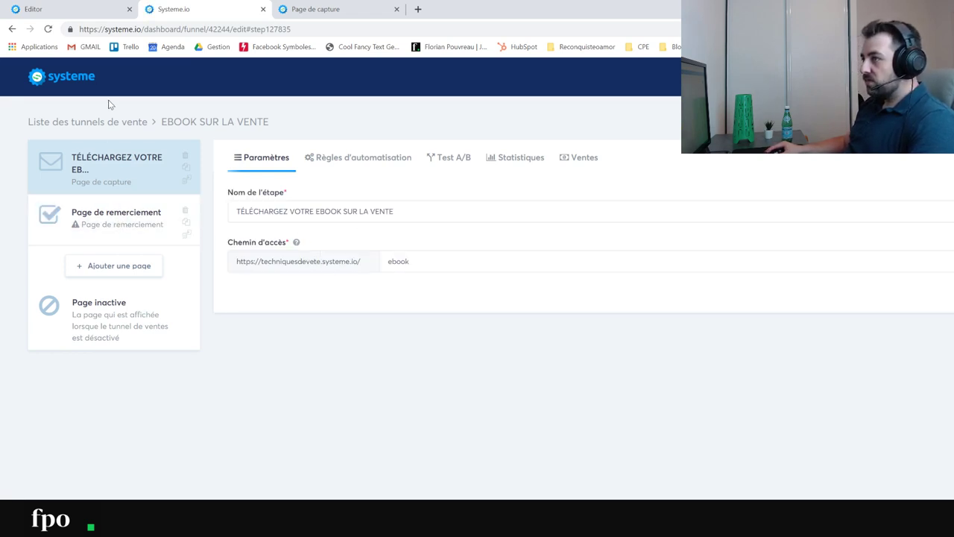
left_click(130, 228)
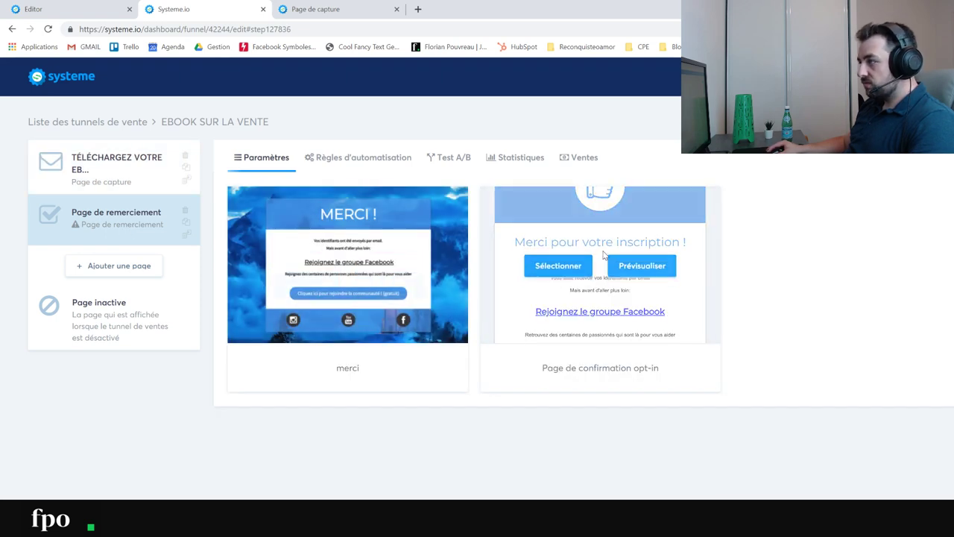
left_click(550, 266)
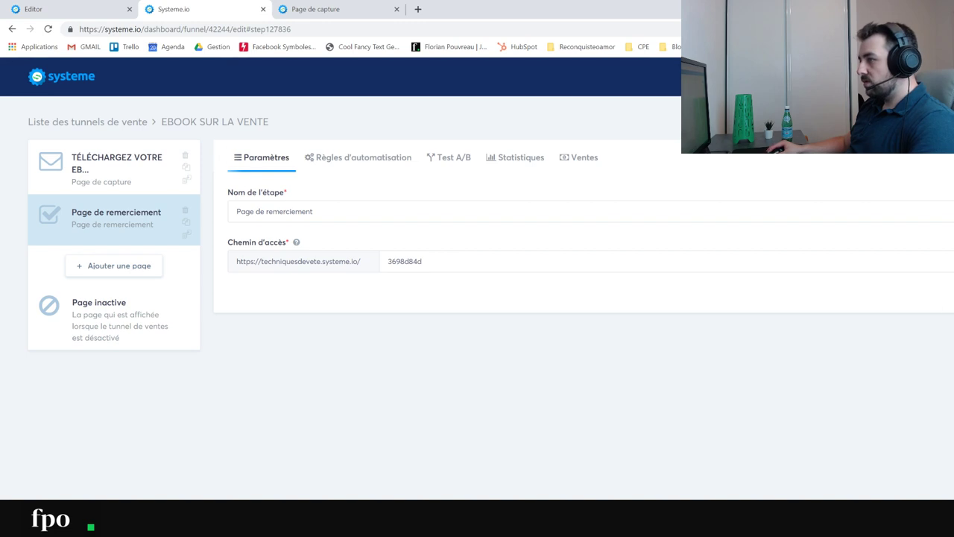
- Set the thank-you page's access path to merci-ebook
double_click(404, 262)
type("MLERCI")
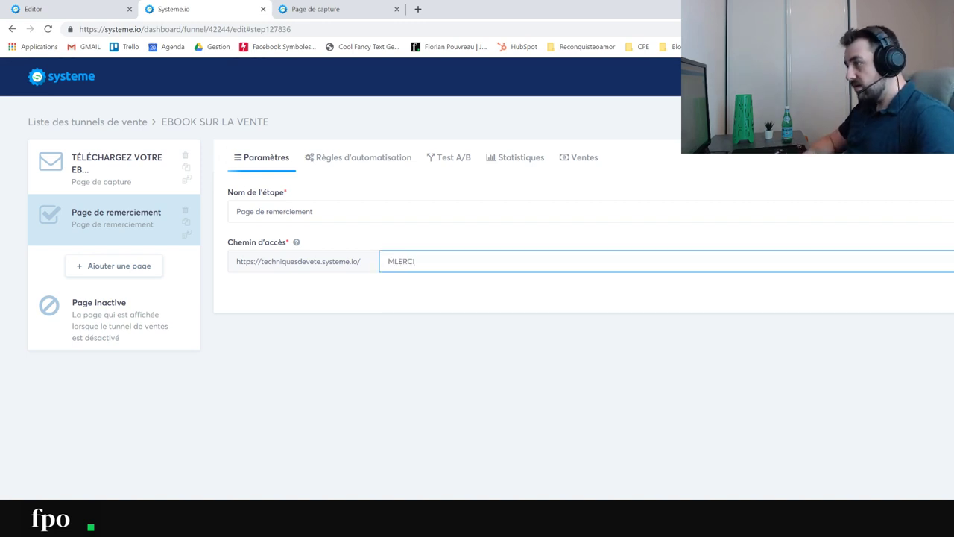
key("BackSpace")
key("BackSpace")
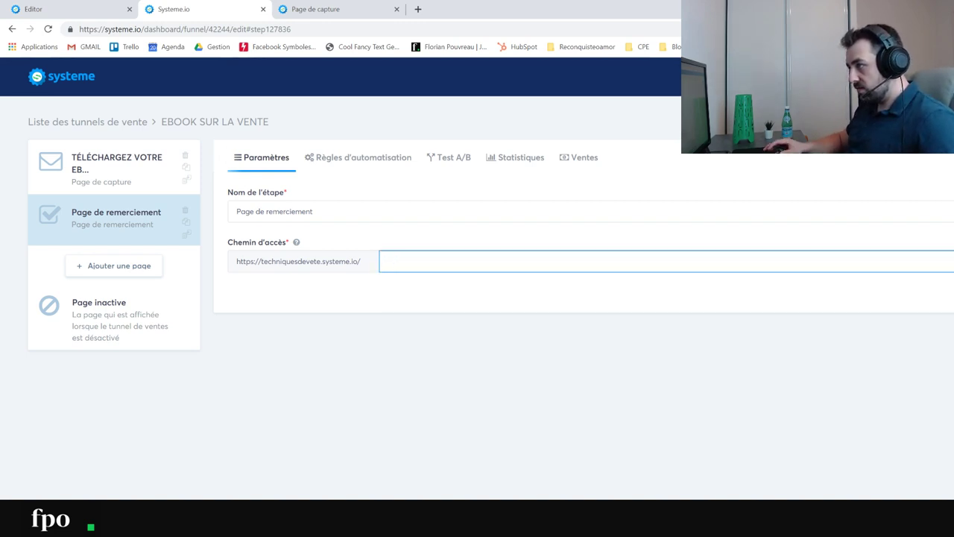
type("merci-ebook")
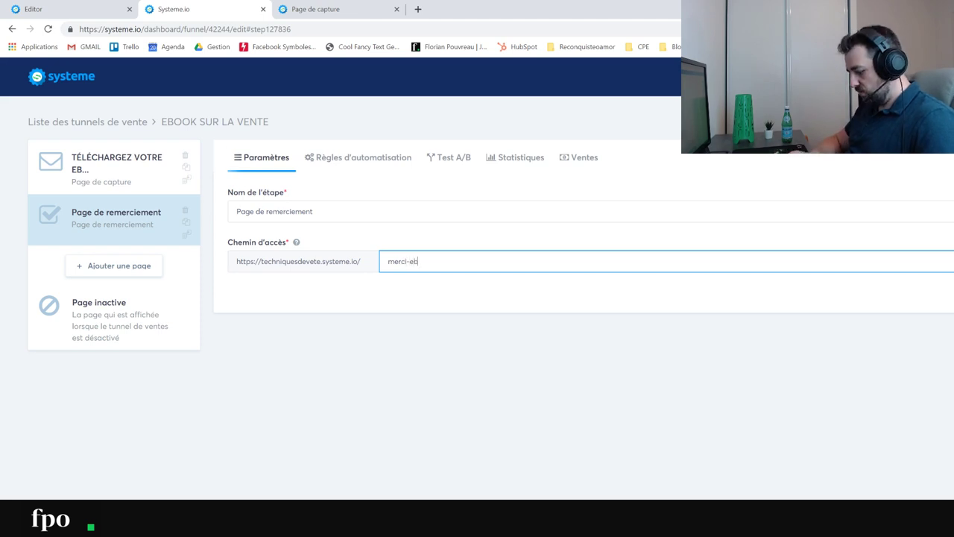
- Open the thank-you page in the editor and replace the thumbs-up image with the 100 % guarantee badge from the image library
left_click(520, 292)
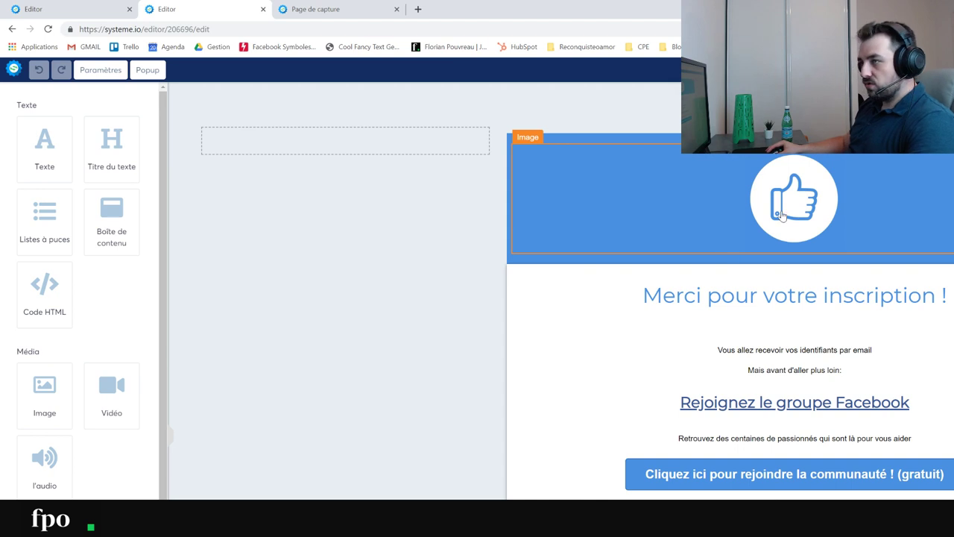
left_click(786, 183)
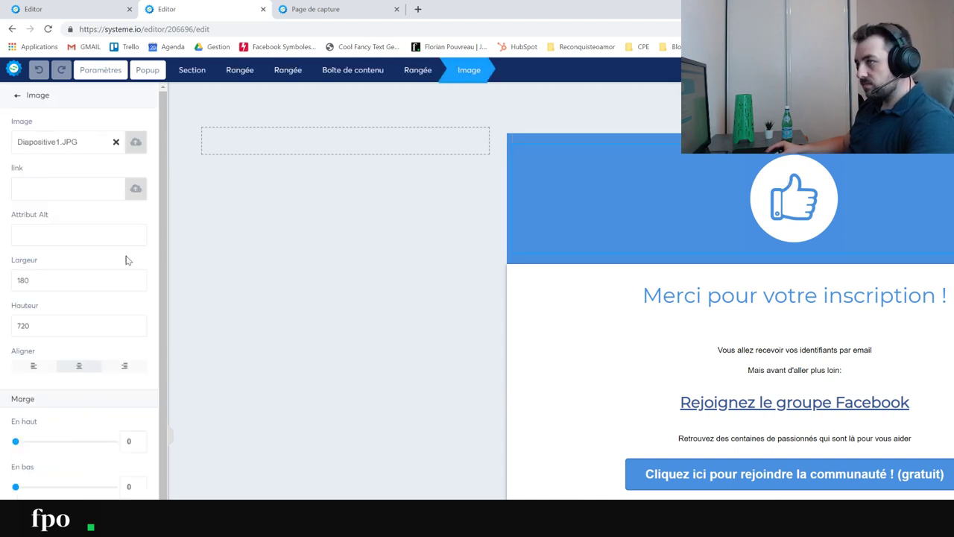
left_click(137, 143)
left_click(723, 301)
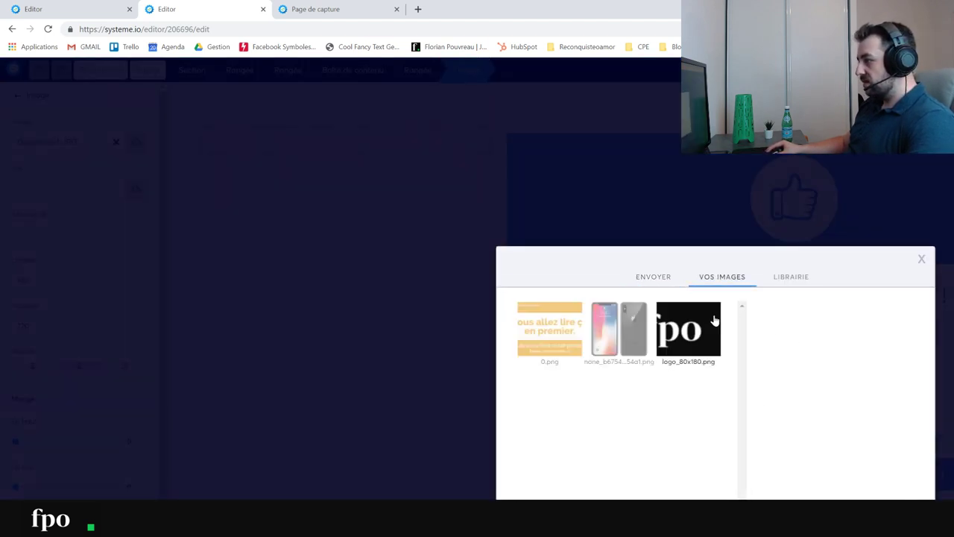
left_click(792, 277)
left_click(616, 462)
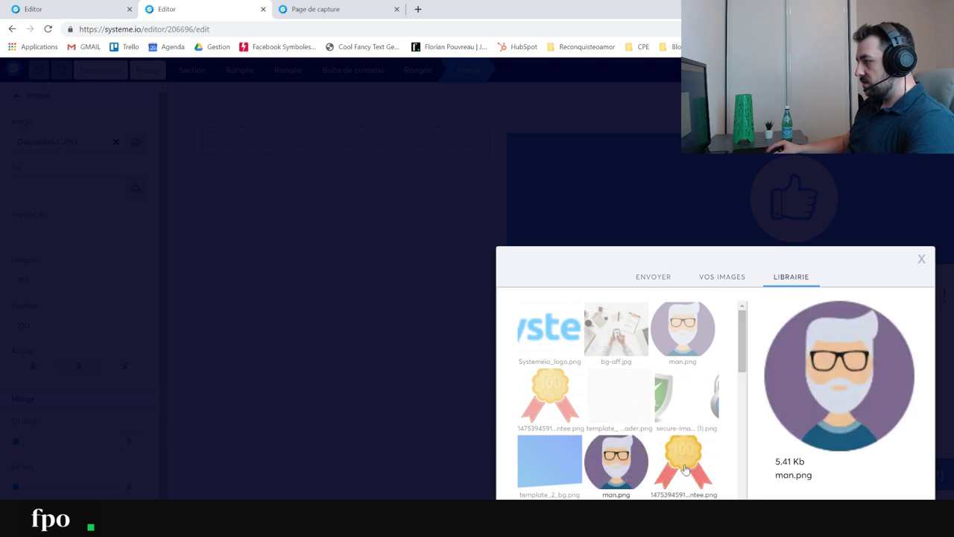
left_click(684, 469)
left_click(842, 526)
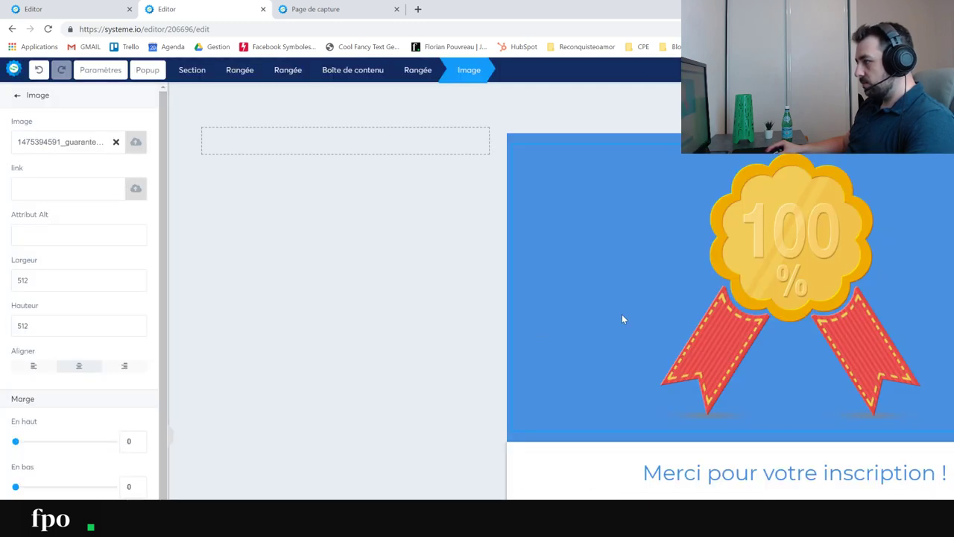
- Set the background colour of the row containing the guarantee badge to white
left_click(537, 137)
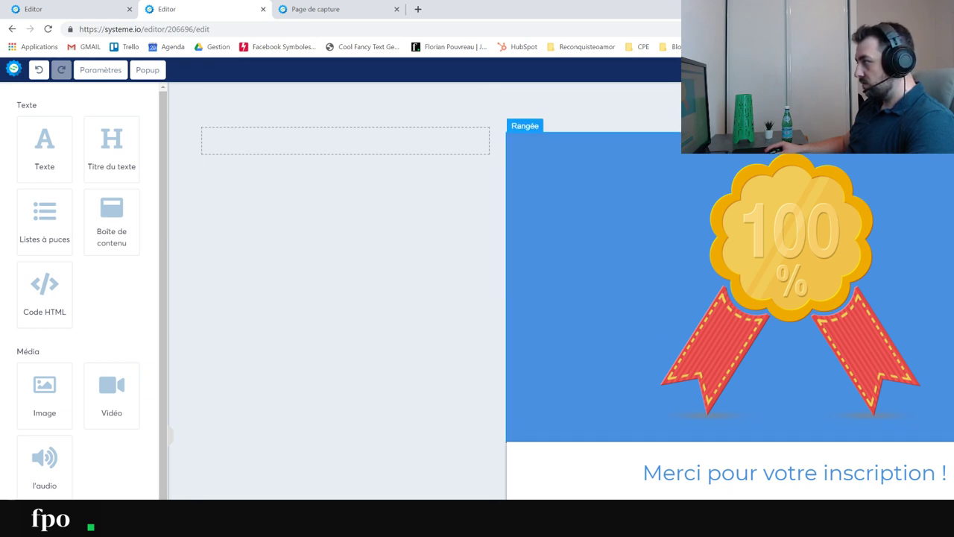
left_click(525, 126)
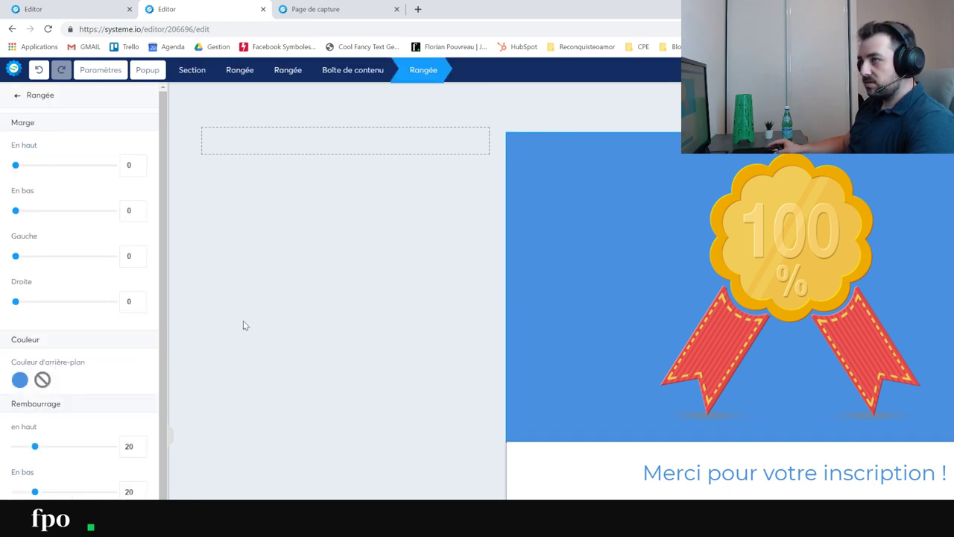
left_click(19, 380)
left_click(41, 379)
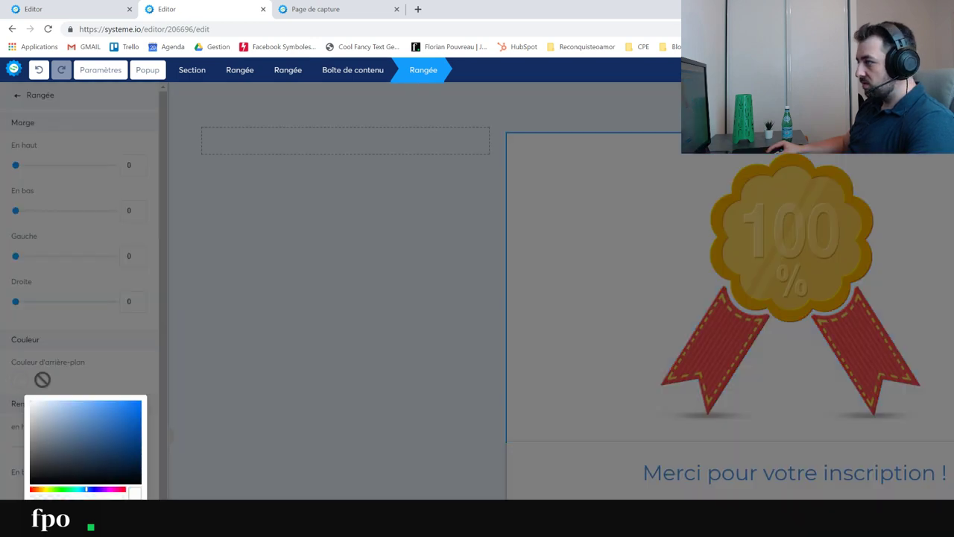
left_click(343, 319)
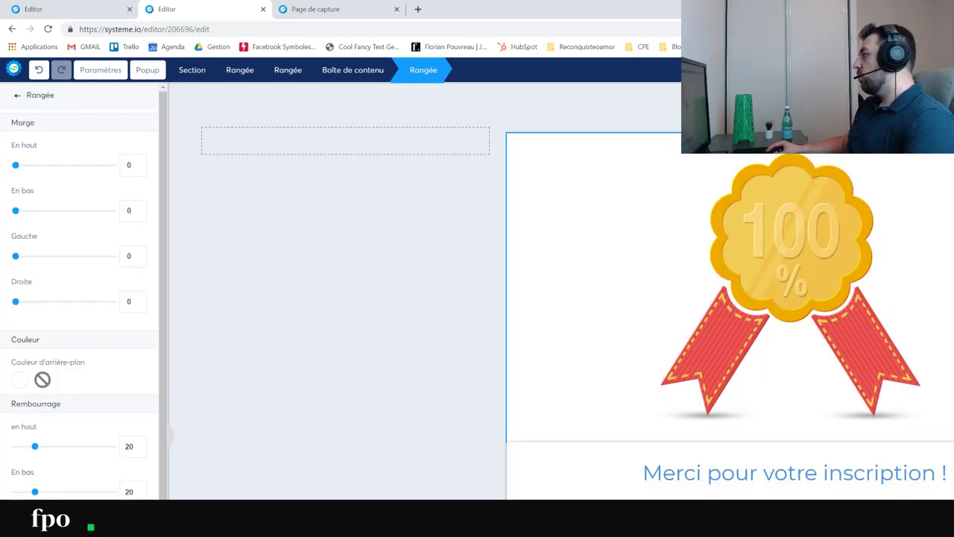
- Set the guarantee badge image's width to 250 and return to the funnel's page settings
left_click(814, 237)
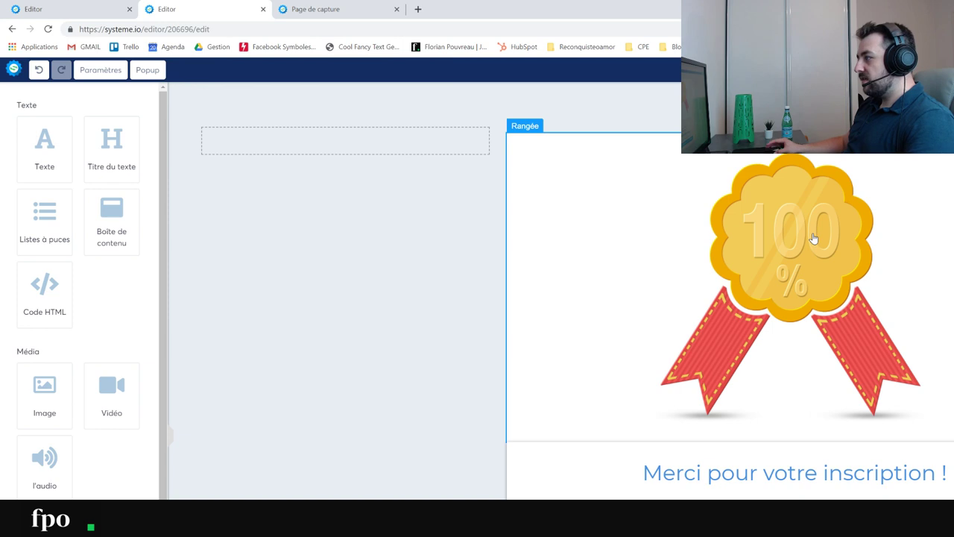
left_click(756, 258)
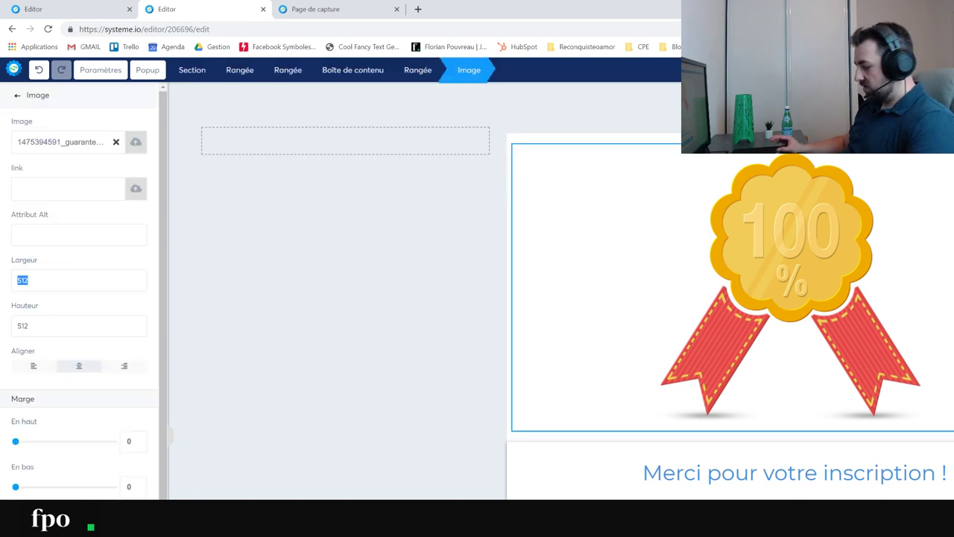
type("200")
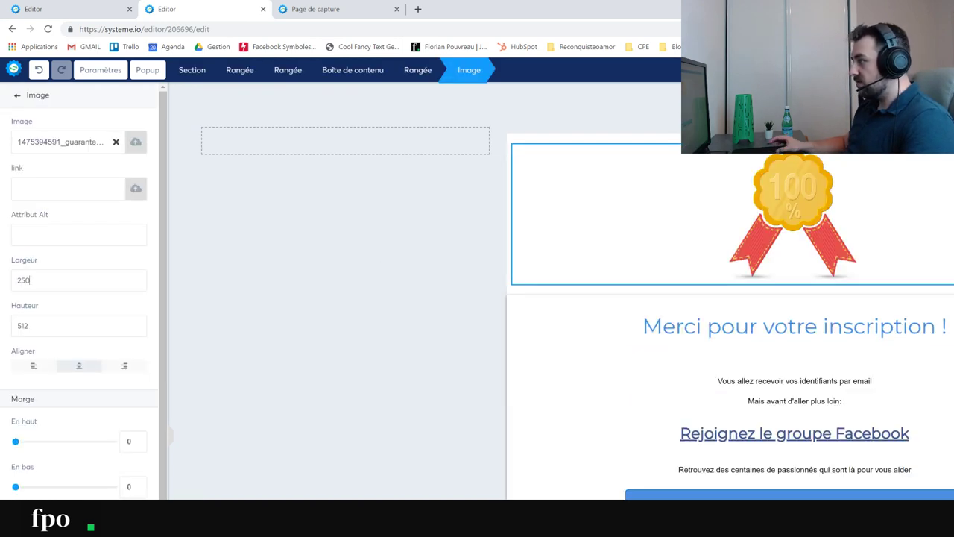
left_click(307, 310)
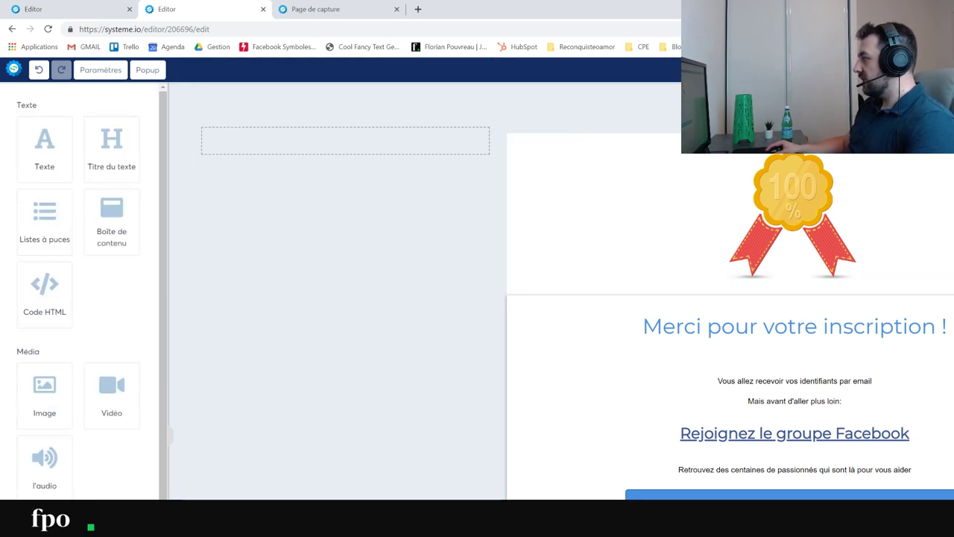
left_click(947, 70)
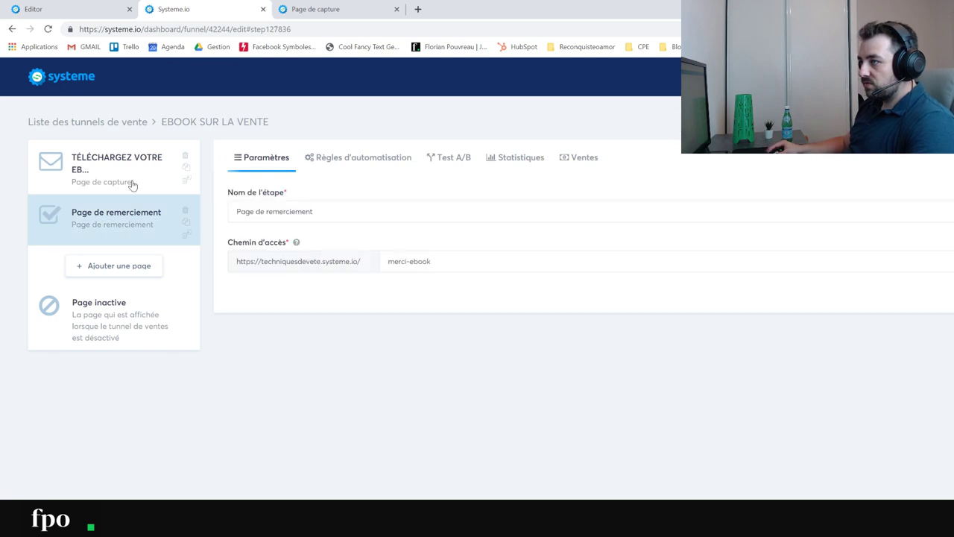
- Display the automation rules of the funnel's TÉLÉCHARGEZ VOTRE EBOOK SUR LA VENTE capture page
left_click(132, 185)
left_click(121, 216)
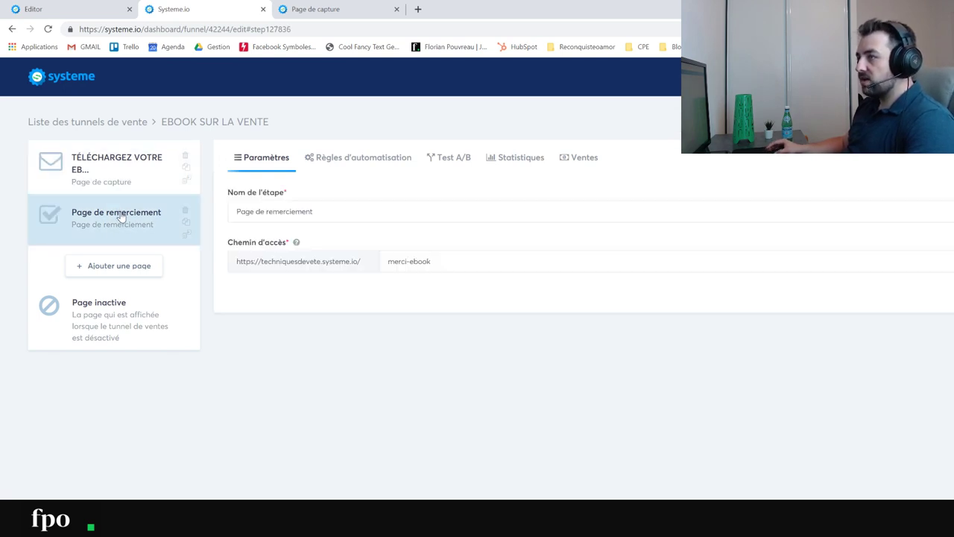
left_click(120, 181)
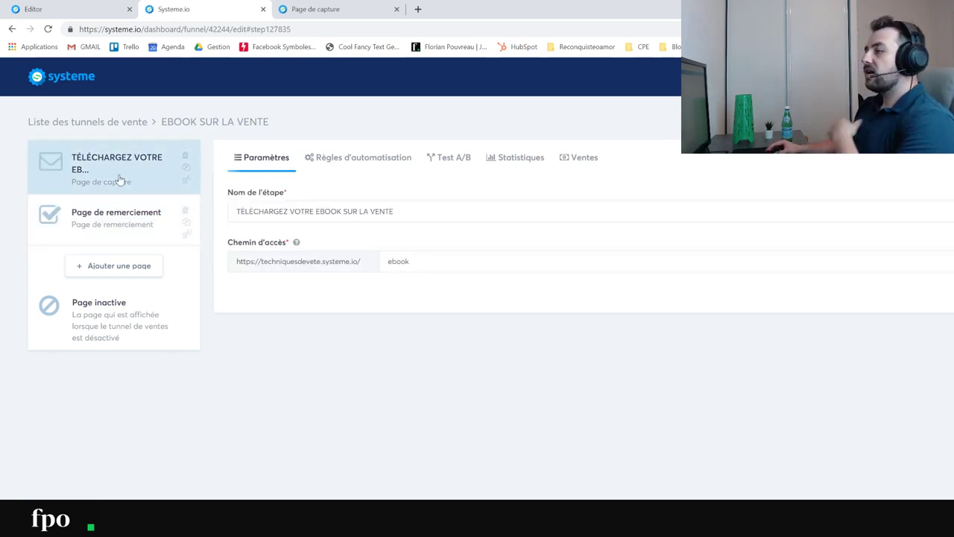
left_click(356, 158)
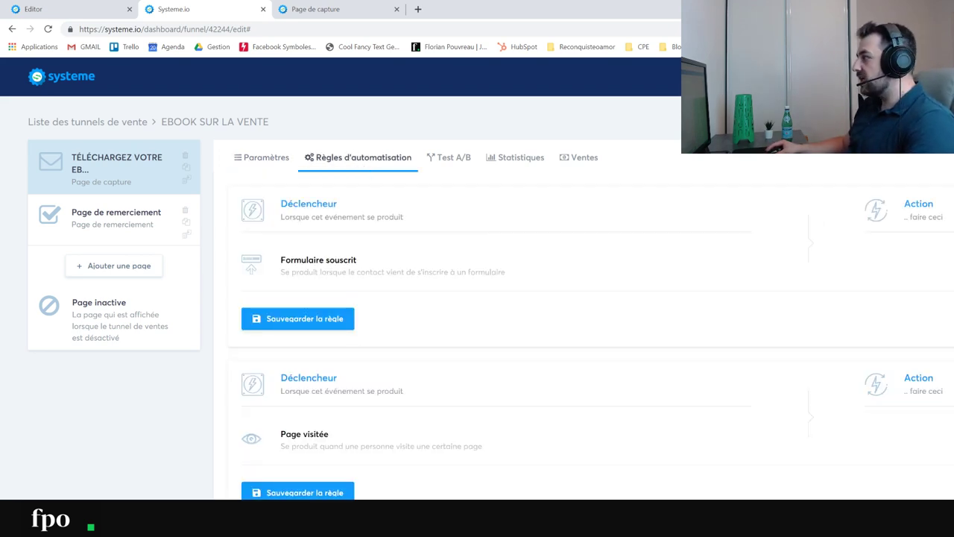
- Check the account's list of contact tags and return to the capture page's automation rules
left_click(941, 139)
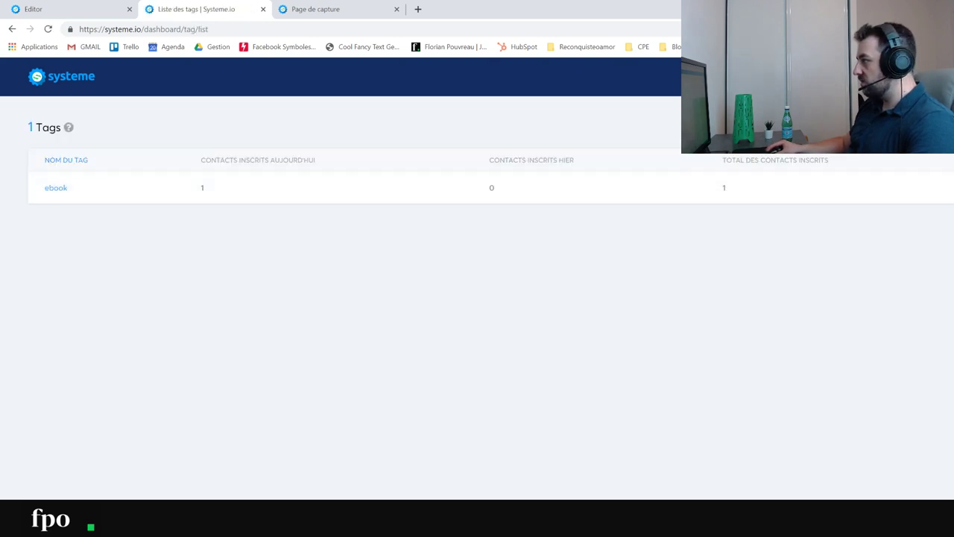
left_click(820, 77)
left_click(291, 194)
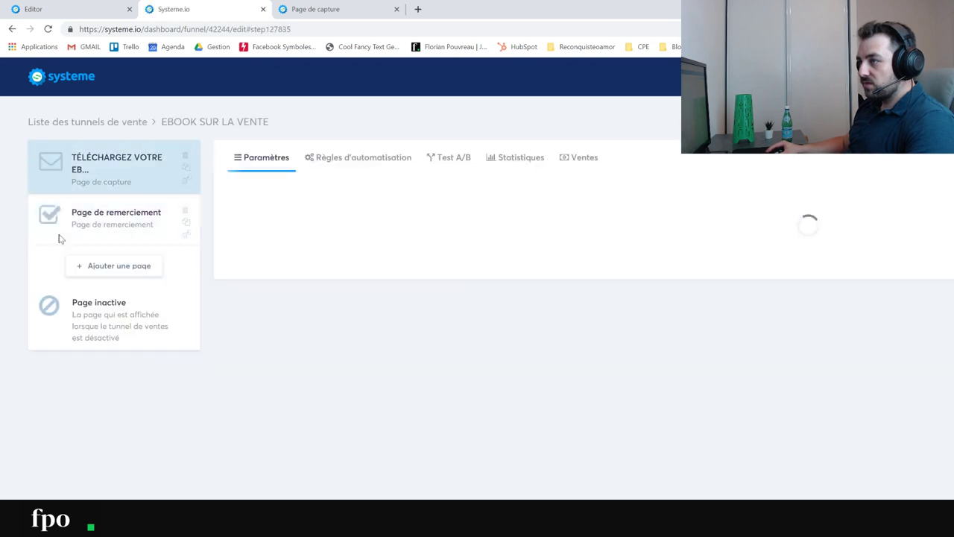
left_click(388, 159)
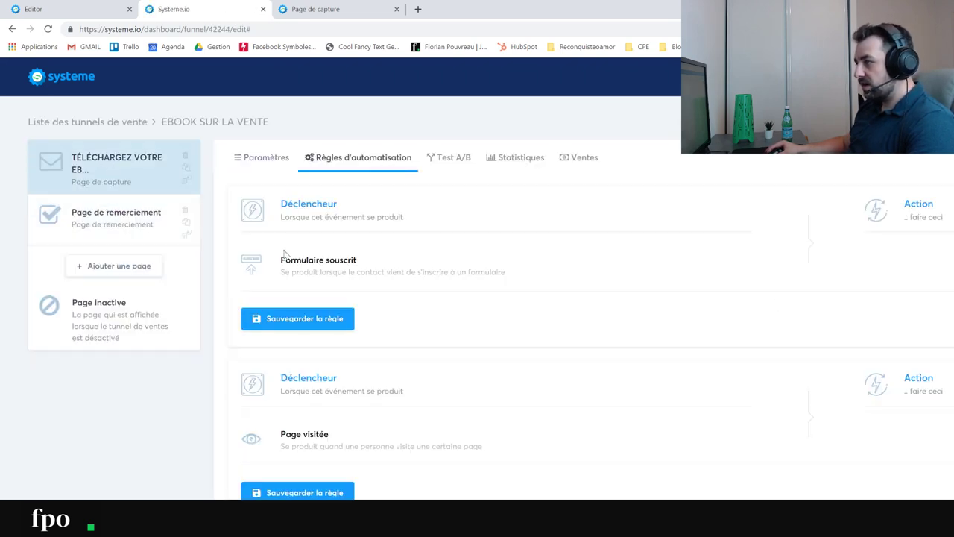
- Add an Ajouter un tag action with the ebook tag to the Formulaire souscrit rule and save the rule
left_click_drag(335, 266, 303, 266)
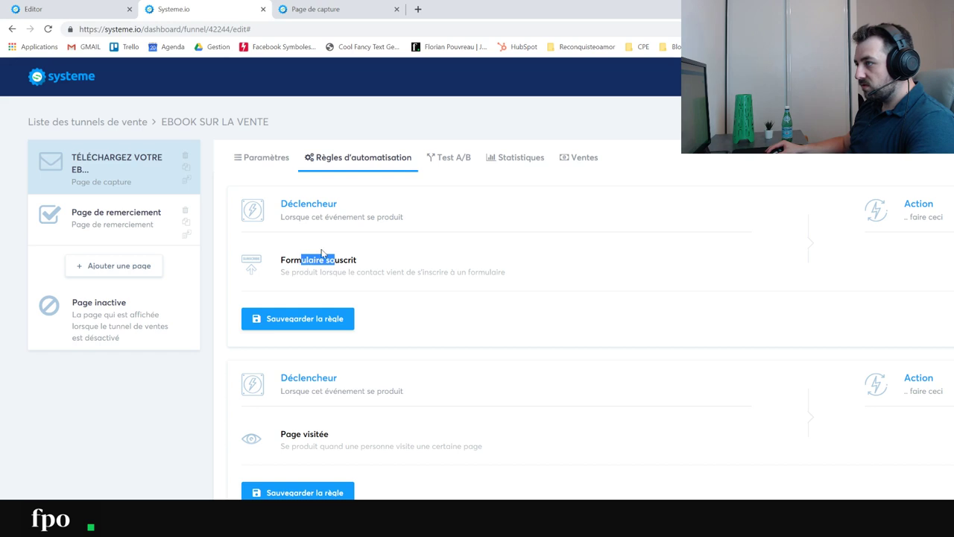
left_click(382, 266)
left_click_drag(362, 259, 281, 264)
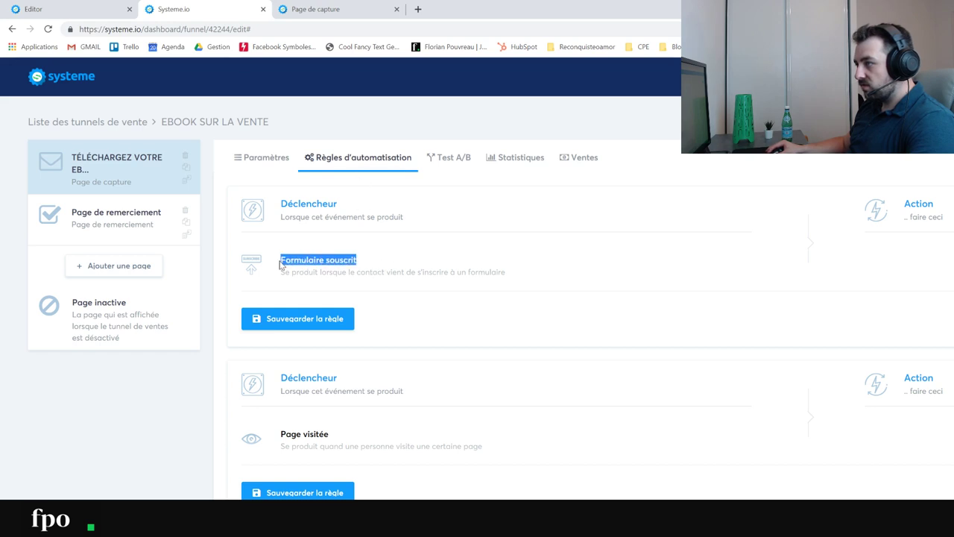
left_click(597, 247)
left_click(950, 210)
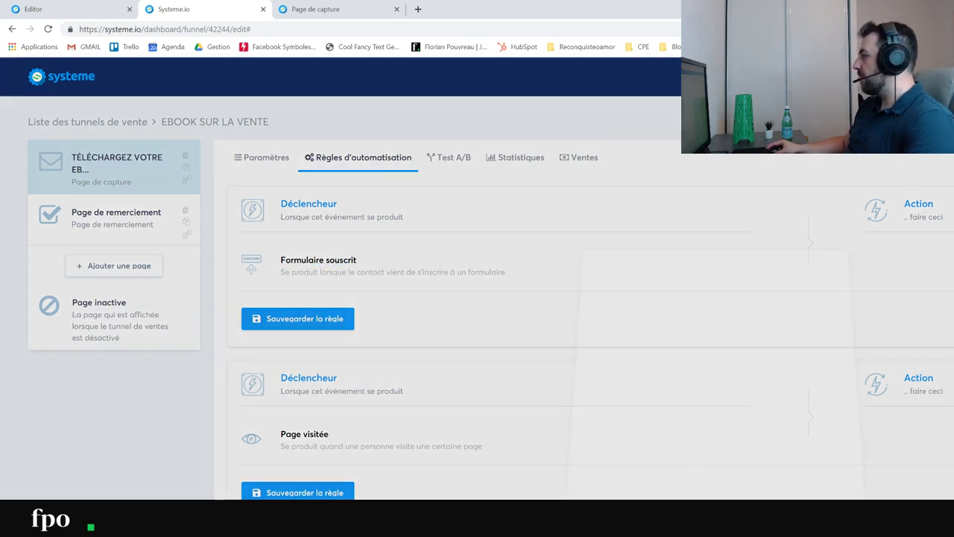
left_click(716, 401)
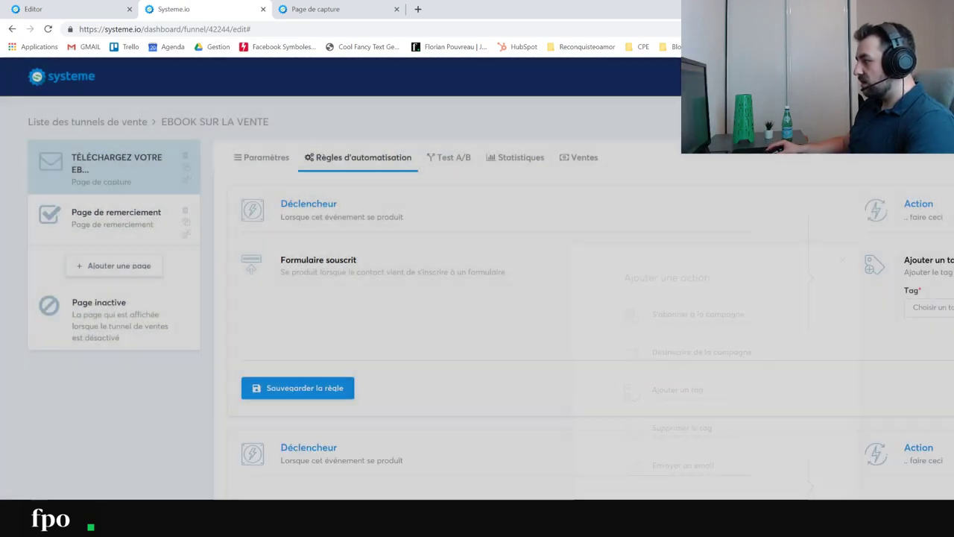
left_click(932, 307)
left_click(932, 348)
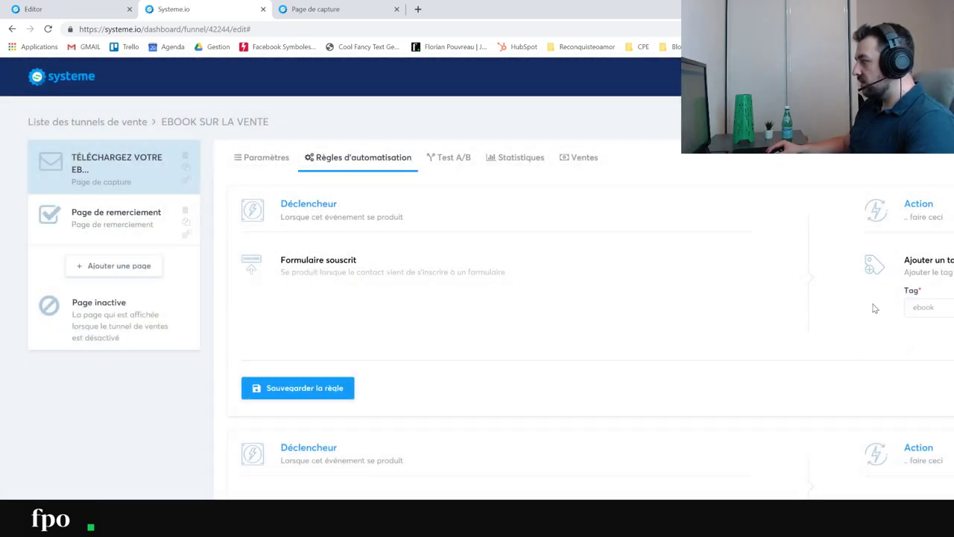
left_click(313, 396)
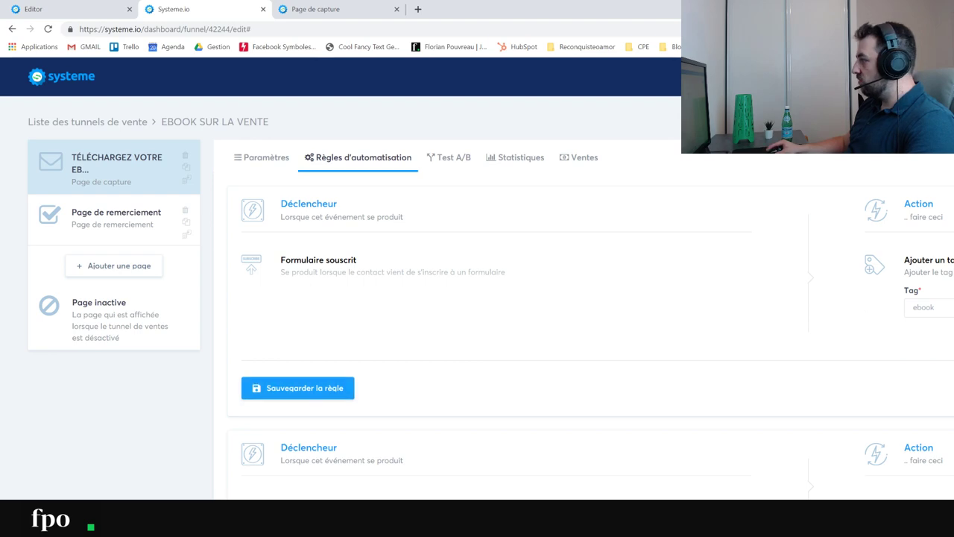
- Add an Envoyer un email action using the "Votre ebook" email to the Formulaire souscrit rule and save the rule
left_click(950, 211)
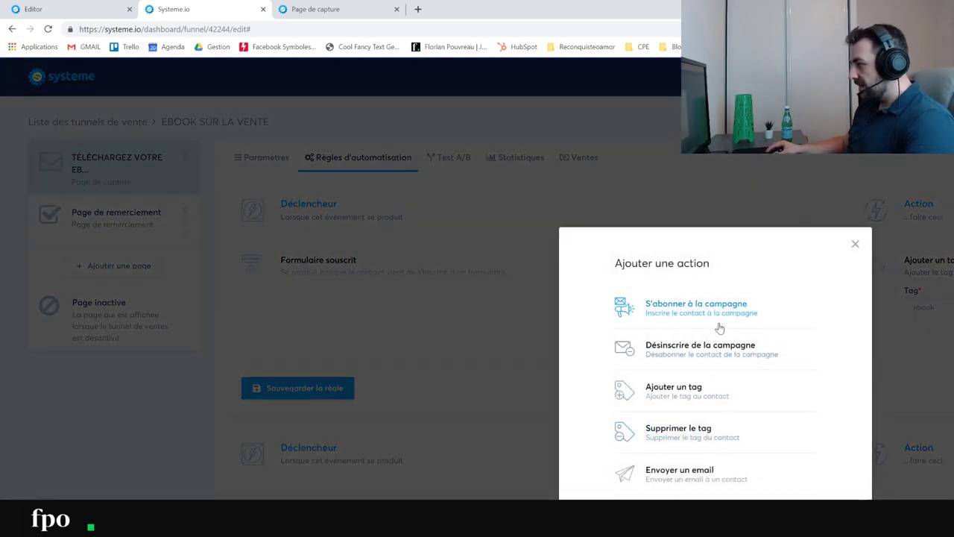
left_click(707, 481)
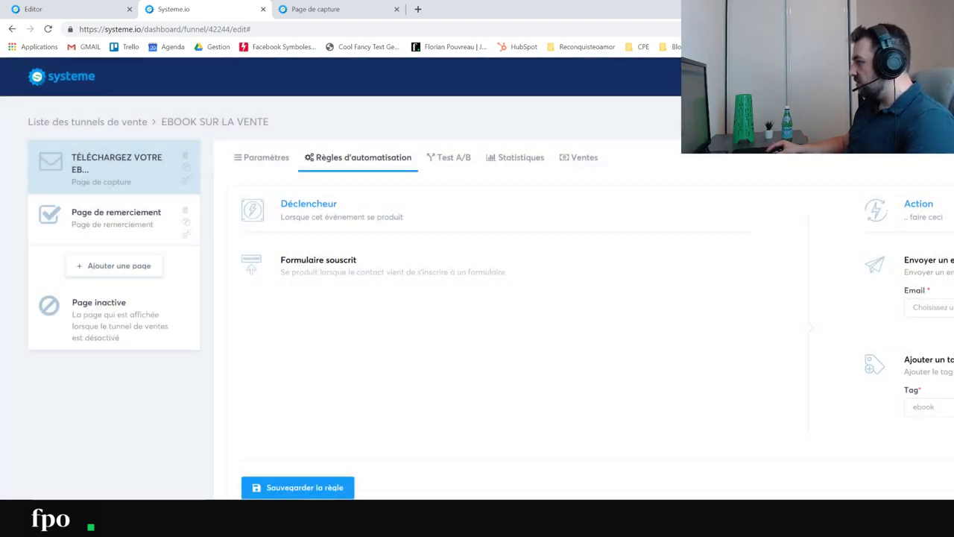
left_click(947, 307)
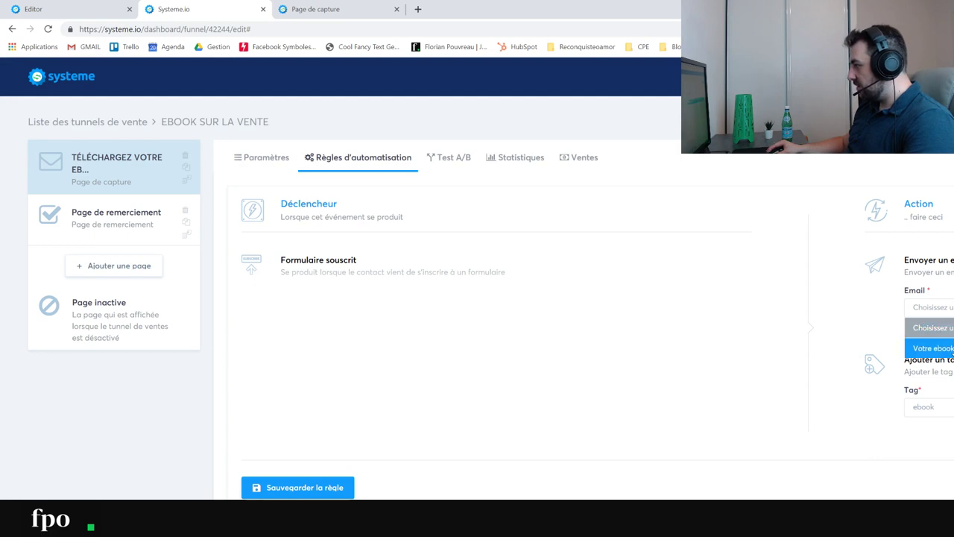
left_click(947, 349)
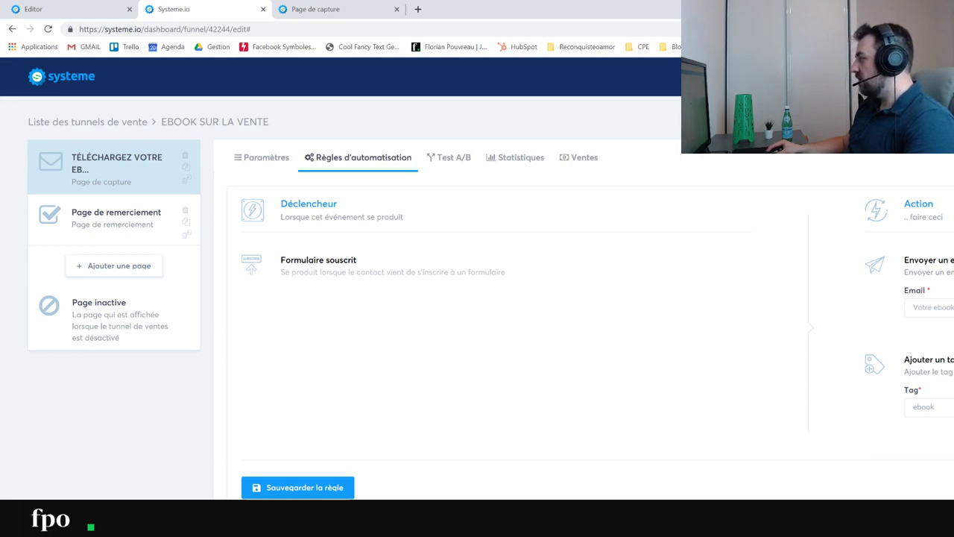
left_click(285, 491)
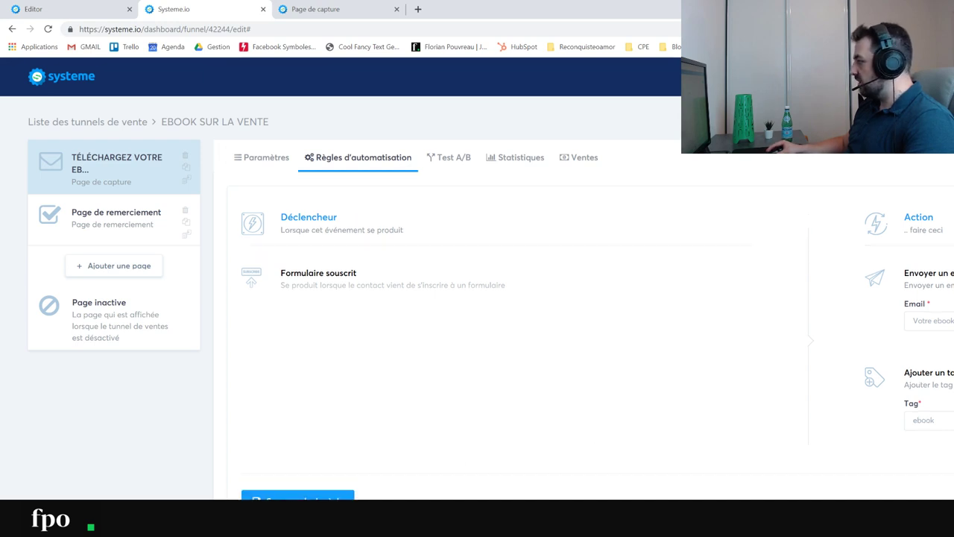
- Open the rule's ebook email for editing and attach the file agence-digital-marketing-erreur
left_click(948, 343)
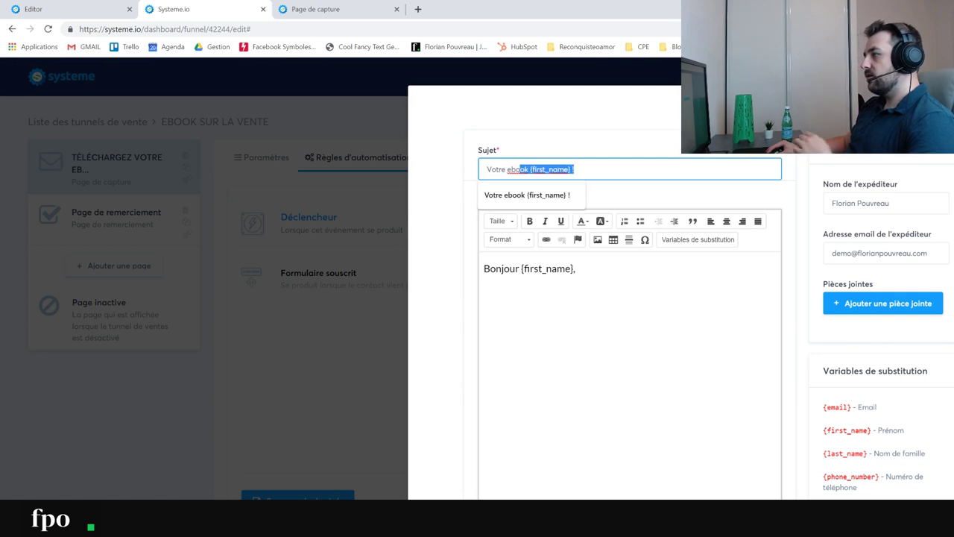
left_click(888, 304)
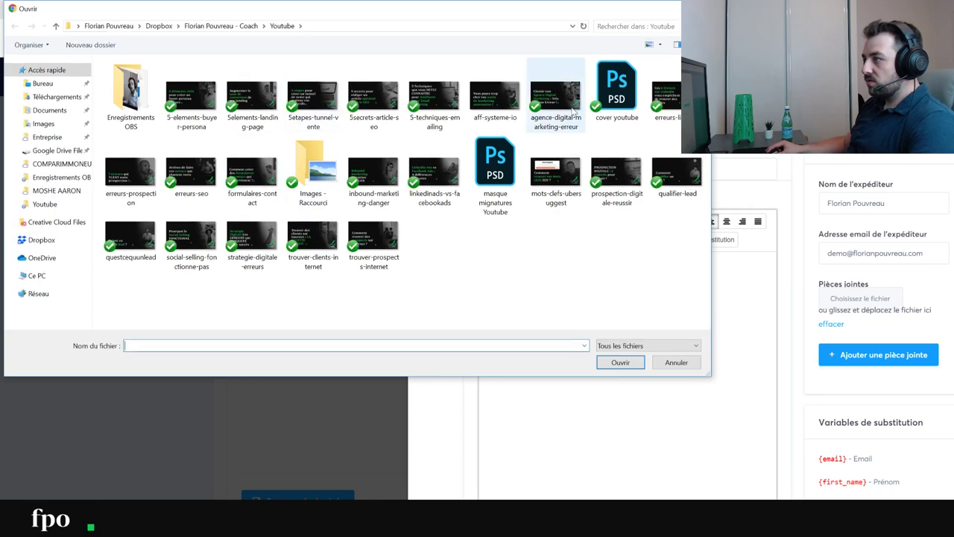
left_click(574, 110)
left_click(620, 362)
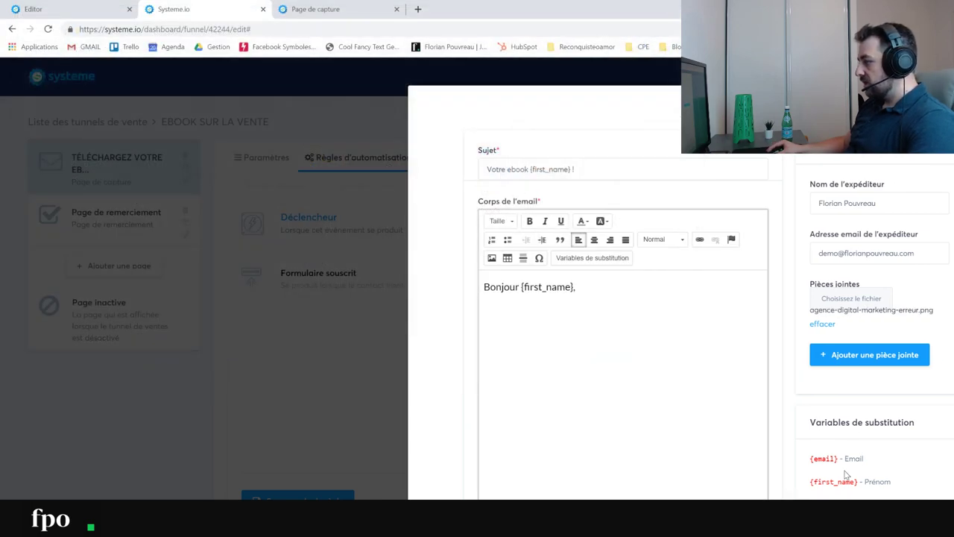
- Write "Comme convenu veillez trouver en pièce jointe votre ebook sur les meilleures techniques de vente." directly below the email's greeting, without an empty line between
left_click_drag(860, 483, 810, 489)
left_click(578, 288)
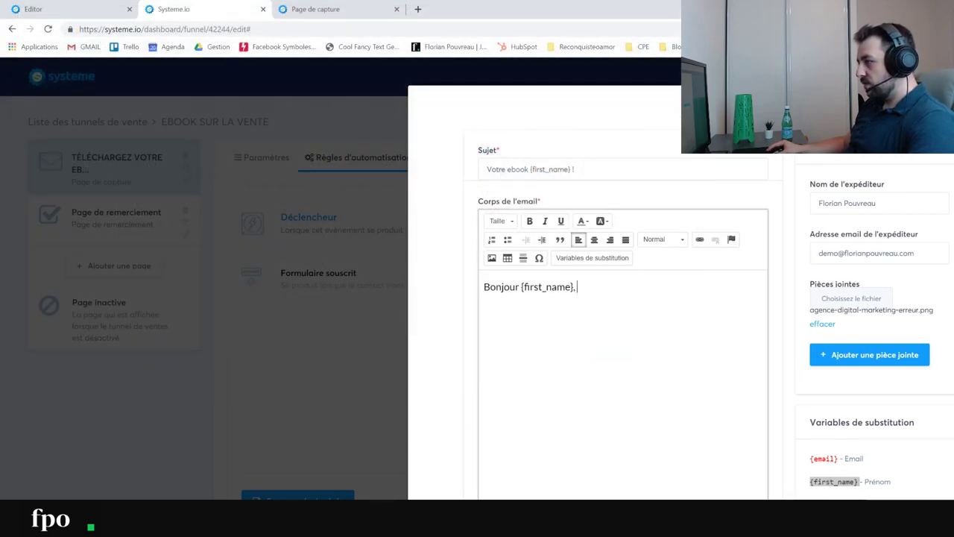
key("Return")
key("Return")
type("V")
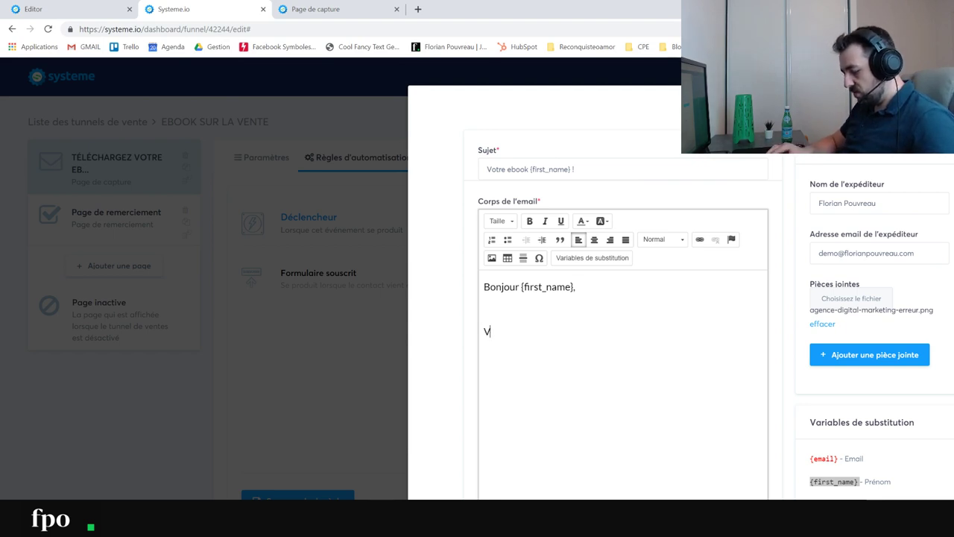
type("omme convenu")
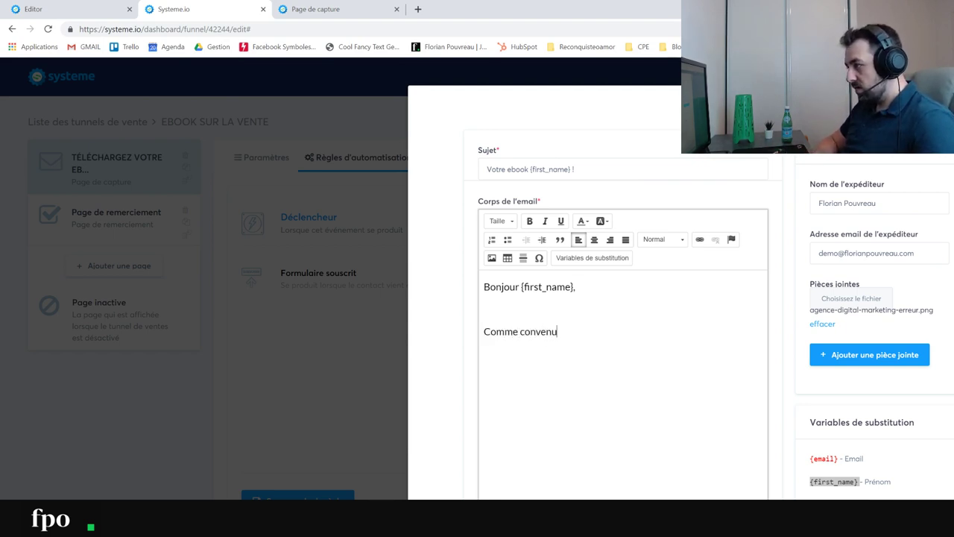
type(" veillez trouver en")
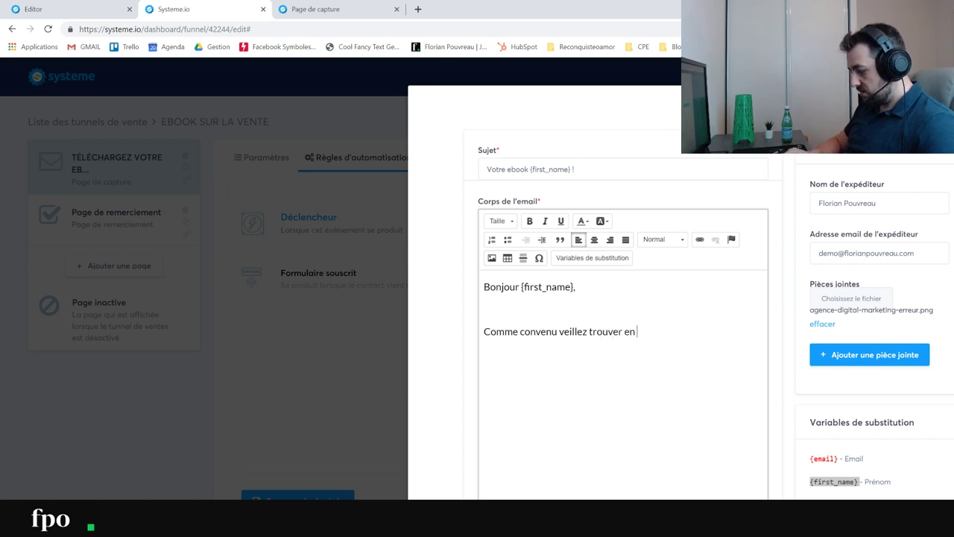
type(" j")
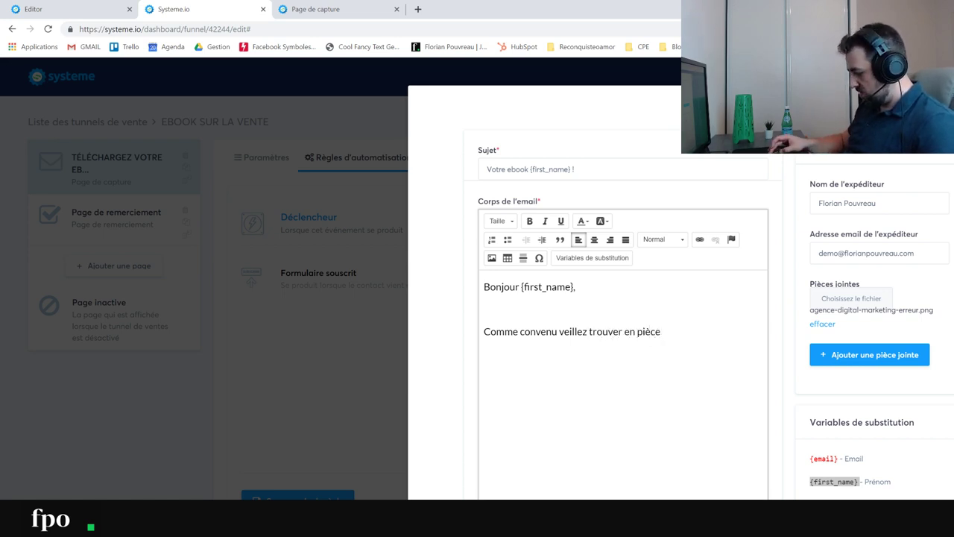
type("ointe votre ebook sur les meilleures techniqu")
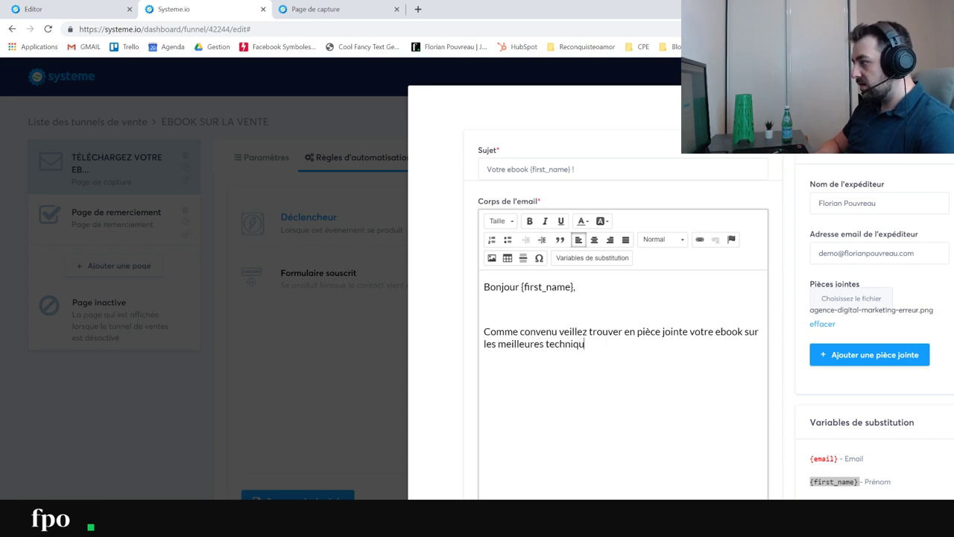
type("vente.")
key("Return")
key("Return")
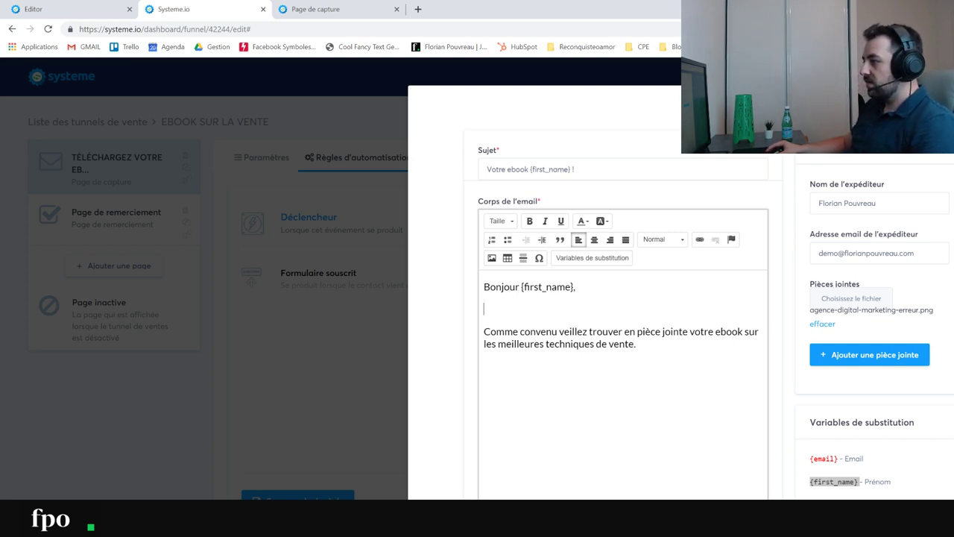
key("BackSpace")
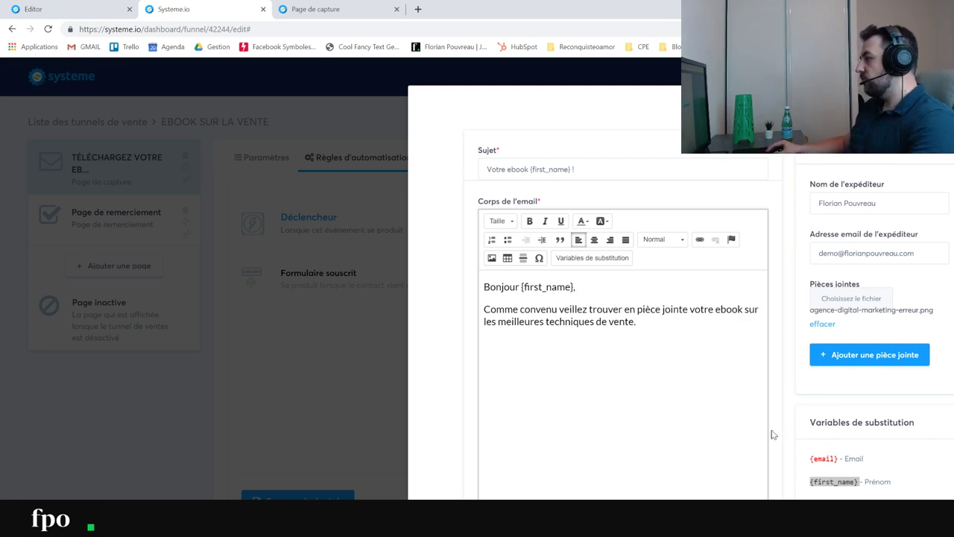
key("ctrl+a")
key("Right")
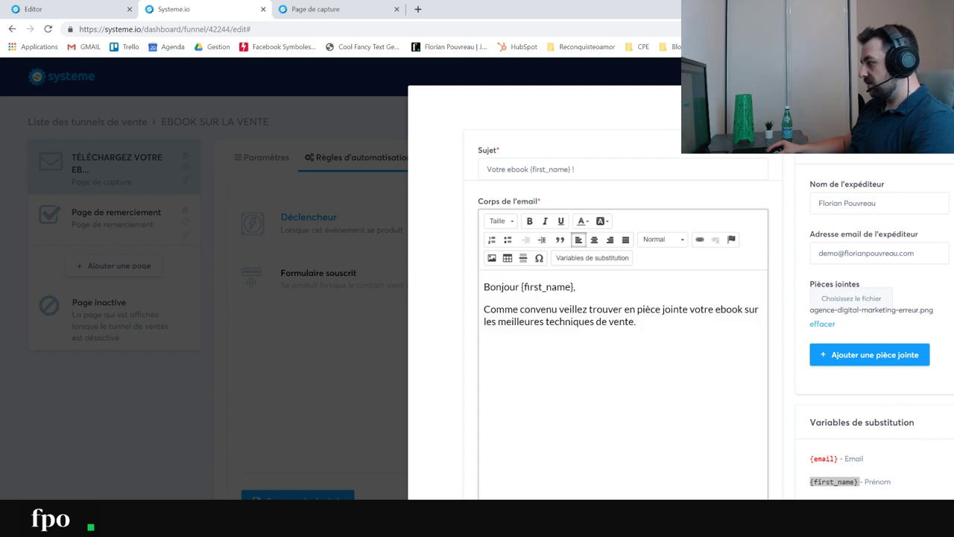
- Examine the first_name placeholder in the greeting and the substitution variables, and close the email editor
double_click(539, 286)
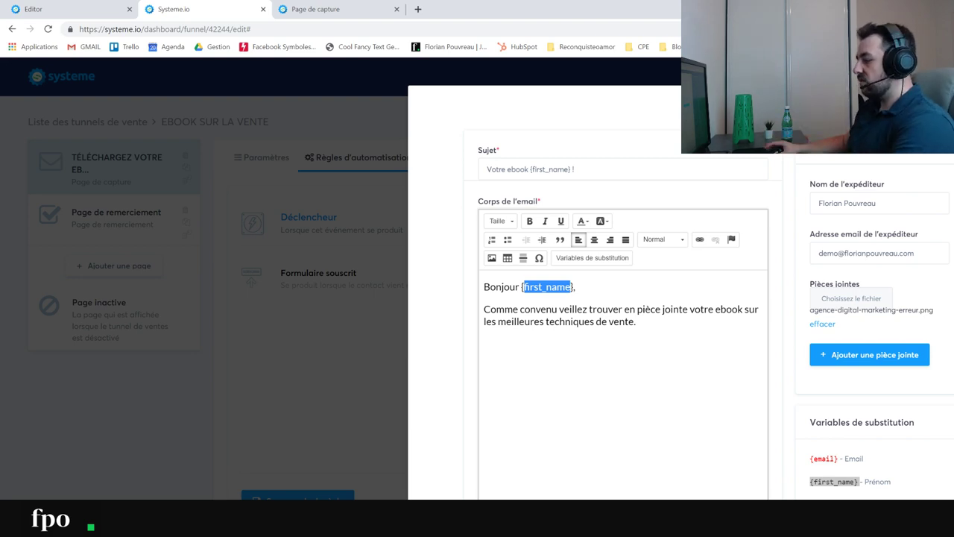
scroll(671, 298, "down", 1)
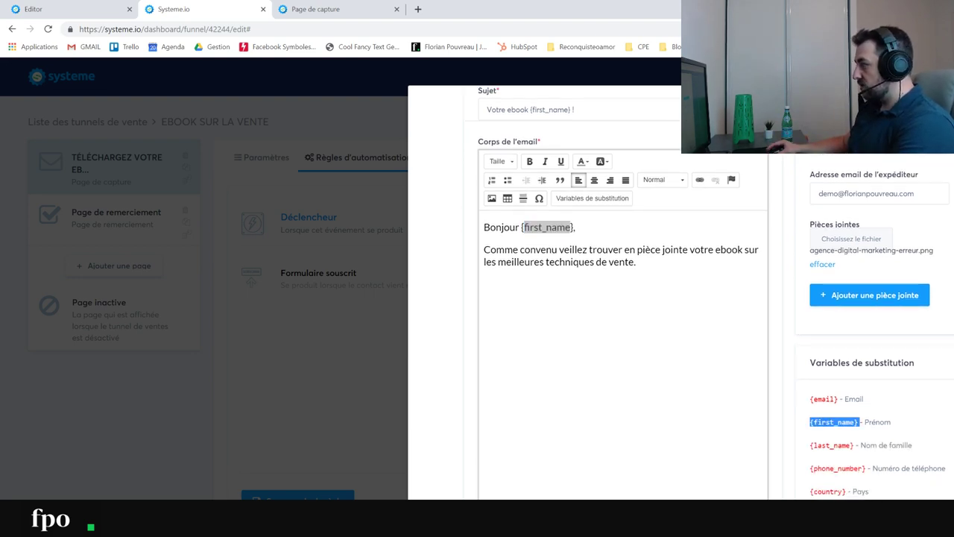
left_click(373, 280)
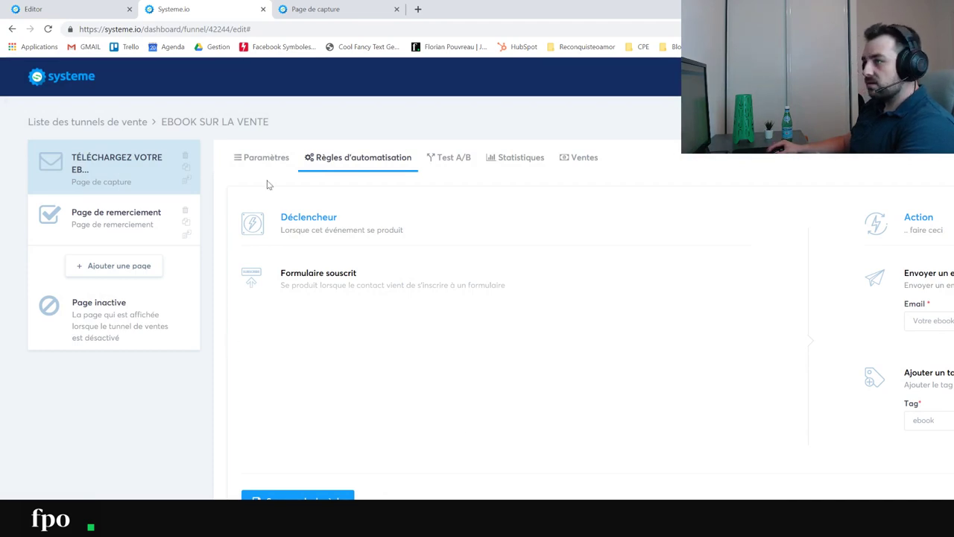
- Open the published ebook capture page from its settings, look over its content and select its web address
left_click(263, 157)
left_click(943, 155)
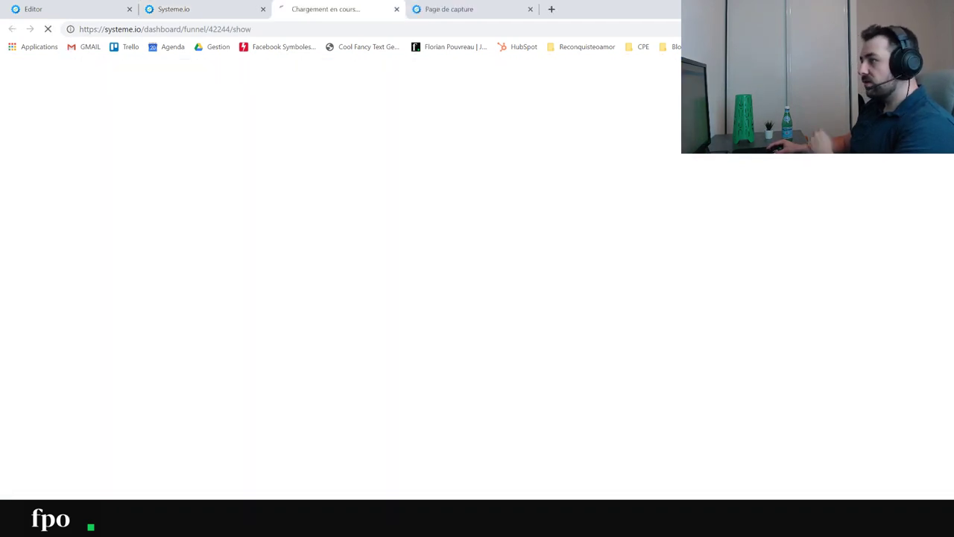
scroll(525, 316, "down", 1)
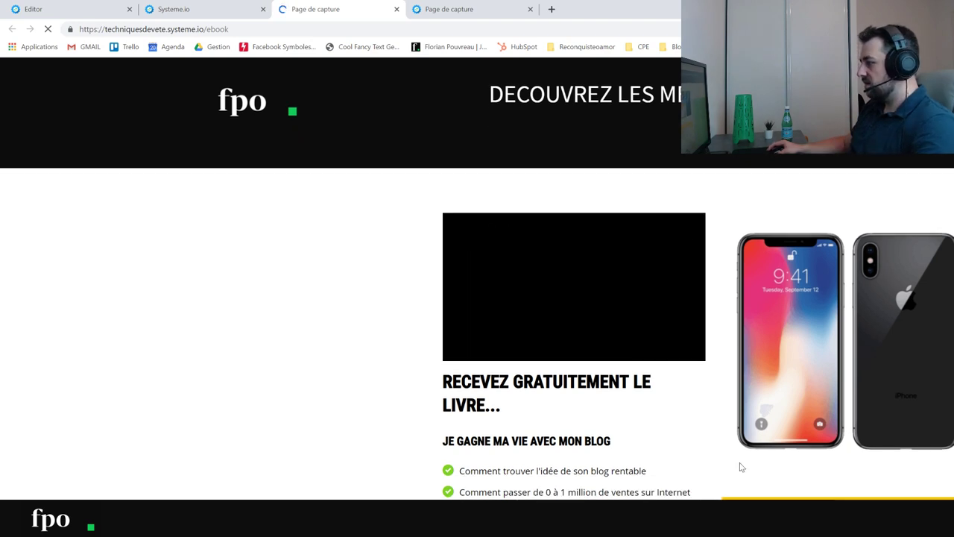
left_click_drag(493, 470, 522, 515)
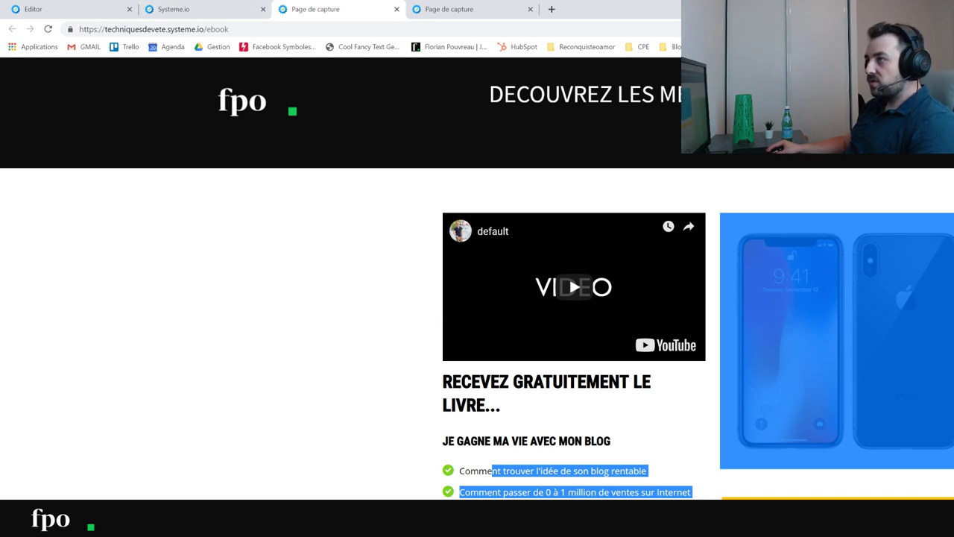
key("ctrl+l")
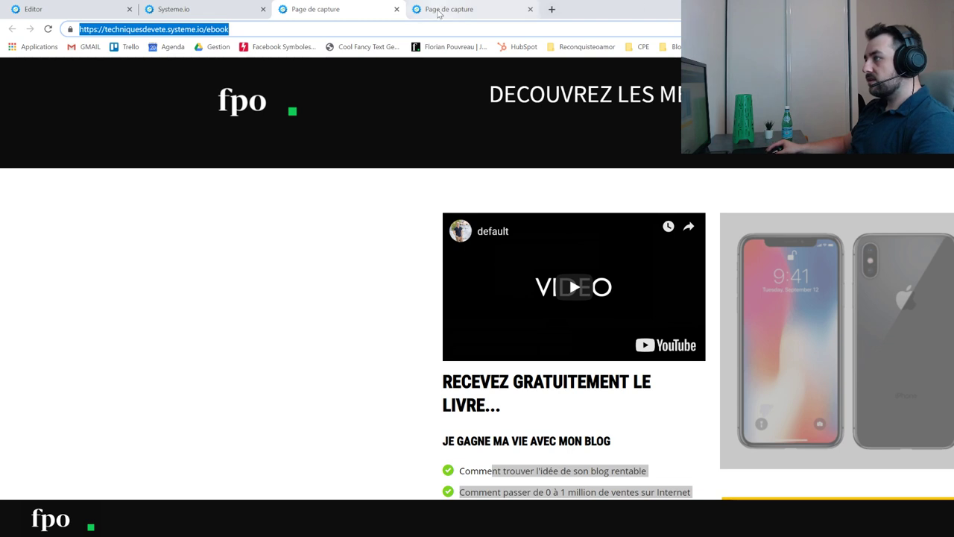
- Close both capture page previews and start a new page in the ebook funnel named PAGE DE VENTE
left_click(397, 10)
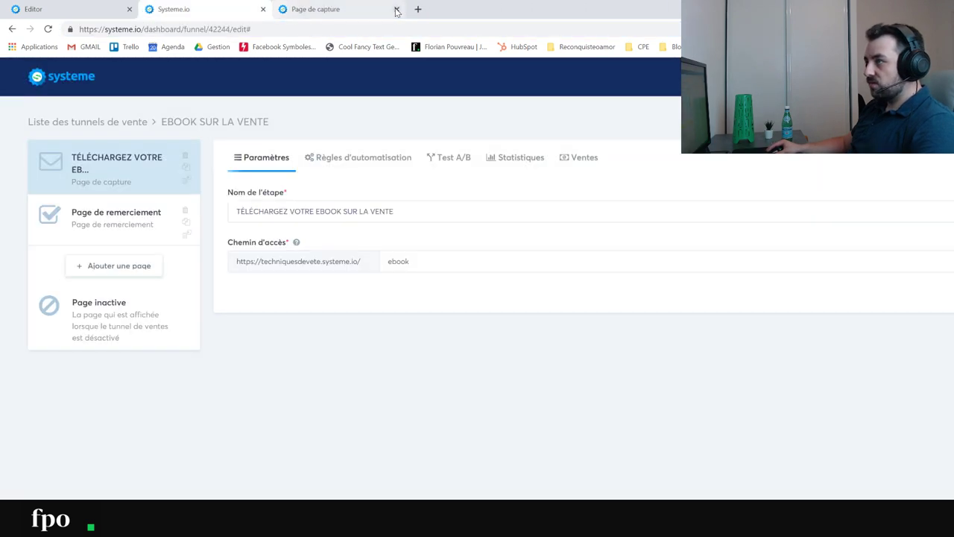
left_click(397, 10)
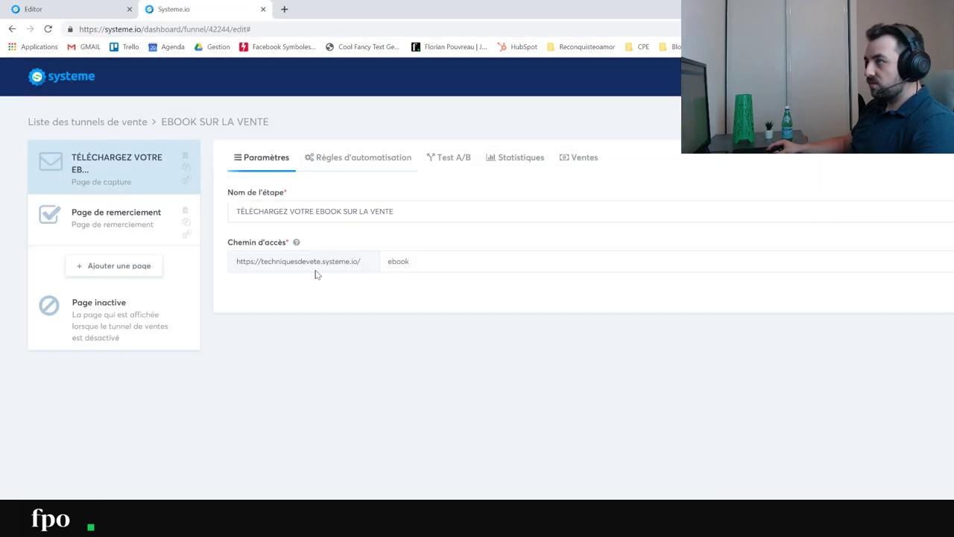
left_click(119, 267)
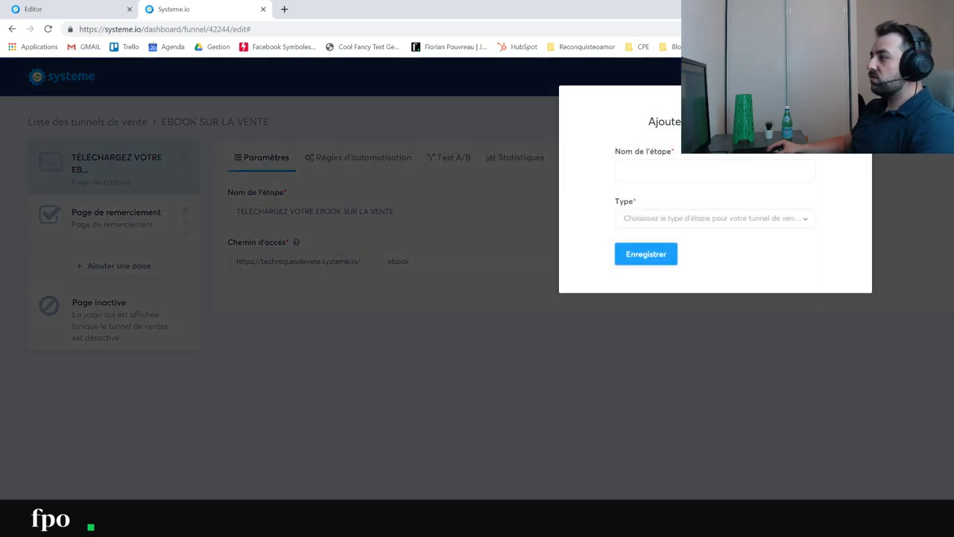
type("PAGE")
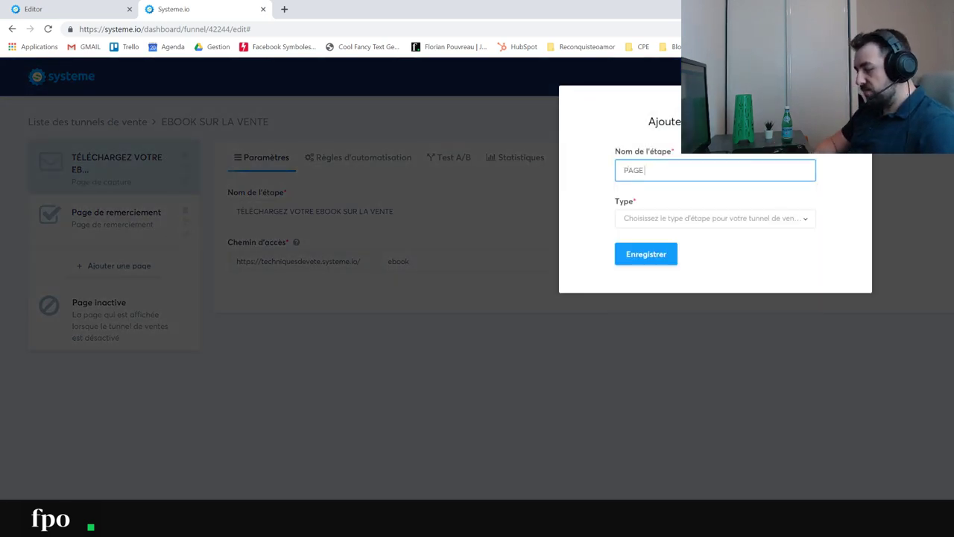
type(" DE VE?NT")
key("BackSpace")
key("BackSpace")
key("BackSpace")
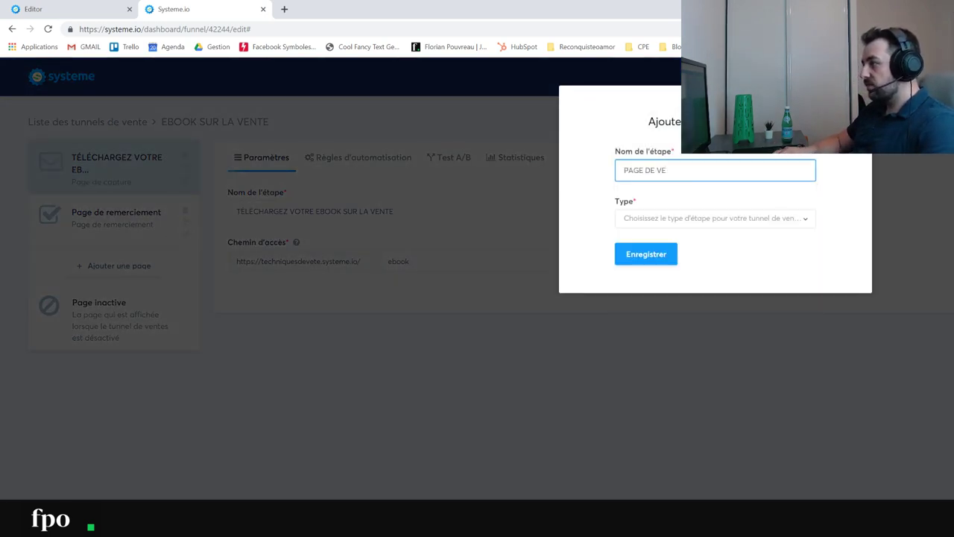
type("NTE")
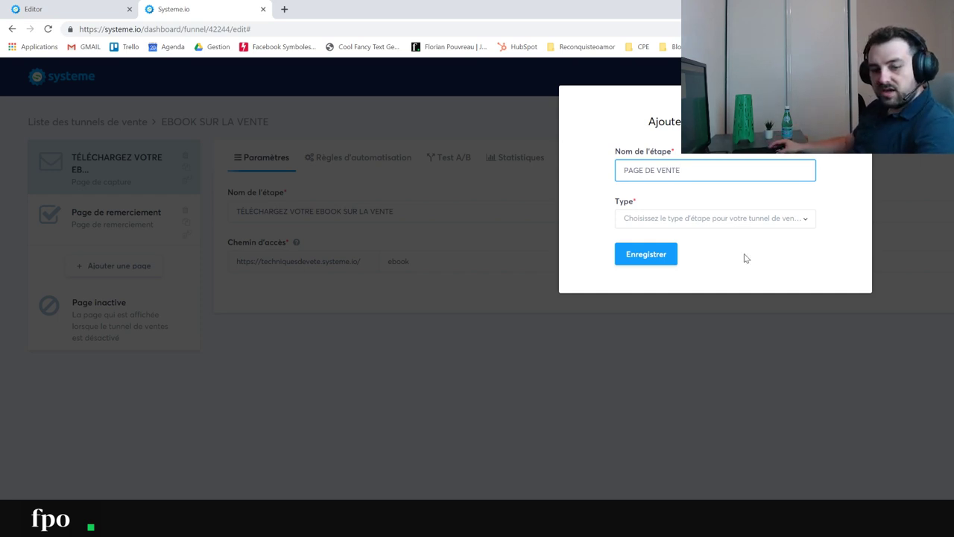
- Set the new funnel page's type to Page de paiement and save it
left_click(675, 225)
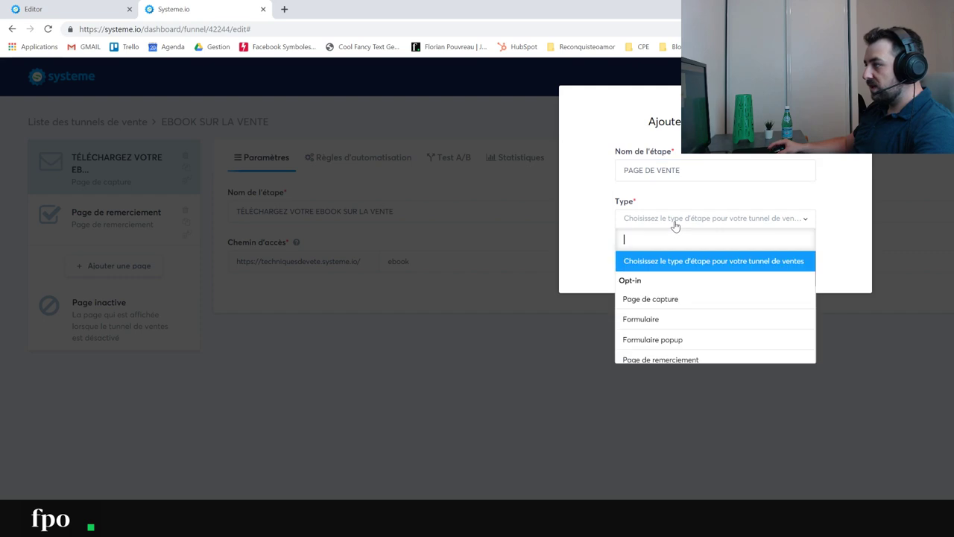
scroll(662, 310, "down", 1)
scroll(661, 310, "down", 1)
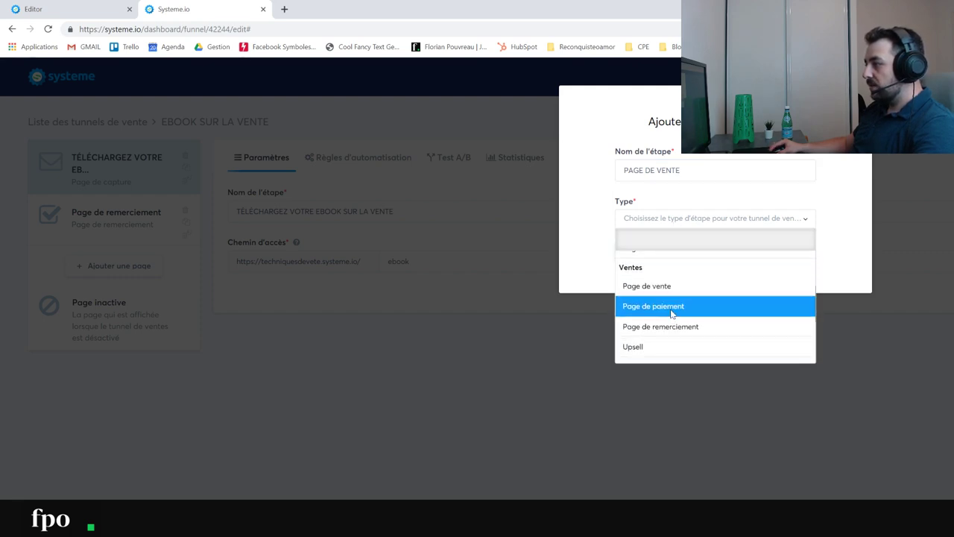
left_click(671, 311)
left_click(656, 253)
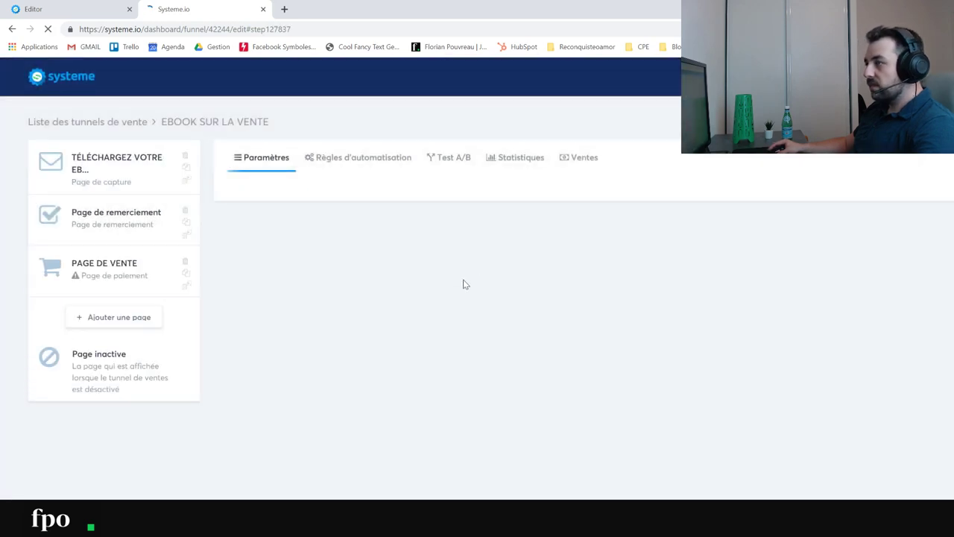
- Apply the Bleu clair template to the payment page, look over its order form, and return to the page's settings
mouse_move(377, 246)
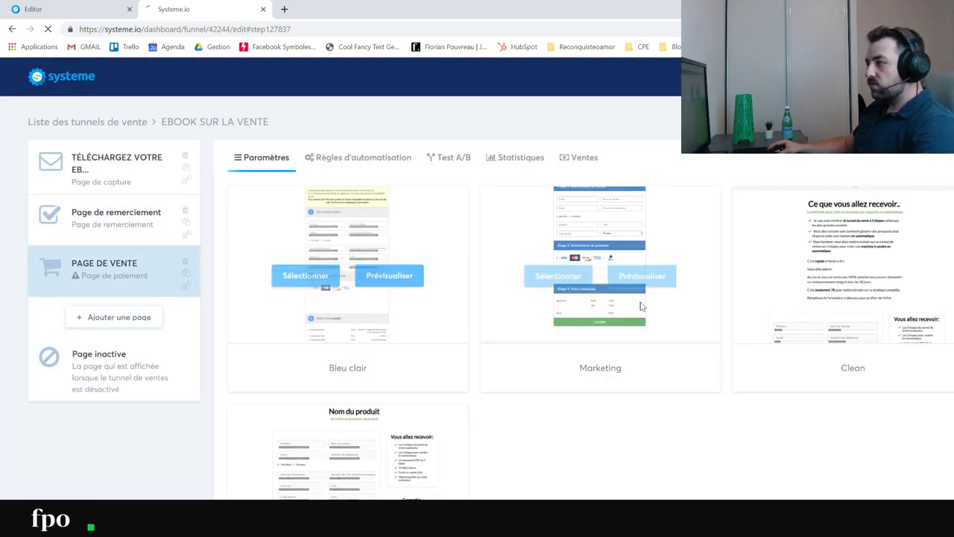
left_click(558, 265)
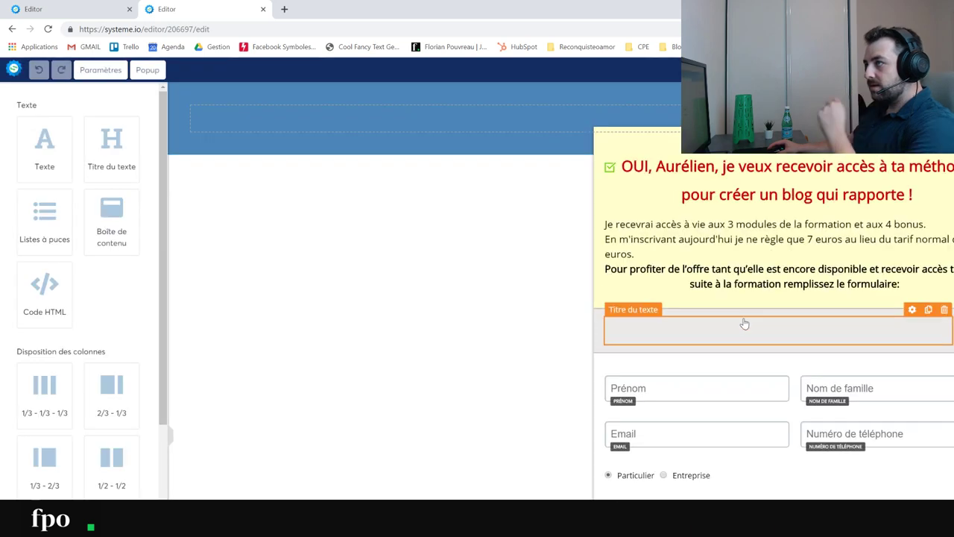
scroll(782, 454, "down", 4)
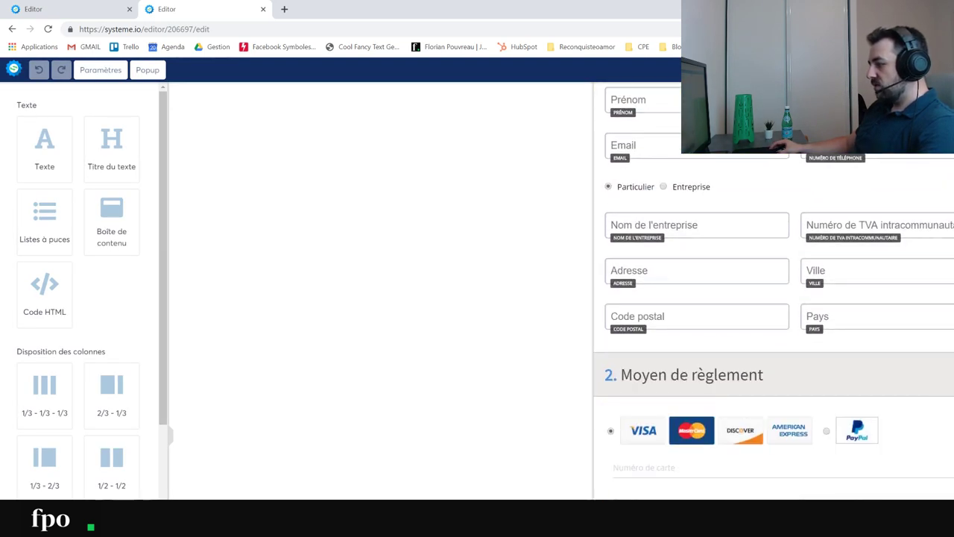
scroll(390, 390, "up", 4)
left_click(33, 9)
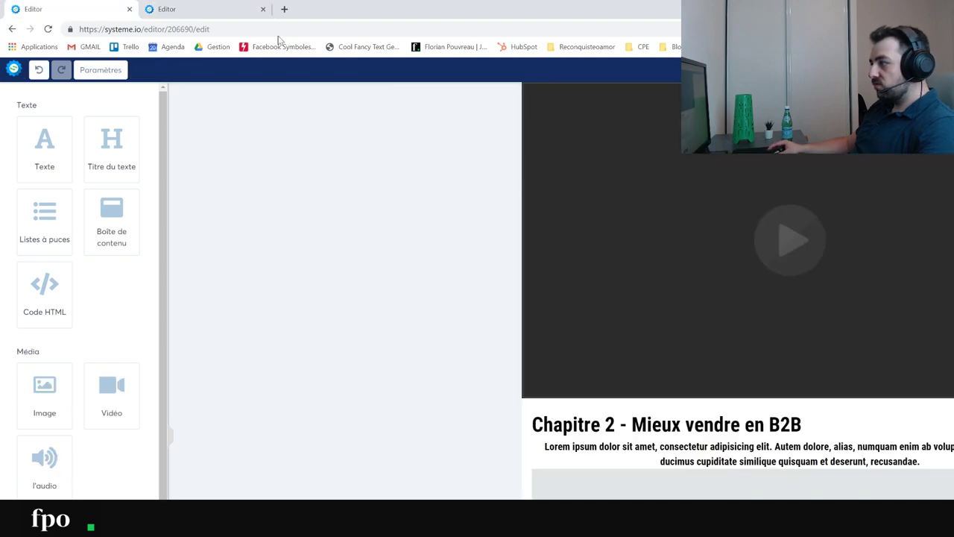
left_click(179, 9)
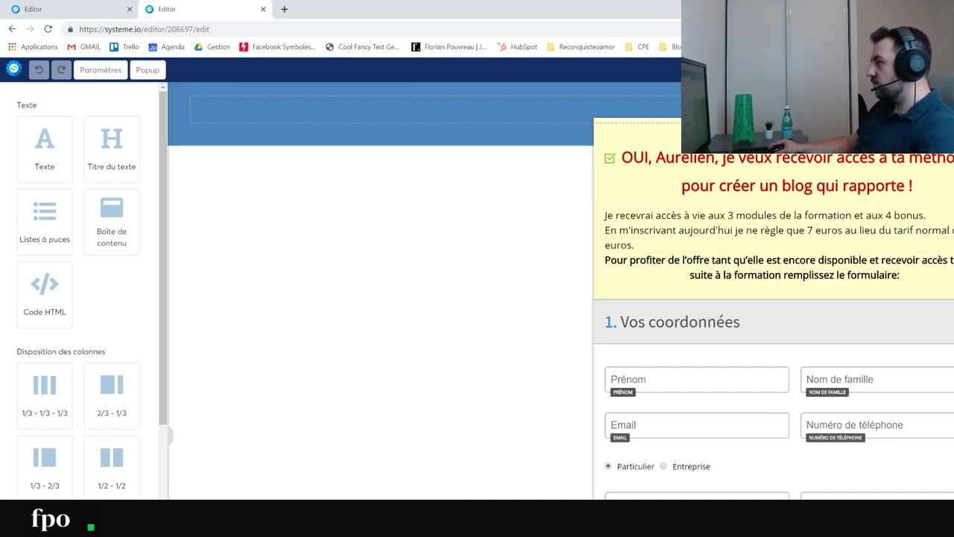
left_click(14, 68)
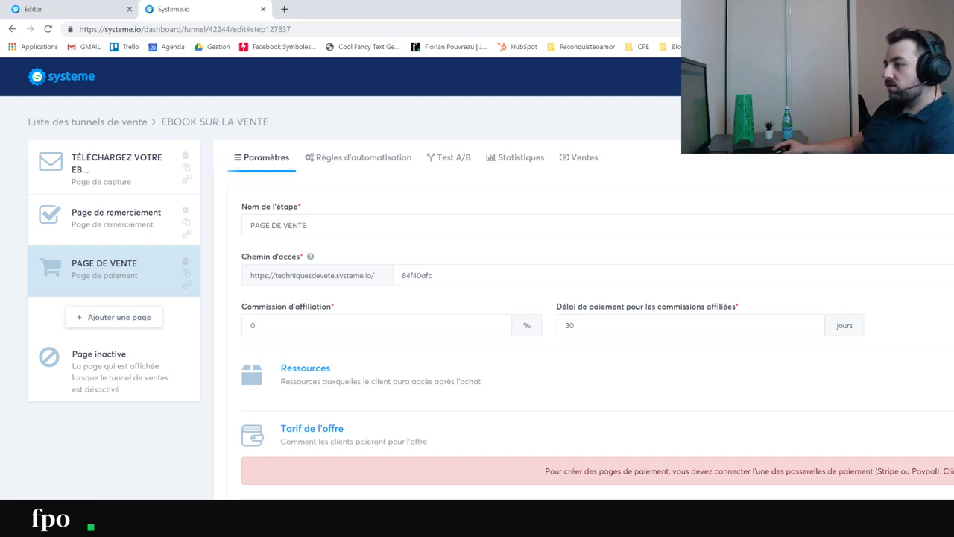
- Examine the payment page's Tarif de l'offre section and open the payment gateway settings linked from it
double_click(334, 429)
left_click(360, 437)
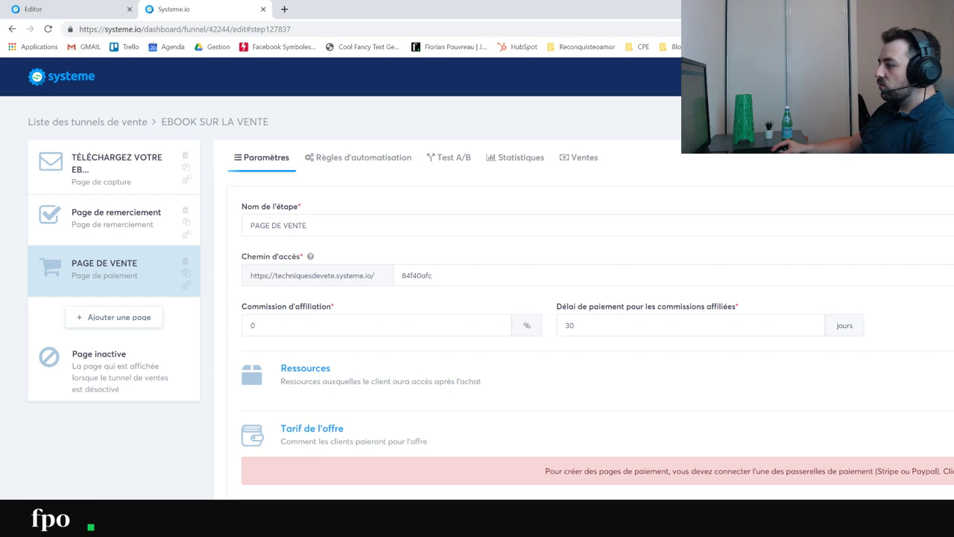
left_click(914, 470)
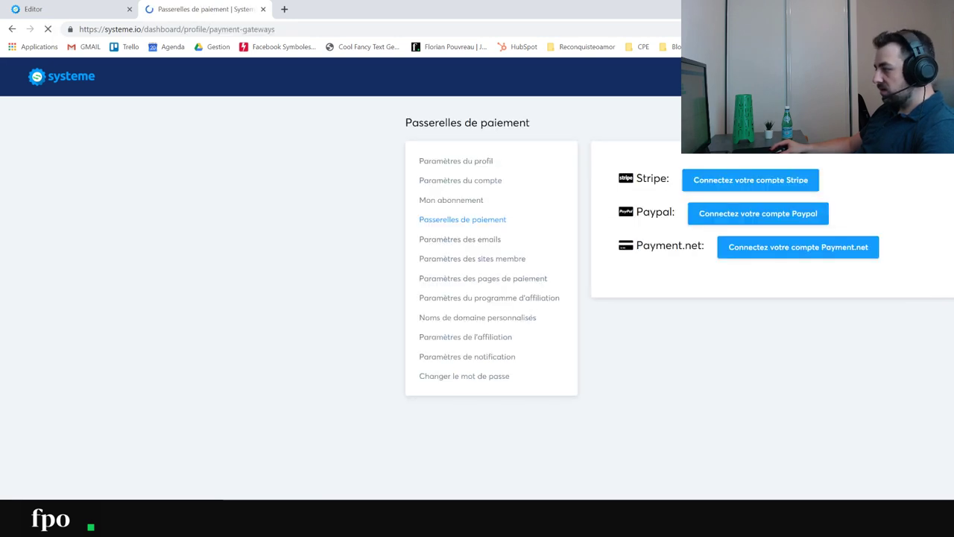
- Create a new sales funnel of type Webinaire named WEBINAR
left_click(54, 80)
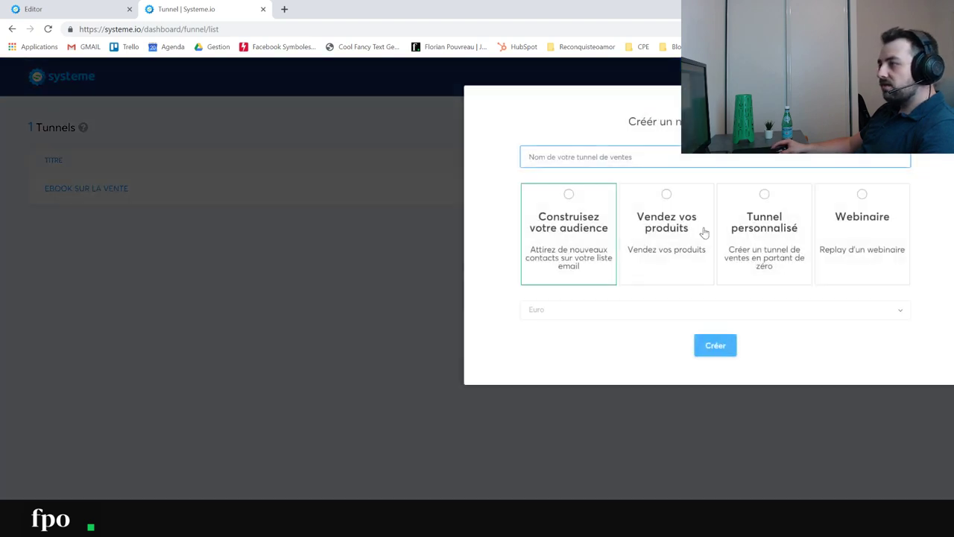
left_click(859, 227)
left_click(649, 157)
type("W")
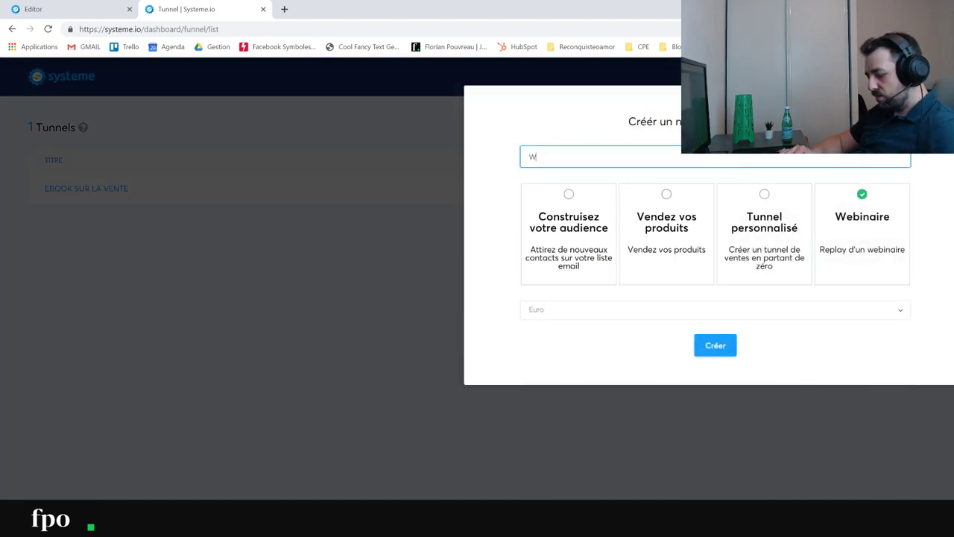
type("EBINAR")
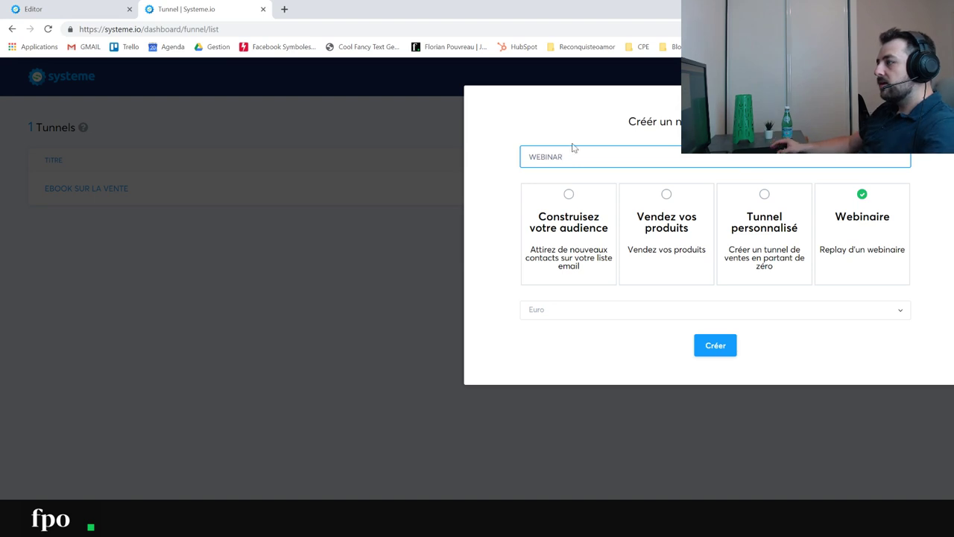
left_click(721, 358)
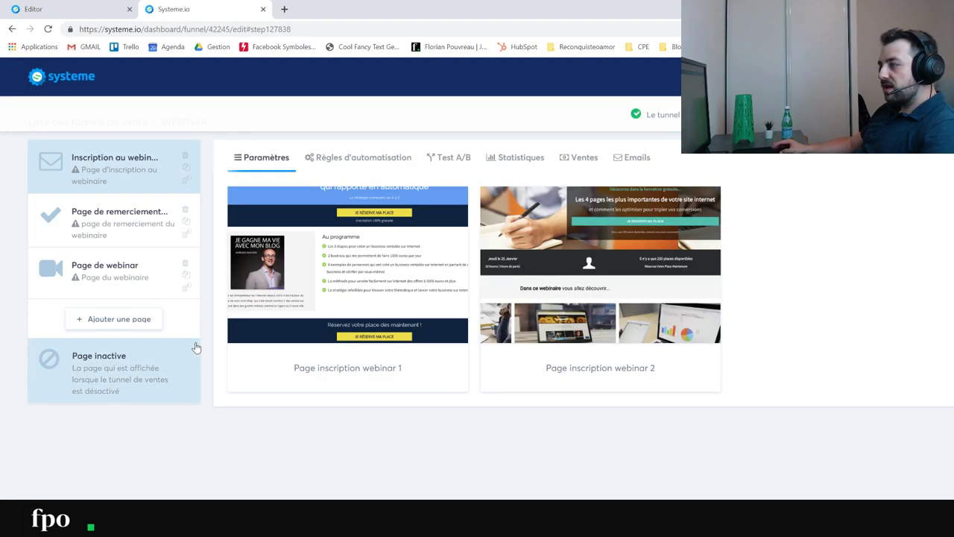
- Apply the Page inscription webinar 1 template to the webinar registration page and return to the funnel
mouse_move(335, 301)
left_click(317, 270)
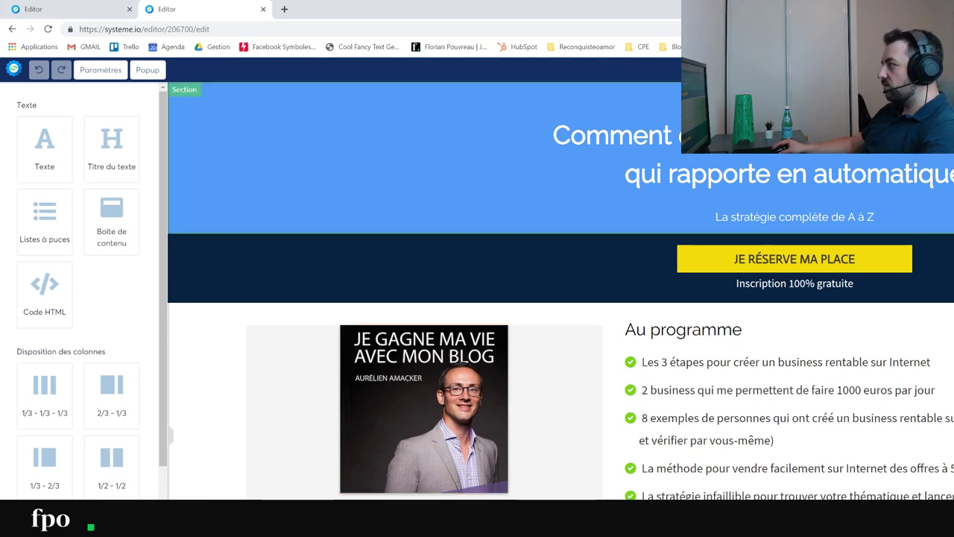
key("alt+Left")
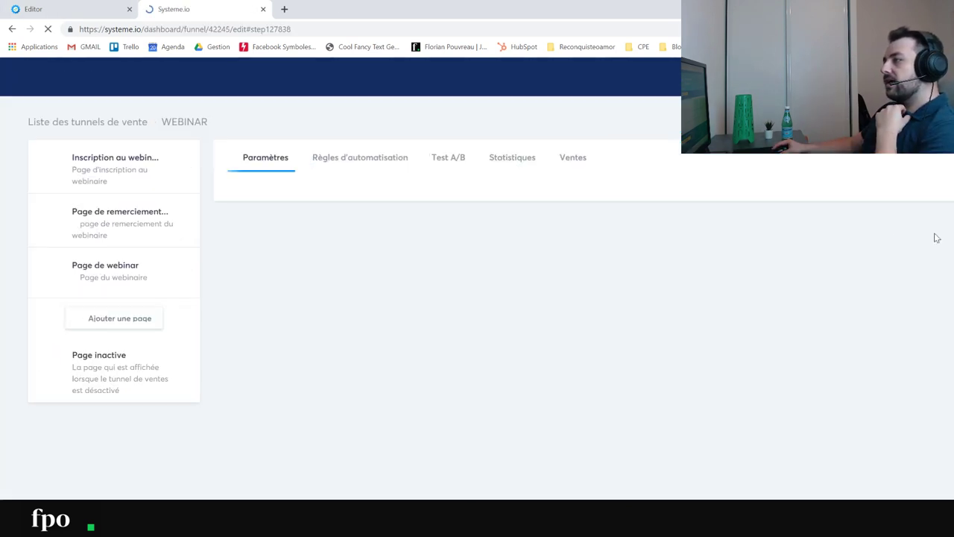
- Apply the Page de remerciement webinar template to the thank-you page, look over its content, and leave the editor
left_click(118, 215)
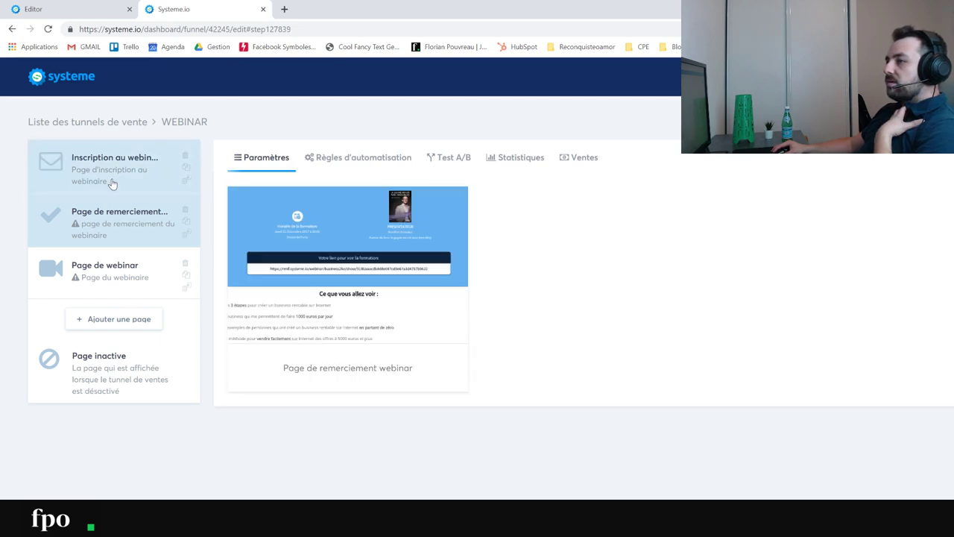
mouse_move(338, 294)
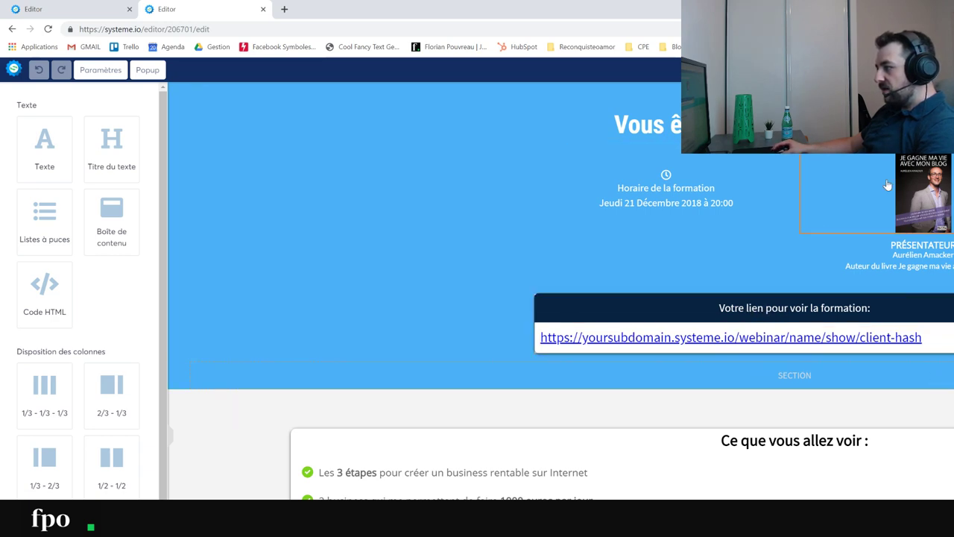
scroll(761, 396, "down", 4)
scroll(721, 436, "down", 7)
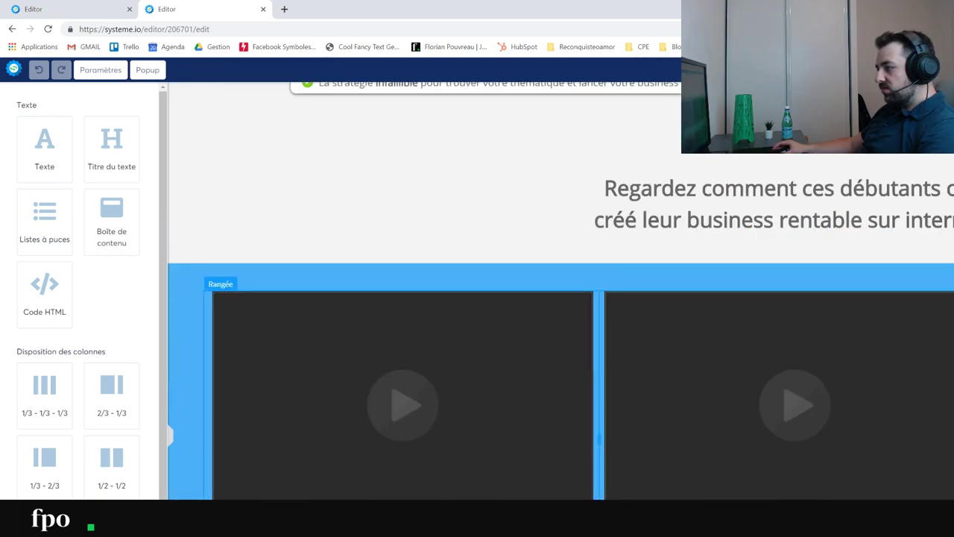
scroll(677, 372, "down", 3)
scroll(583, 293, "down", 3)
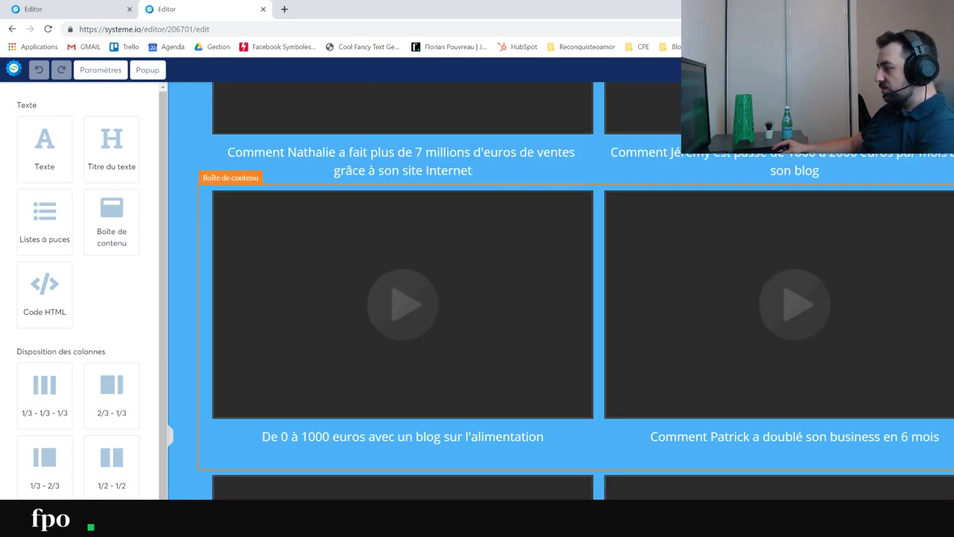
left_click(935, 69)
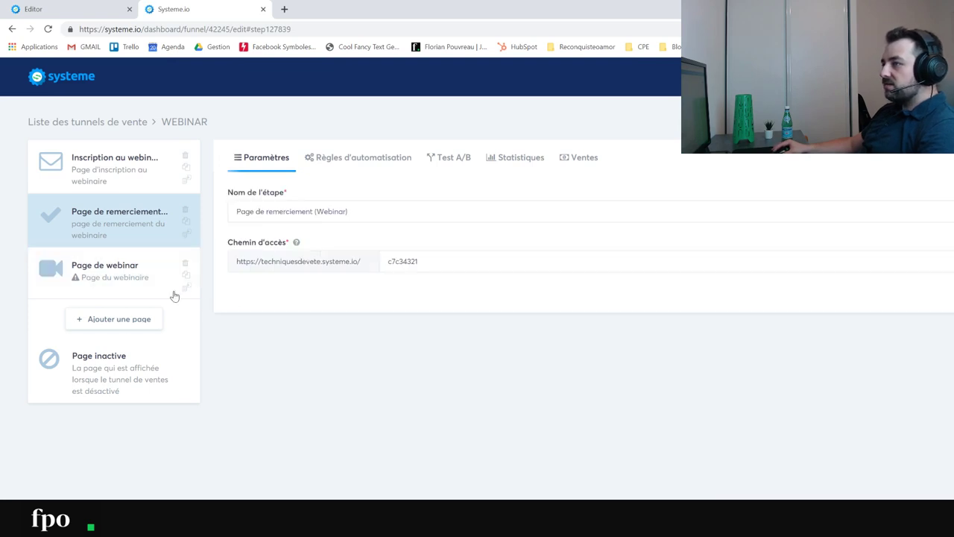
- Apply the Page du webinaire template to the webinar page, inspect its call-to-action button's settings, and leave the editor
left_click(149, 287)
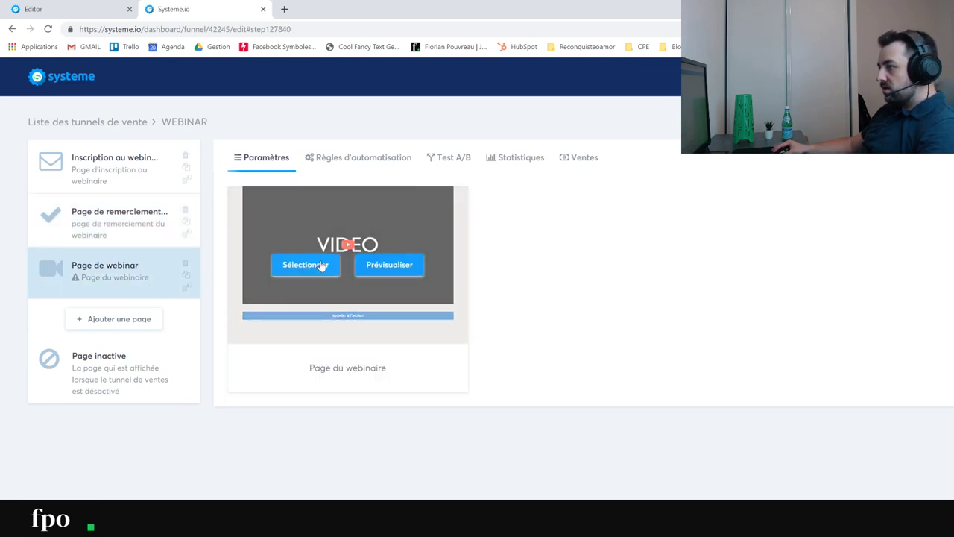
left_click(321, 269)
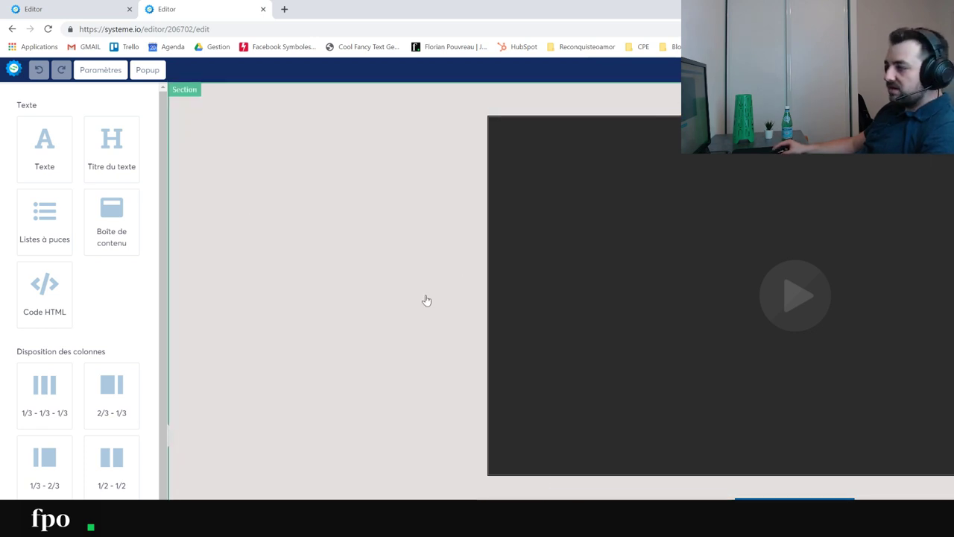
left_click(795, 511)
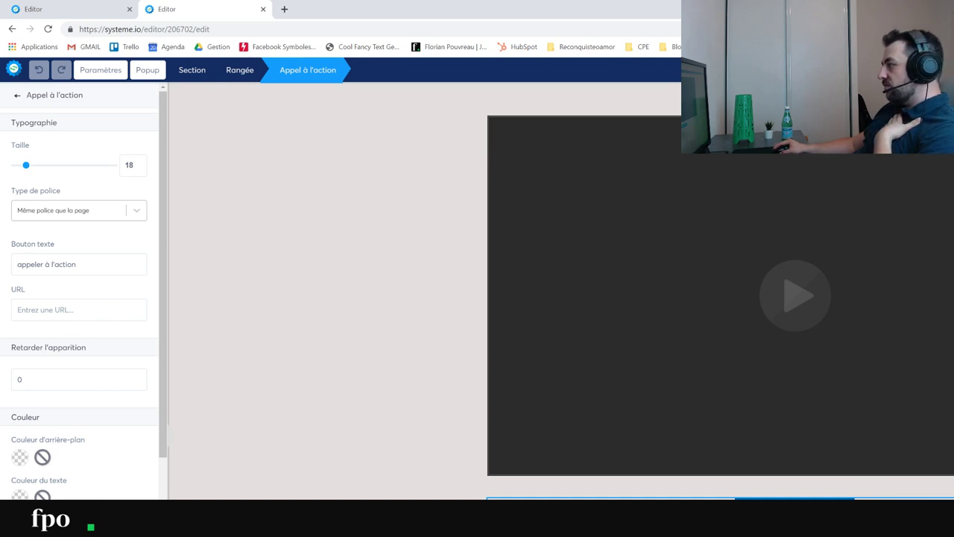
left_click(13, 70)
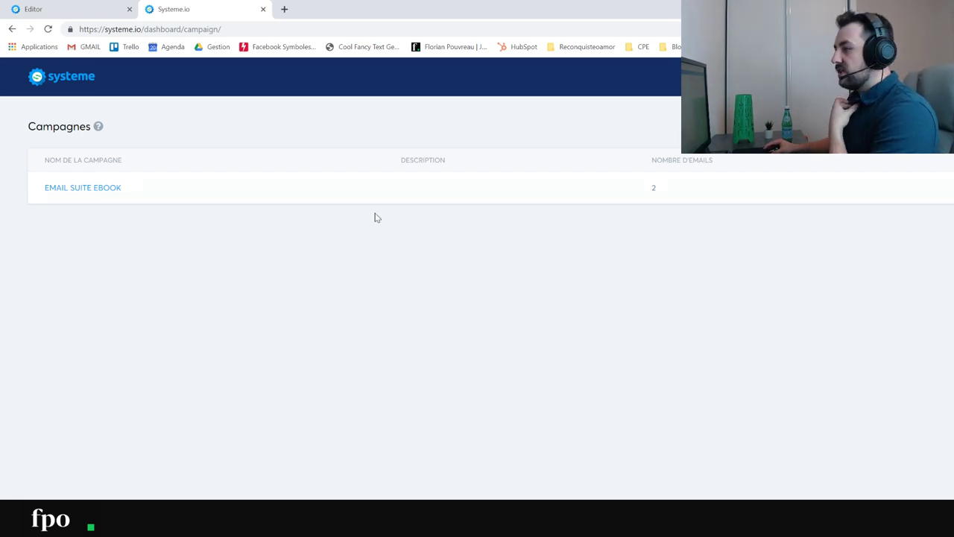
- View the first email of the EMAIL SUITE EBOOK campaign and return to the campaign list
left_click(81, 192)
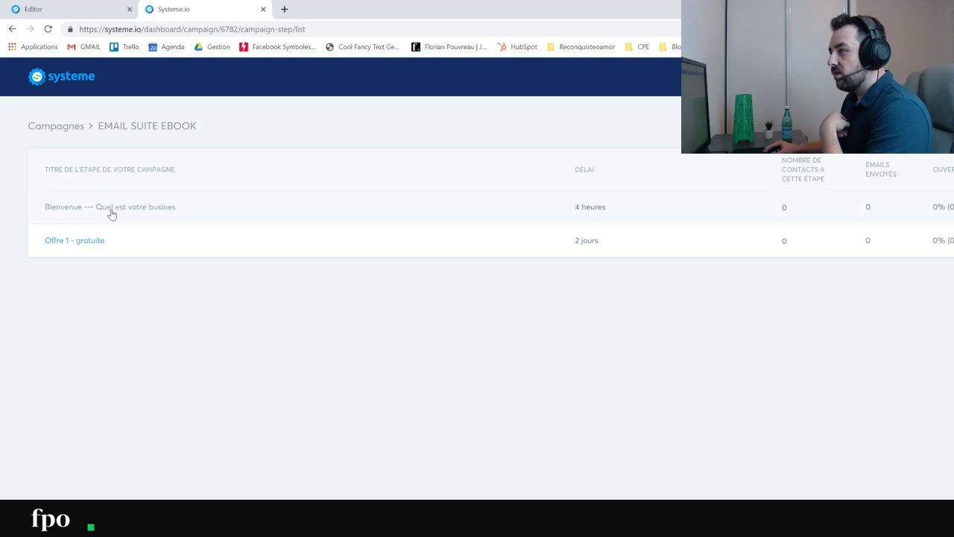
left_click(110, 210)
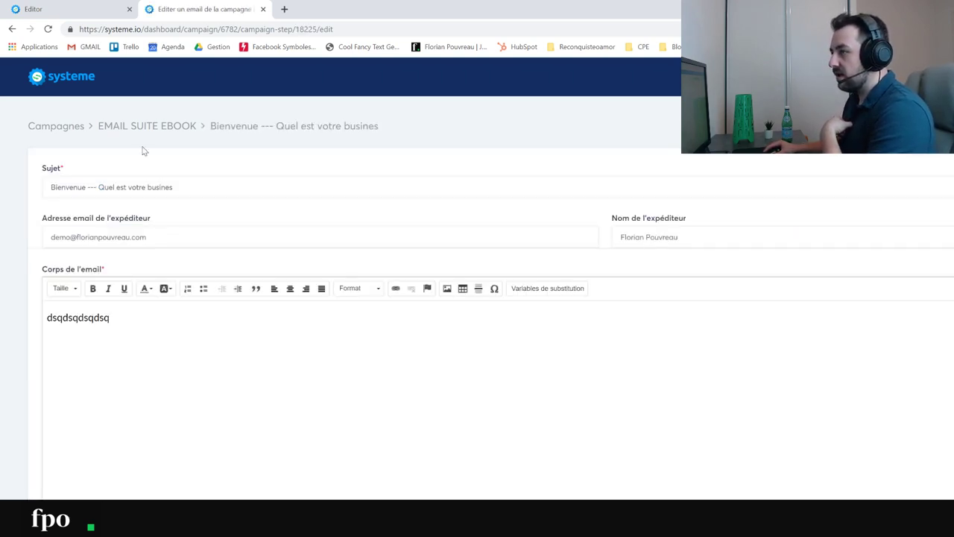
left_click(53, 126)
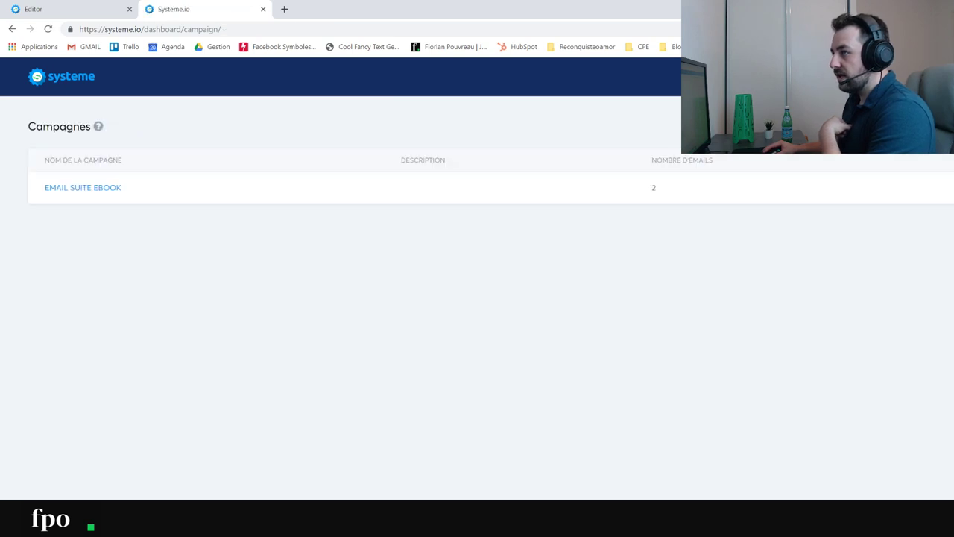
- Examine the EMAIL SUITE EBOOK campaign's emails, their sending delays and their statistics
left_click(76, 188)
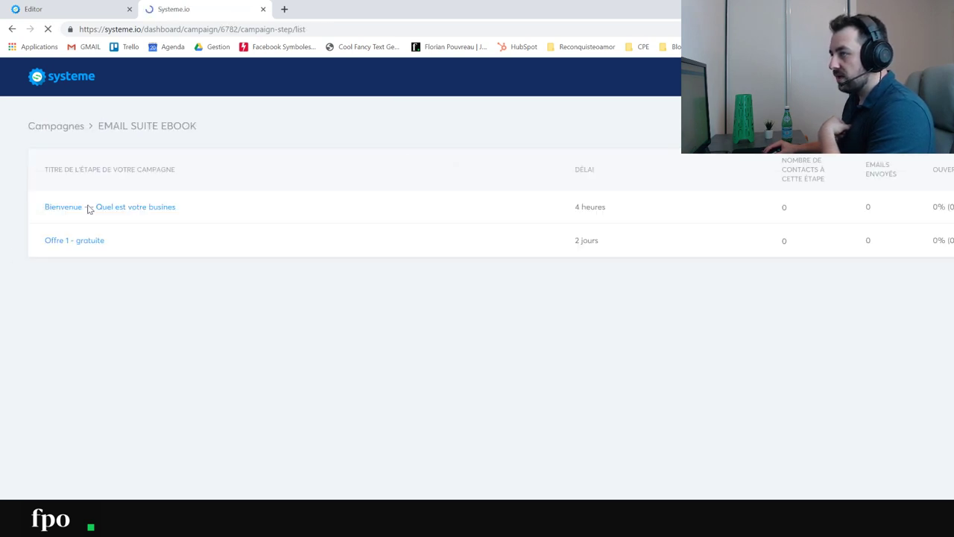
left_click_drag(634, 241, 534, 245)
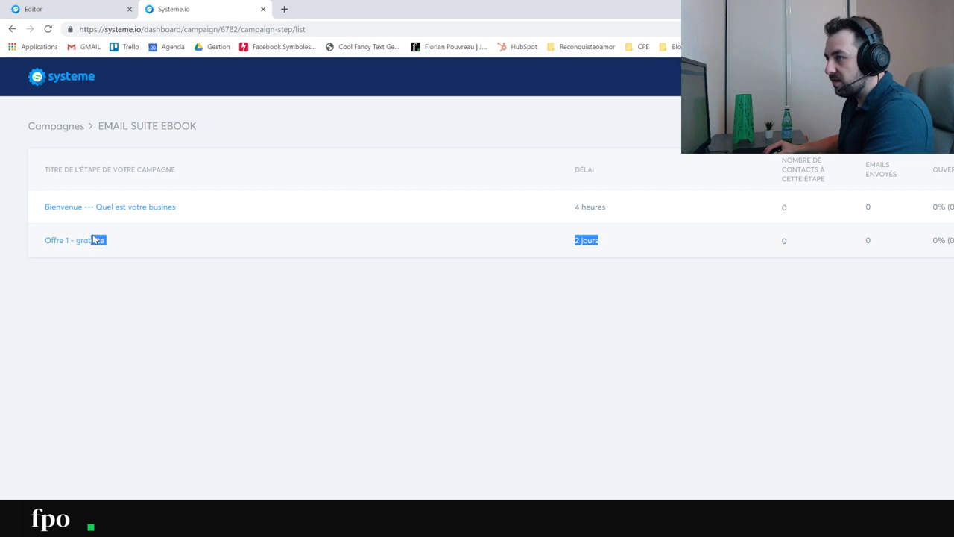
left_click_drag(94, 239, 206, 259)
left_click(716, 127)
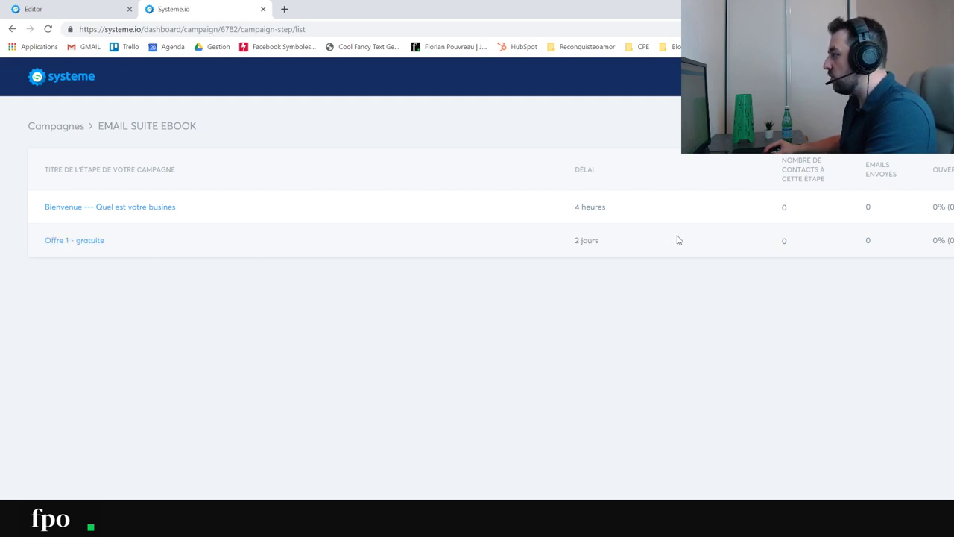
left_click_drag(935, 192, 923, 211)
left_click(850, 232)
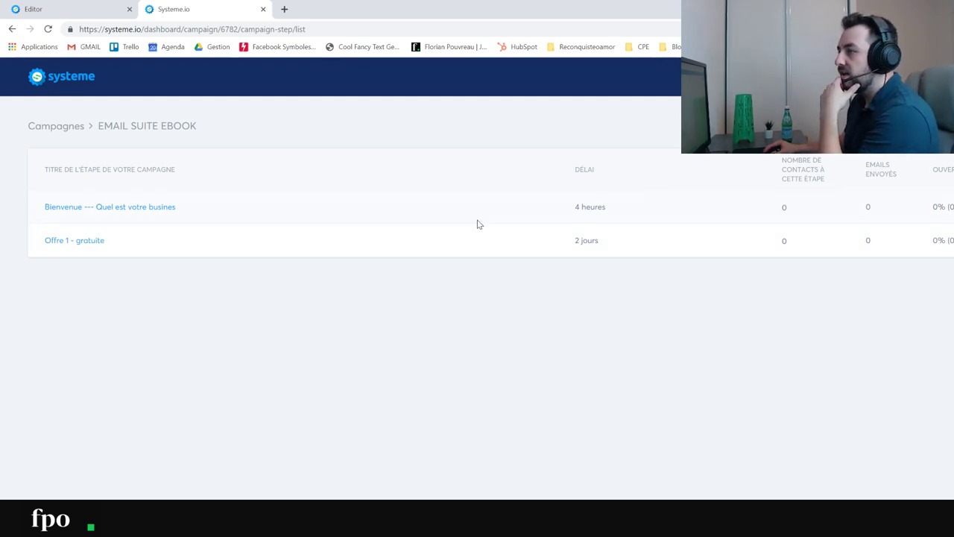
- Add a S'abonner à la campagne action for EMAIL SUITE EBOOK to the capture page's form automation rule in the EBOOK SUR LA VENTE funnel
left_click(820, 77)
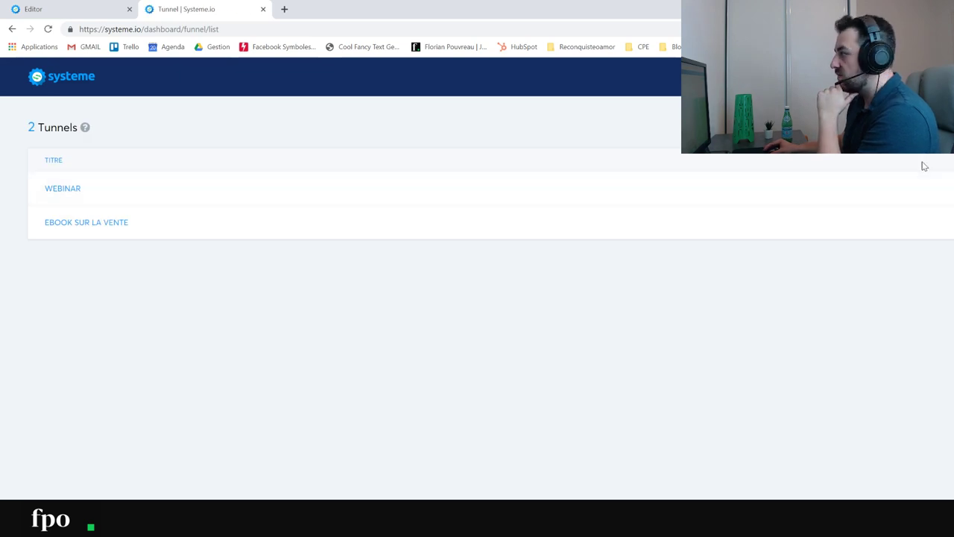
left_click(84, 224)
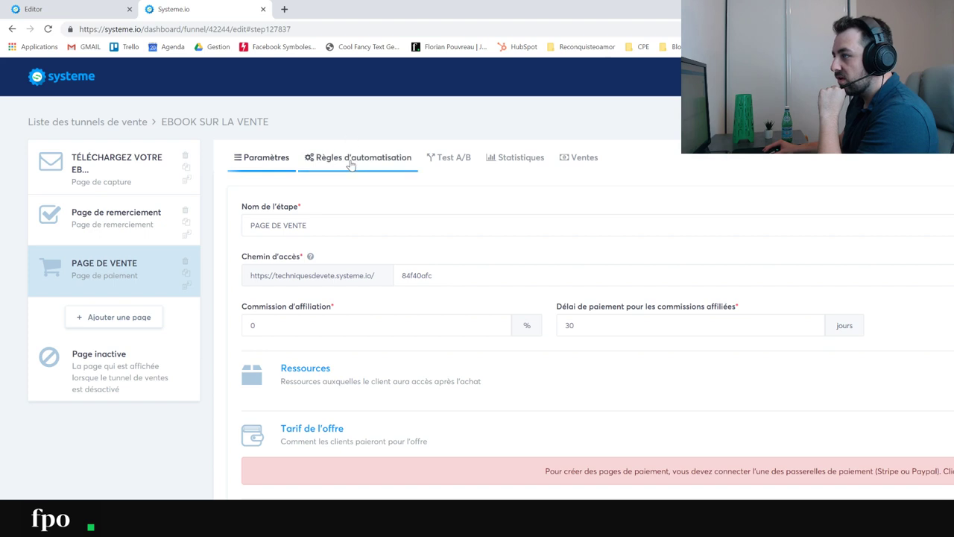
left_click(351, 158)
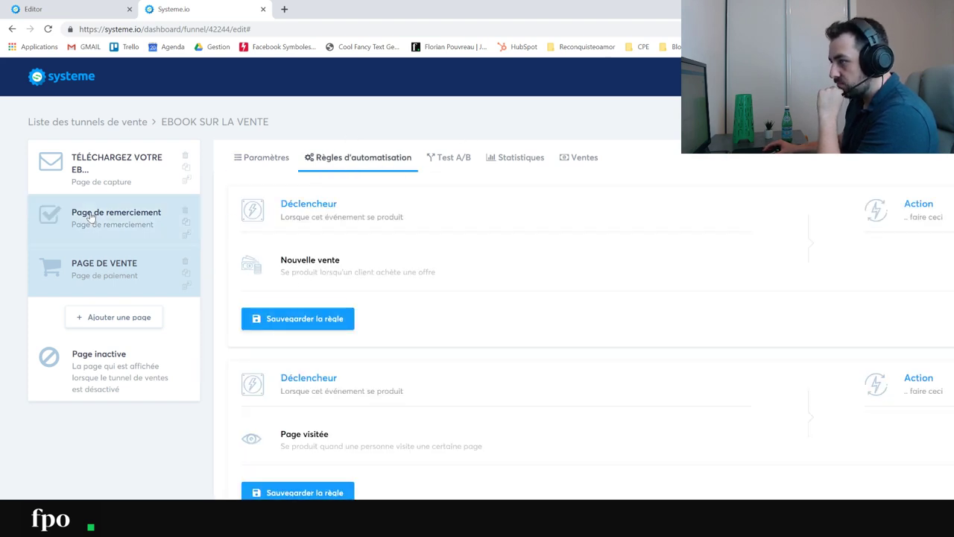
left_click(122, 165)
left_click(360, 158)
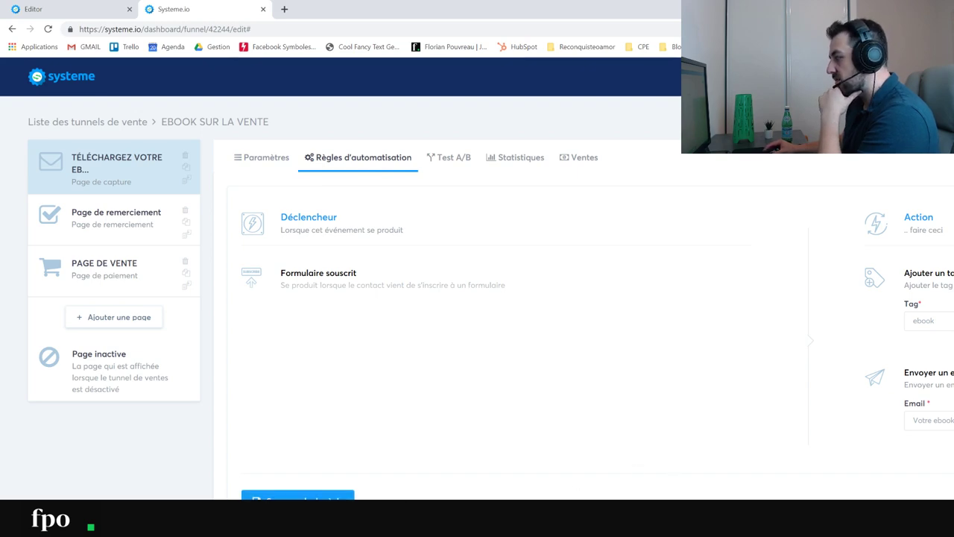
left_click(953, 224)
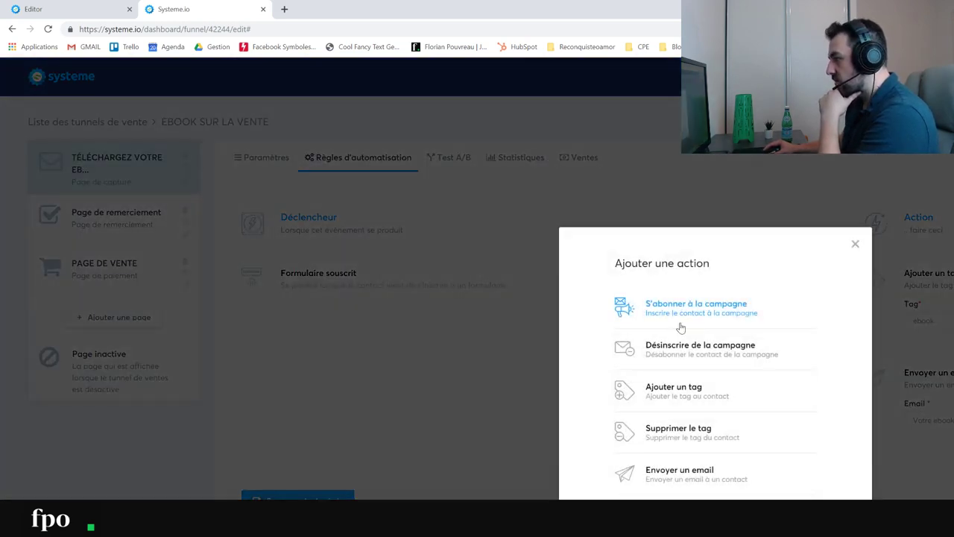
left_click(686, 317)
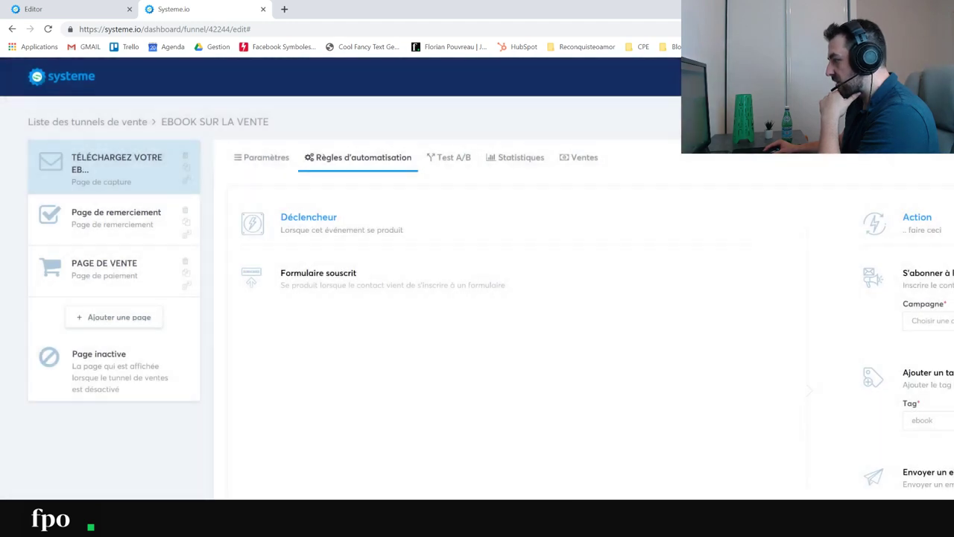
left_click(929, 329)
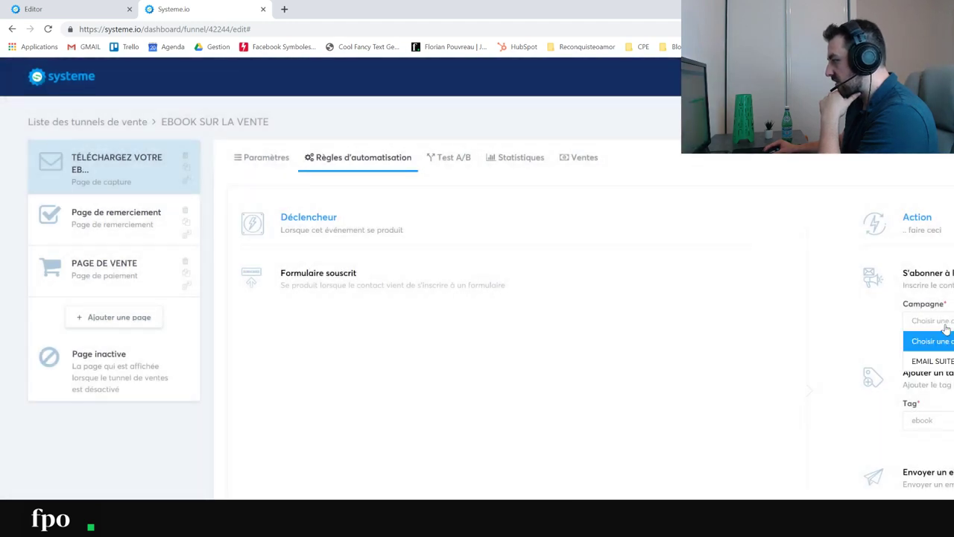
left_click(928, 360)
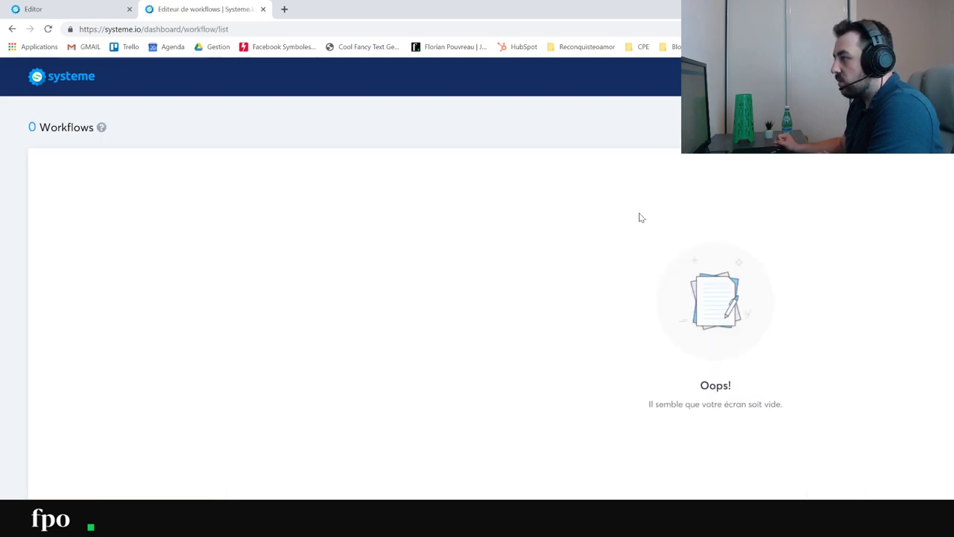
- Create a new automation workflow named Workflow
left_click(947, 128)
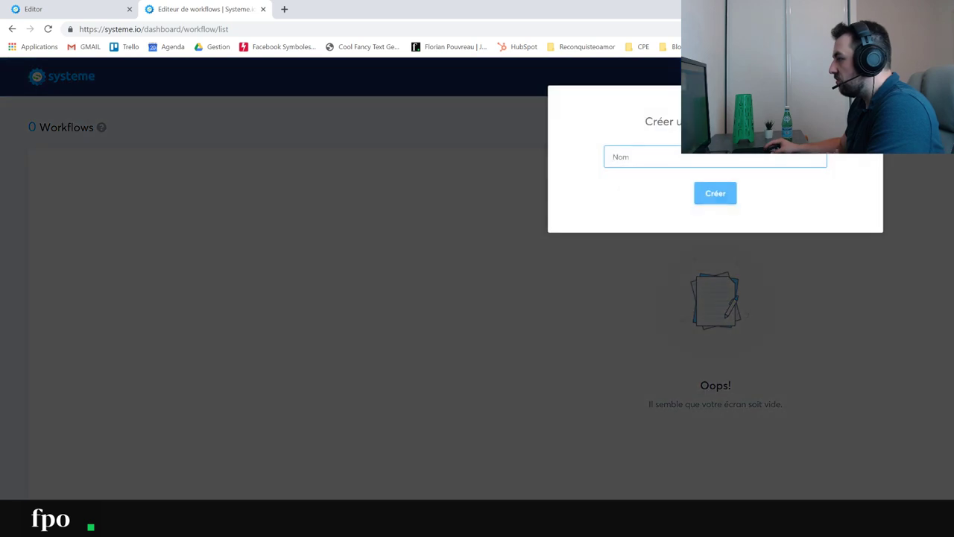
left_click(716, 157)
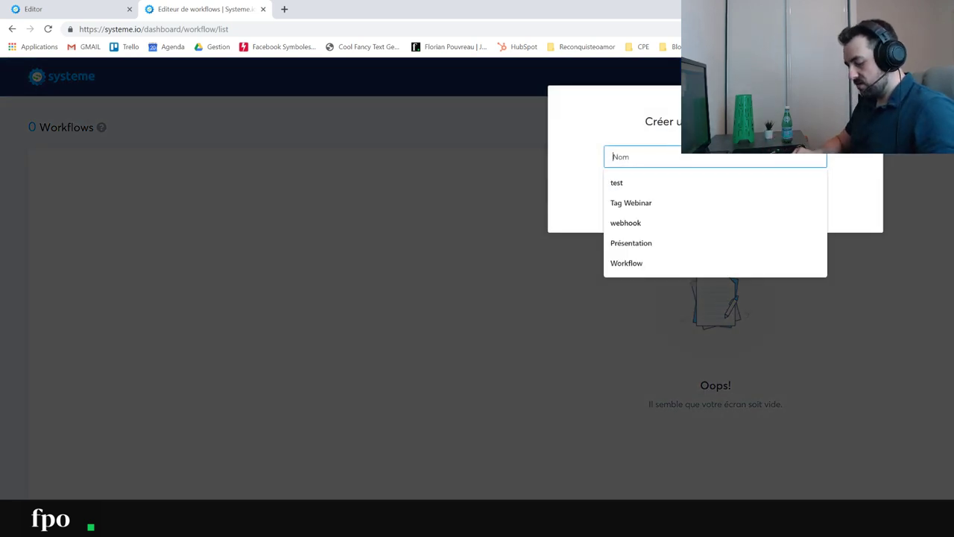
type("WORKF")
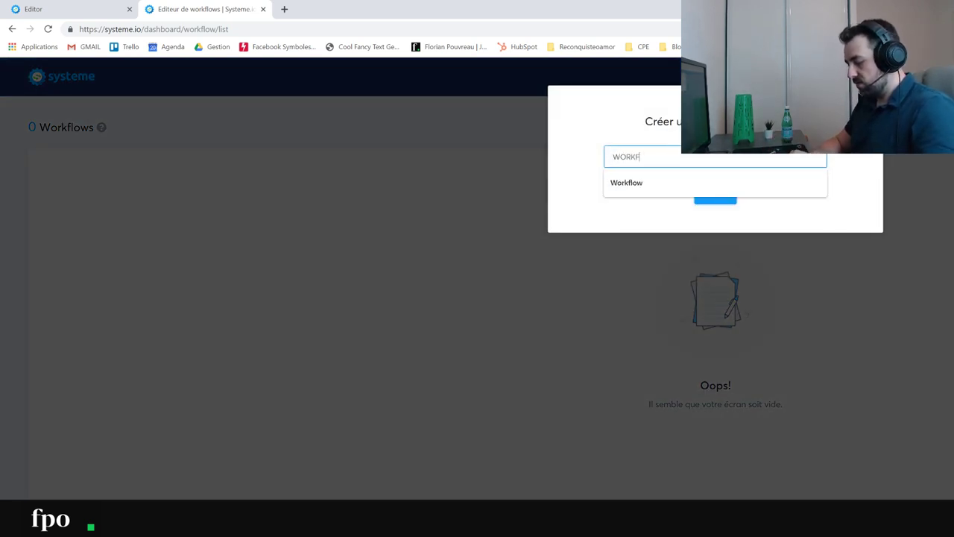
type("LOW")
left_click(671, 184)
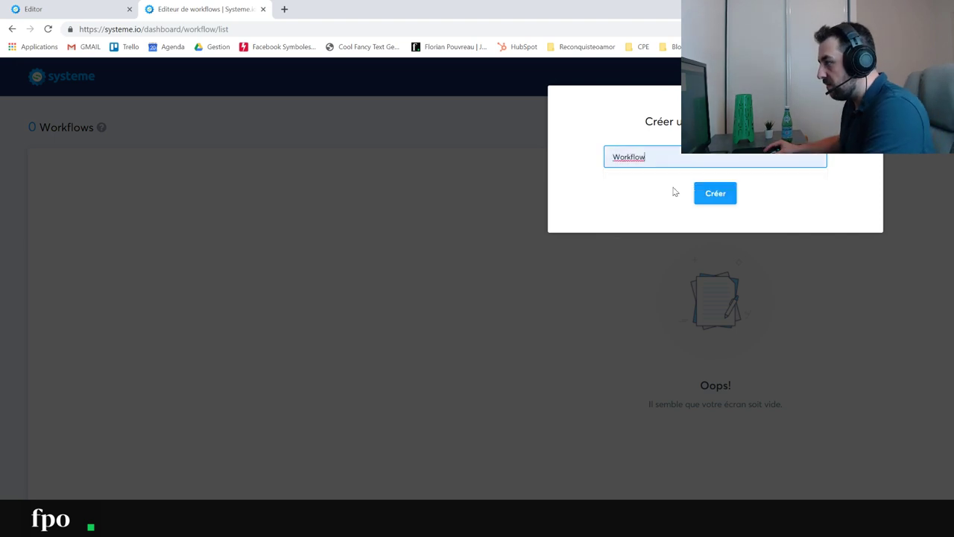
left_click(717, 196)
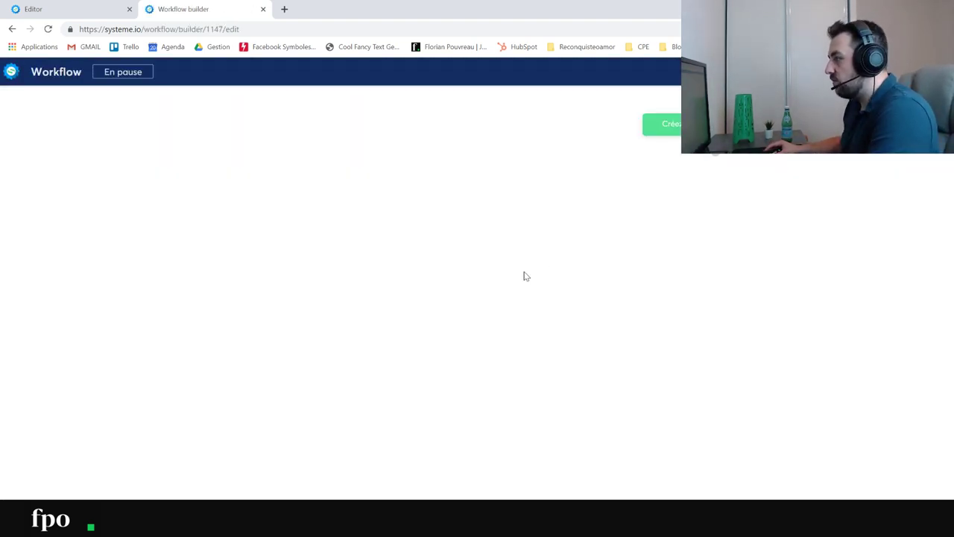
- Start a workflow trigger, try Nouvelle vente, and set the trigger to Tag ajouté with the ebook tag
left_click(686, 124)
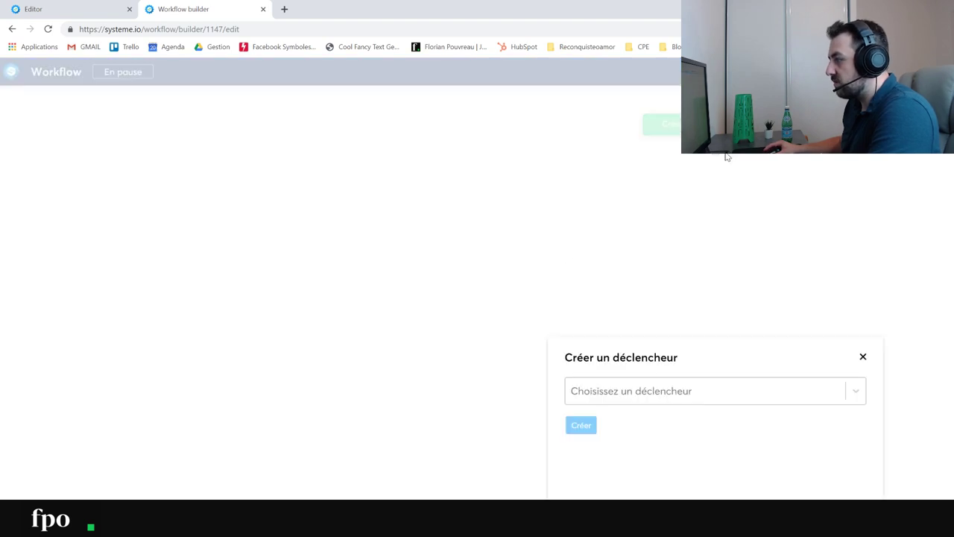
left_click(666, 392)
scroll(690, 486, "down", 5)
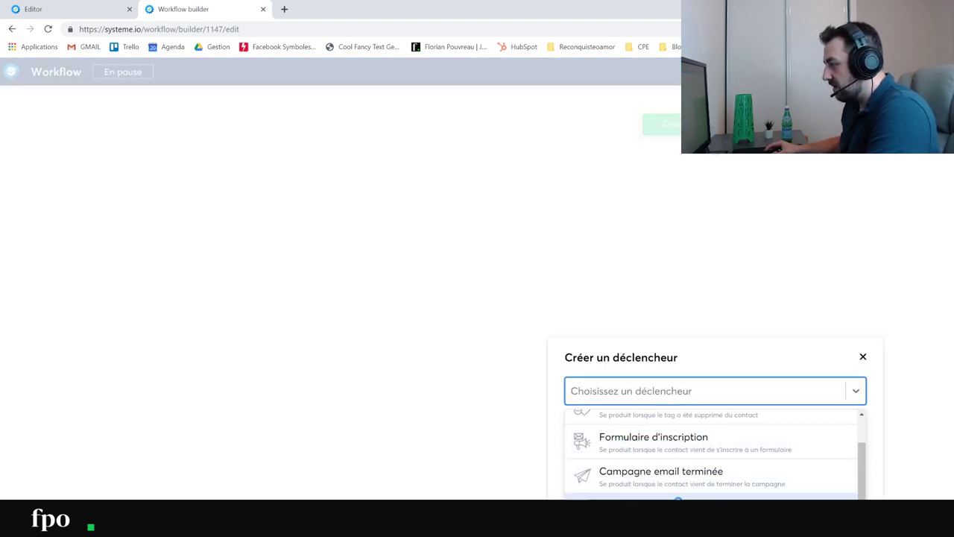
left_click(690, 495)
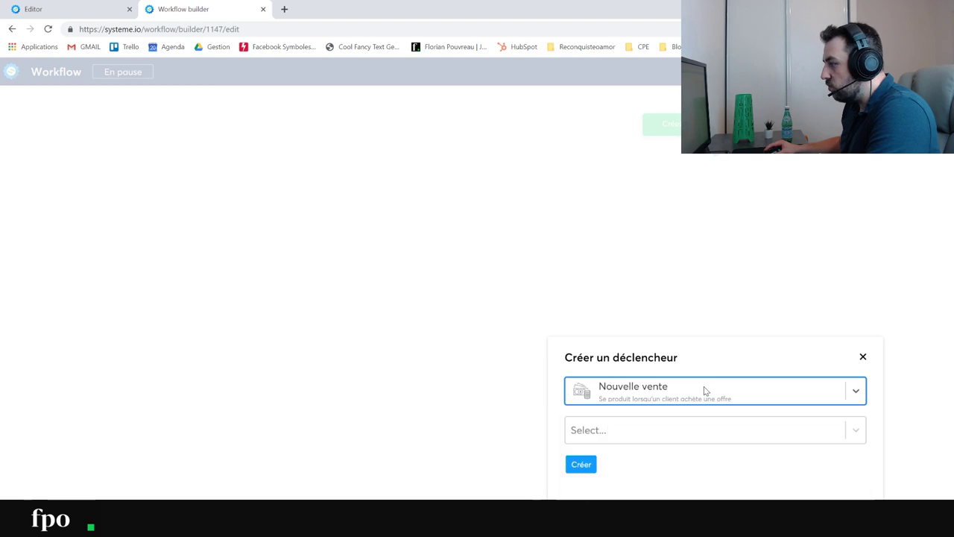
left_click(673, 402)
scroll(663, 477, "up", 5)
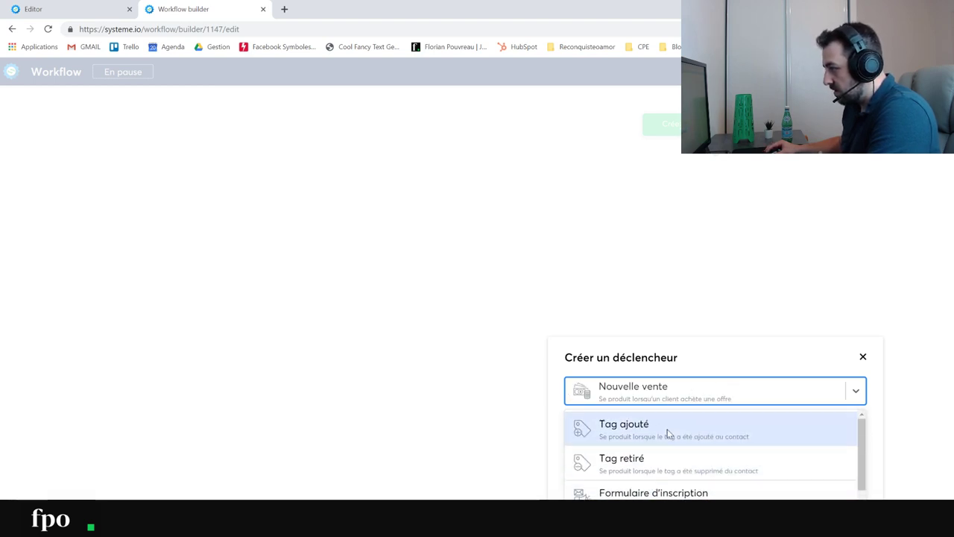
left_click(667, 433)
left_click(610, 428)
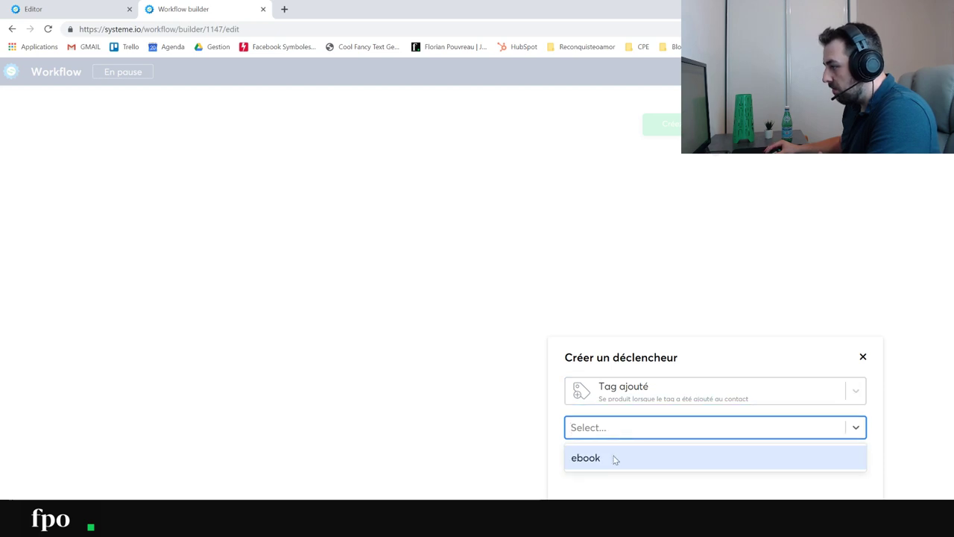
left_click(616, 458)
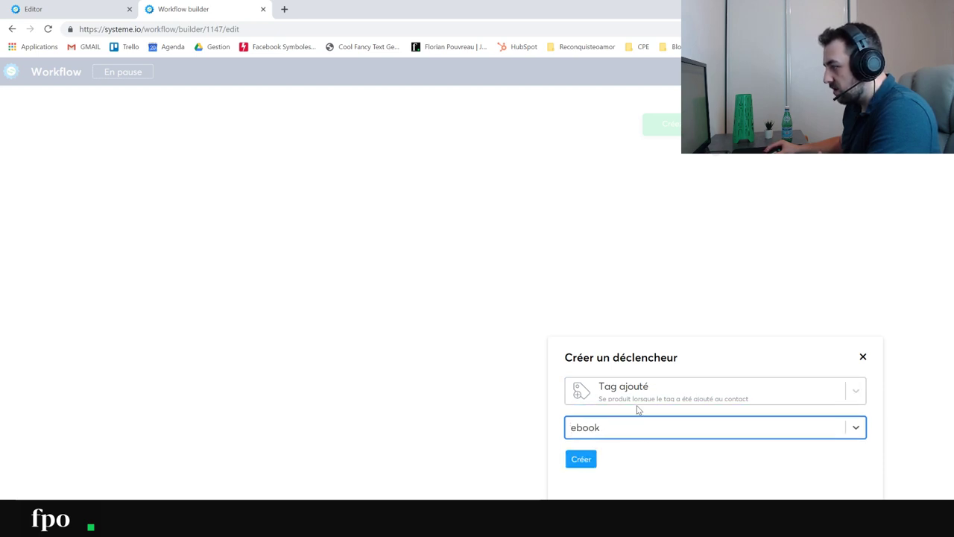
- Try the Formulaire d'inscription trigger with the Page de capture of LIVRE BLANC GRATUIT
left_click(641, 389)
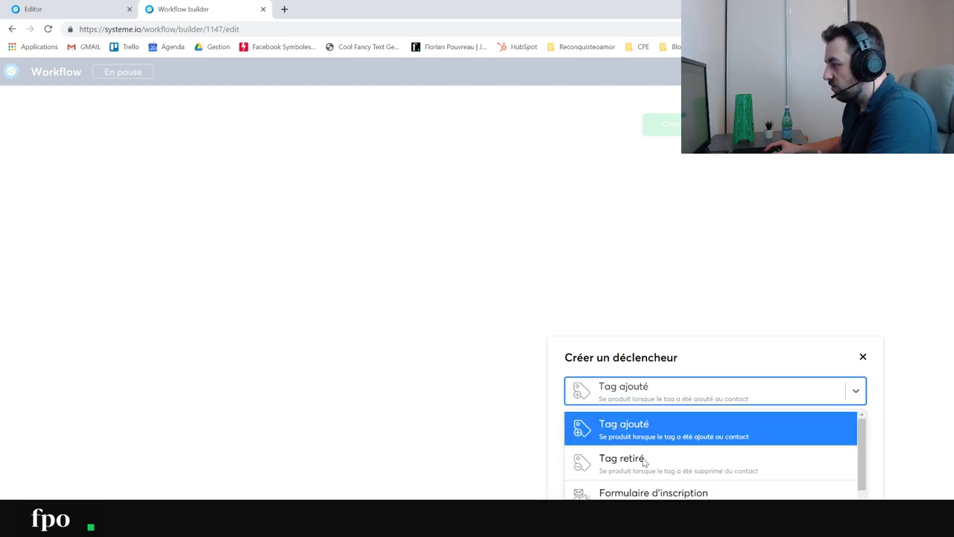
left_click(641, 492)
left_click(670, 431)
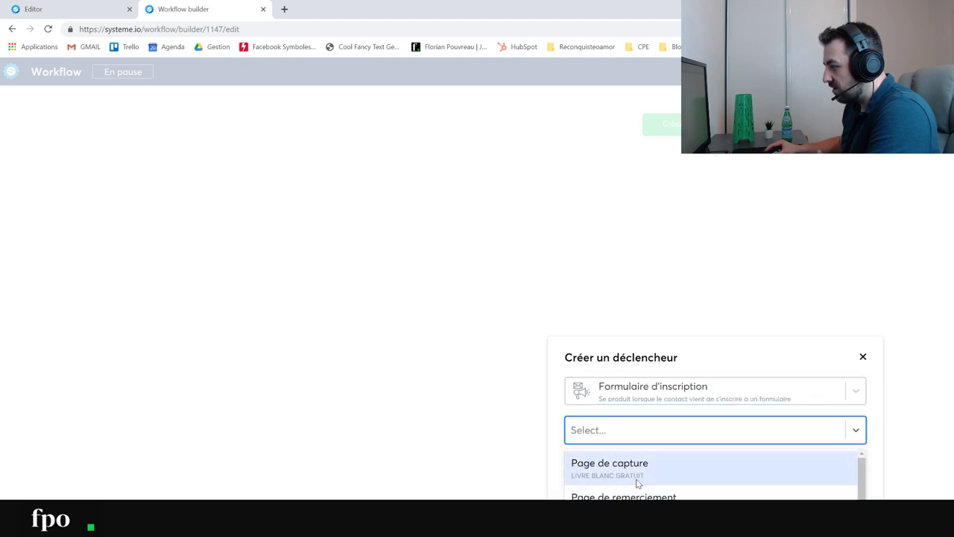
left_click(666, 469)
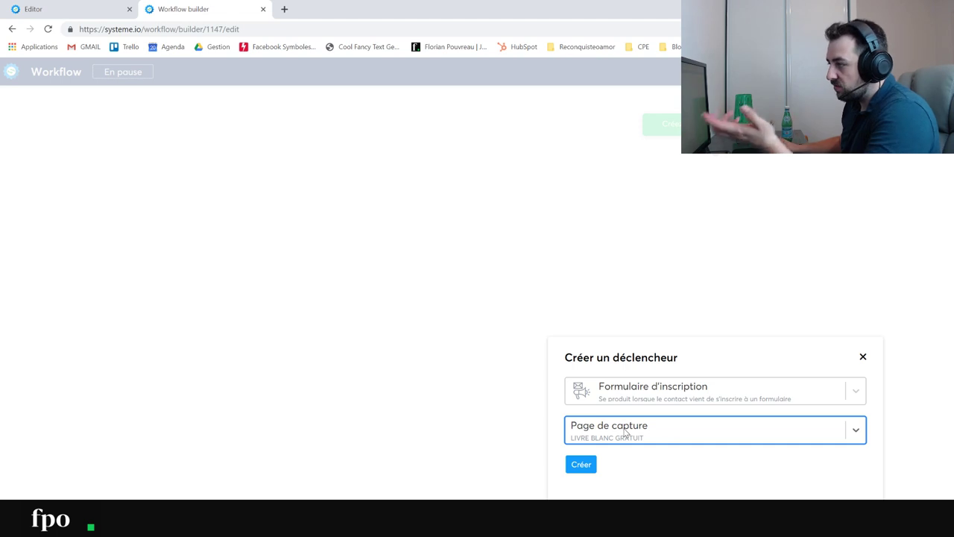
- Switch the trigger back to Tag ajouté with the ebook tag and create it
left_click(683, 392)
left_click(656, 423)
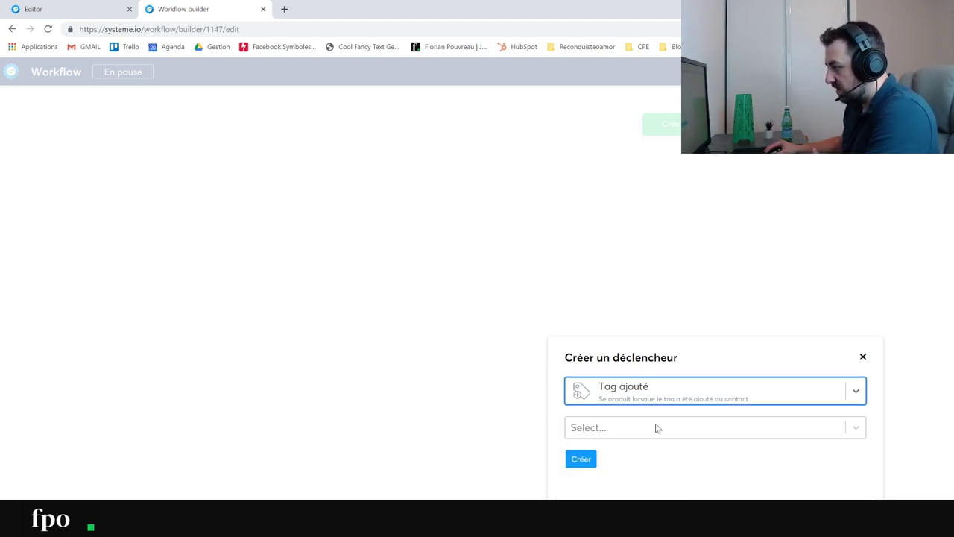
left_click(654, 428)
left_click(619, 455)
left_click(589, 459)
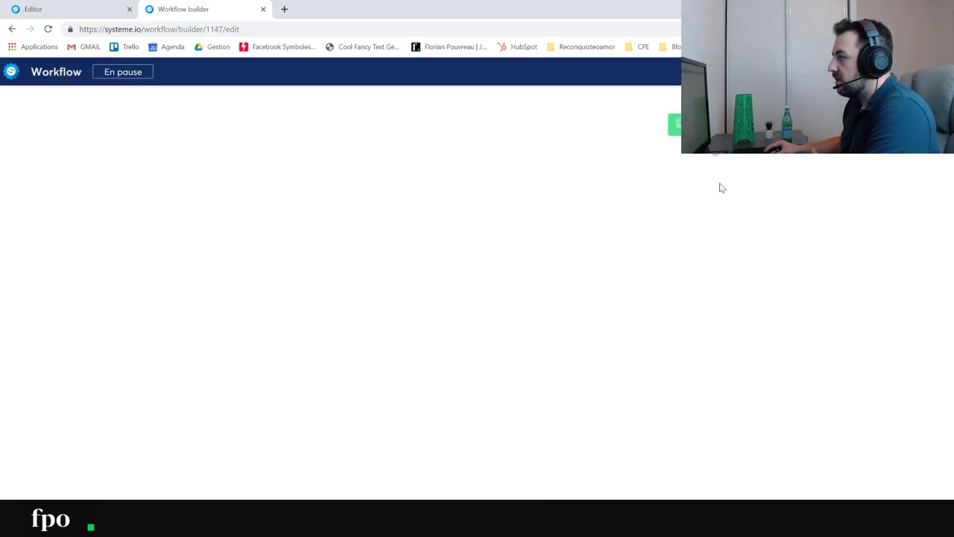
- Browse the available workflow actions, view the Envoyer un email options, and close without adding an action
left_click(715, 155)
left_click(629, 423)
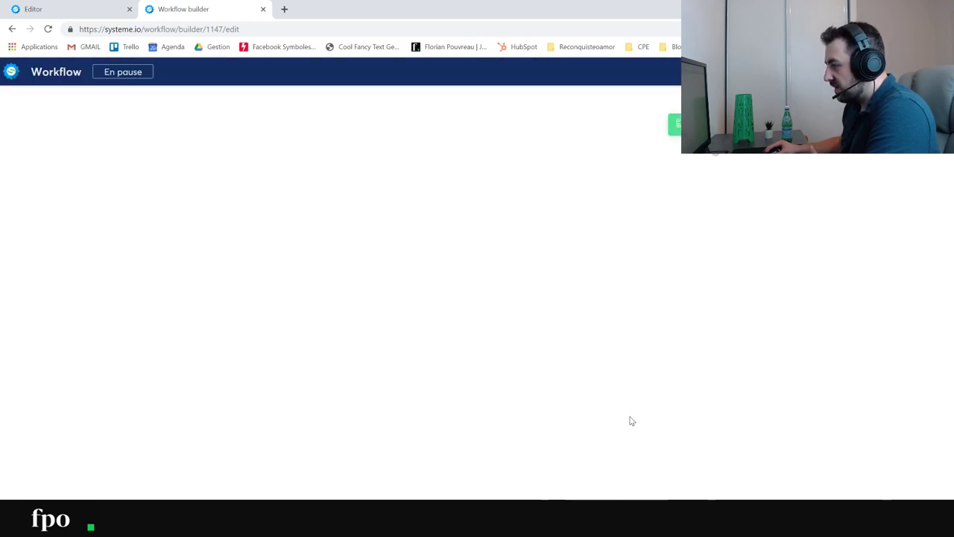
left_click(619, 404)
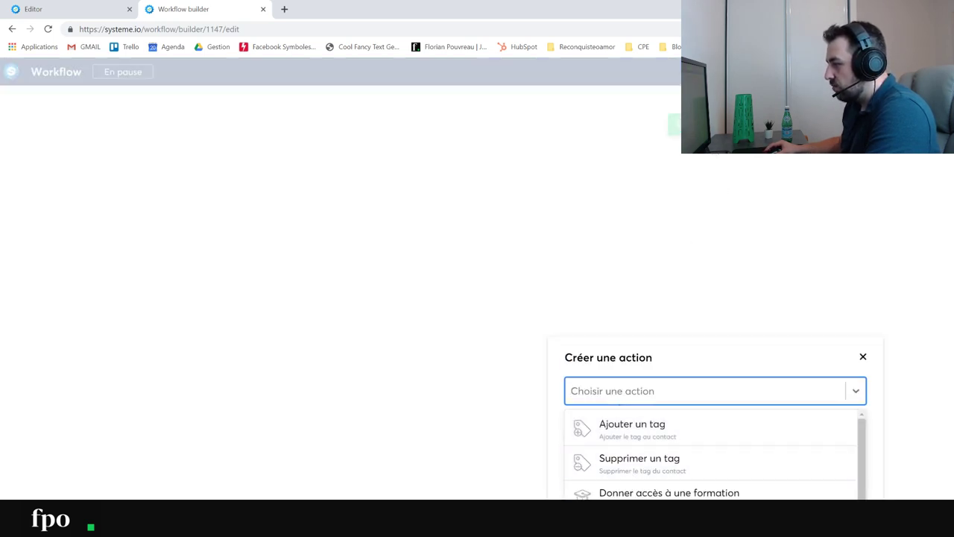
scroll(646, 477, "down", 1)
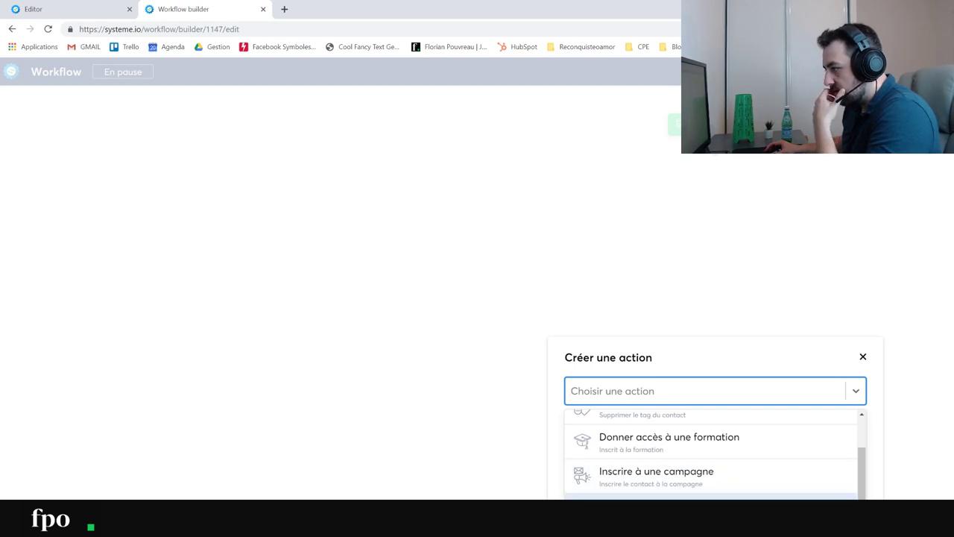
scroll(646, 486, "up", 1)
scroll(644, 477, "down", 2)
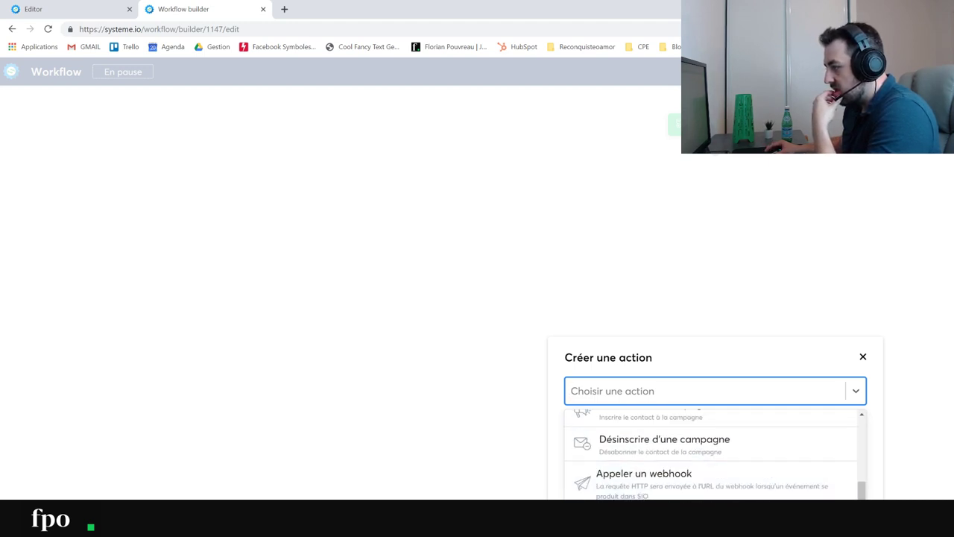
left_click(654, 518)
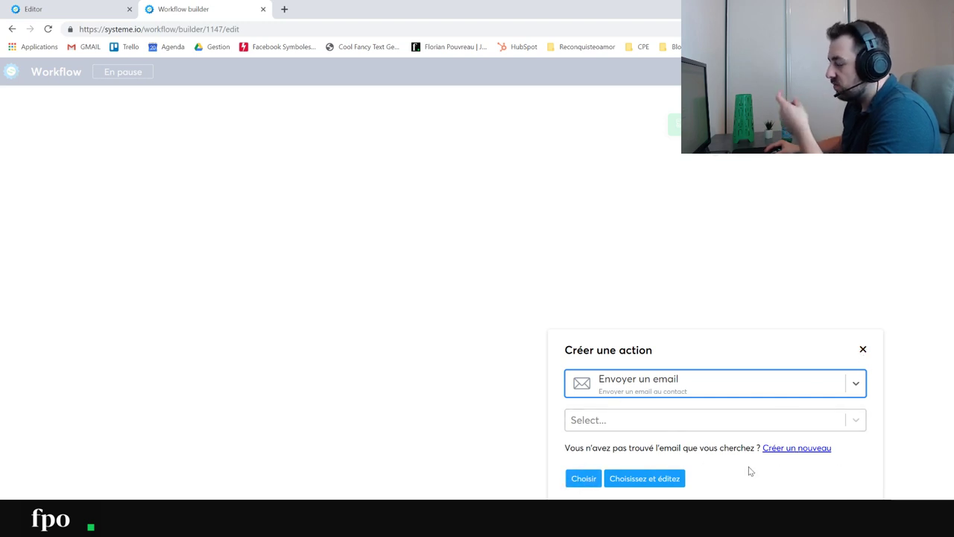
left_click(863, 350)
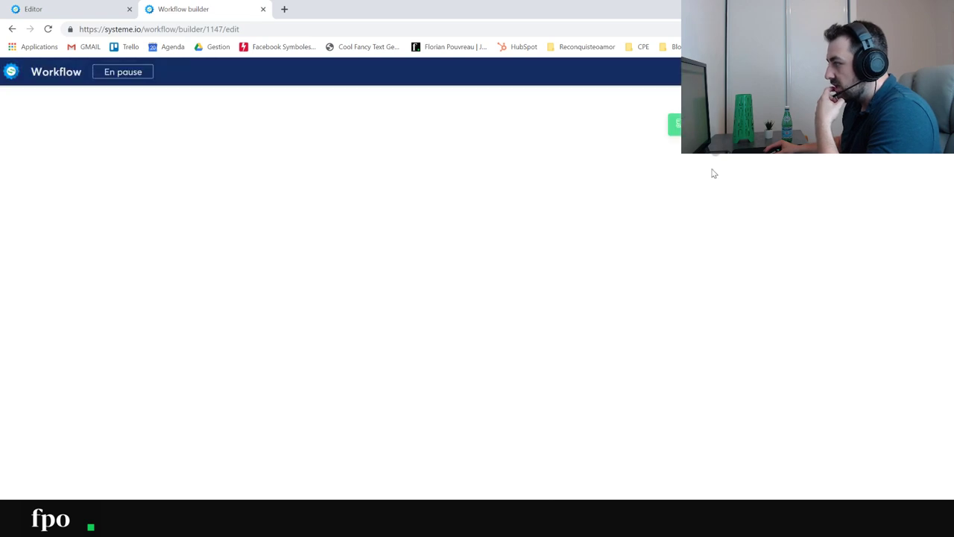
- Add a Donner accès à une formation action for FORMATION MARKETING DIGITAL, with full access to the course
left_click(715, 160)
left_click(615, 416)
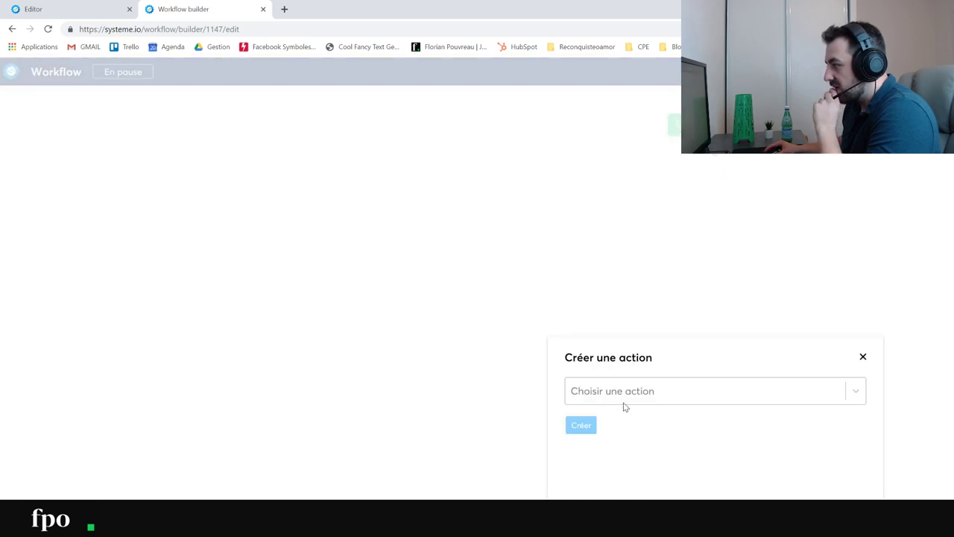
left_click(625, 401)
left_click(656, 492)
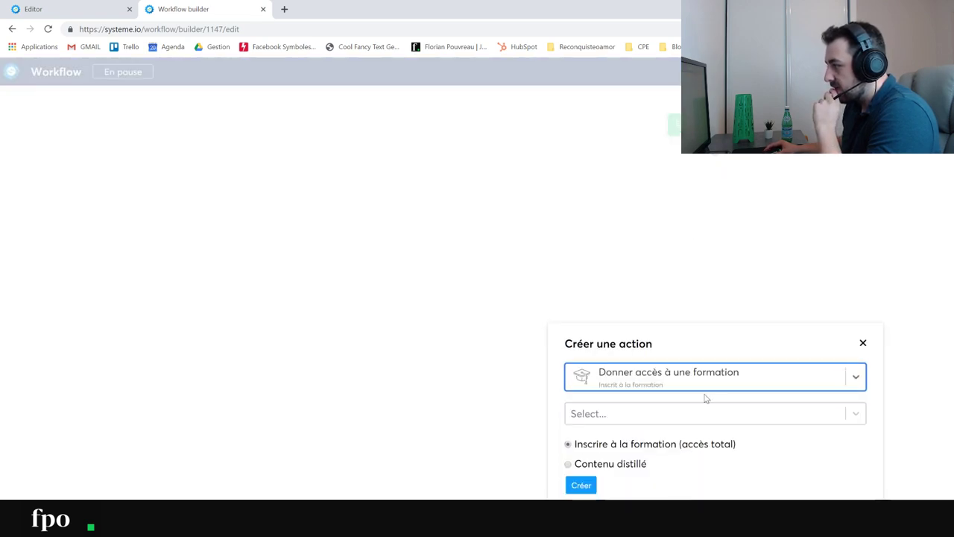
left_click(590, 416)
left_click(607, 443)
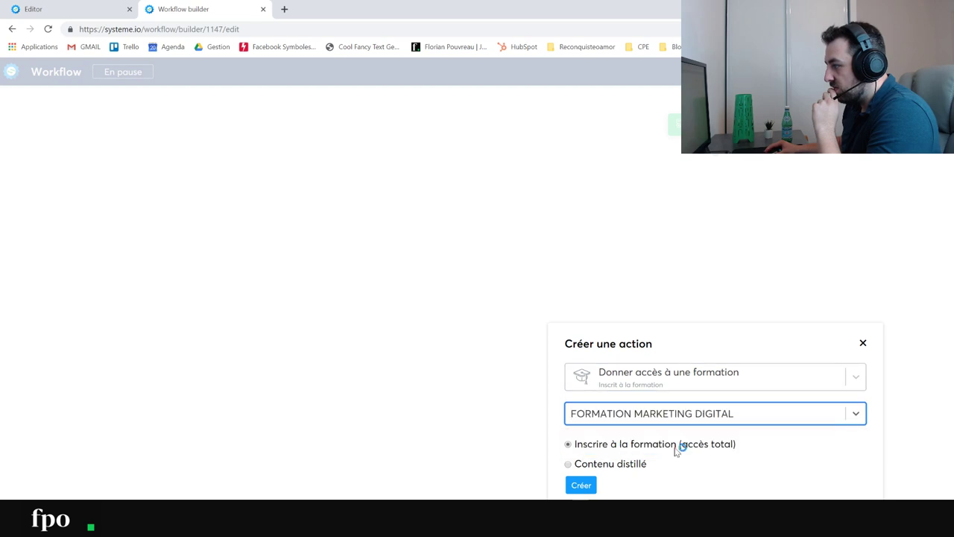
left_click(589, 485)
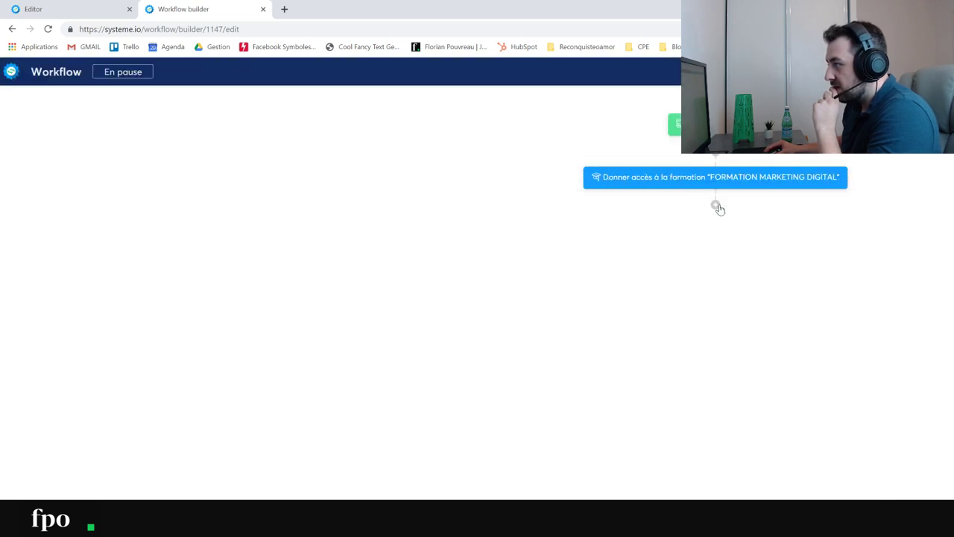
- Start another workflow action below the course access and set it to Envoyer un email à une adresse spécifique
left_click(716, 205)
left_click(690, 407)
left_click(673, 390)
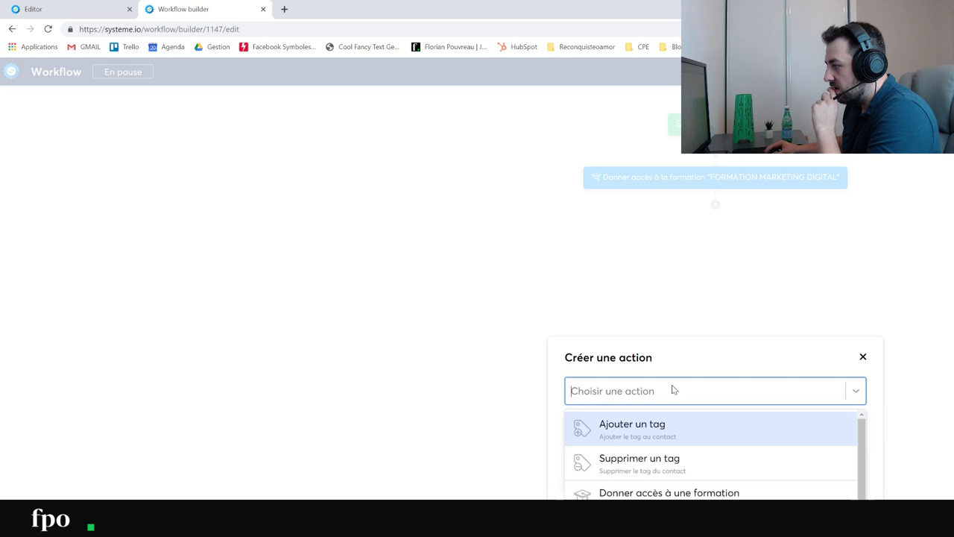
scroll(712, 455, "down", 3)
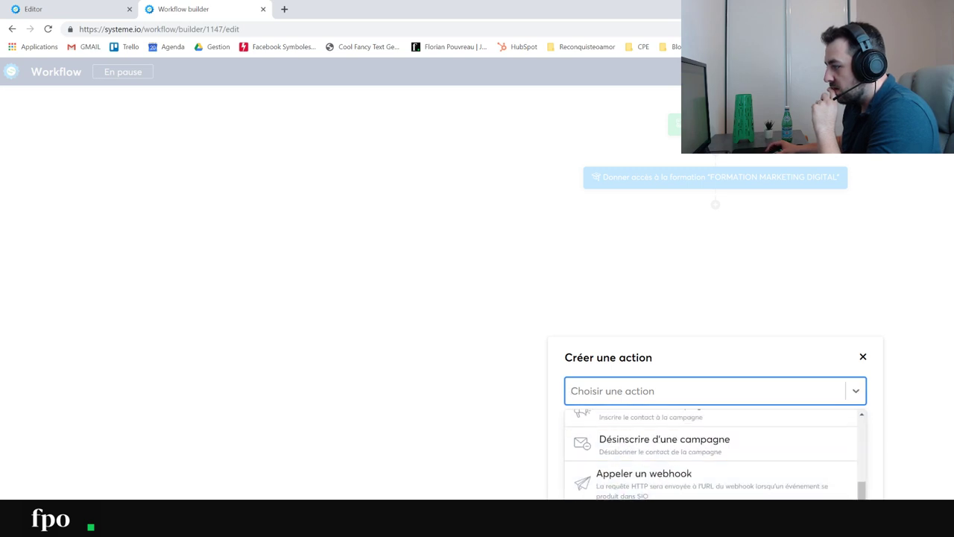
left_click(664, 518)
left_click(611, 425)
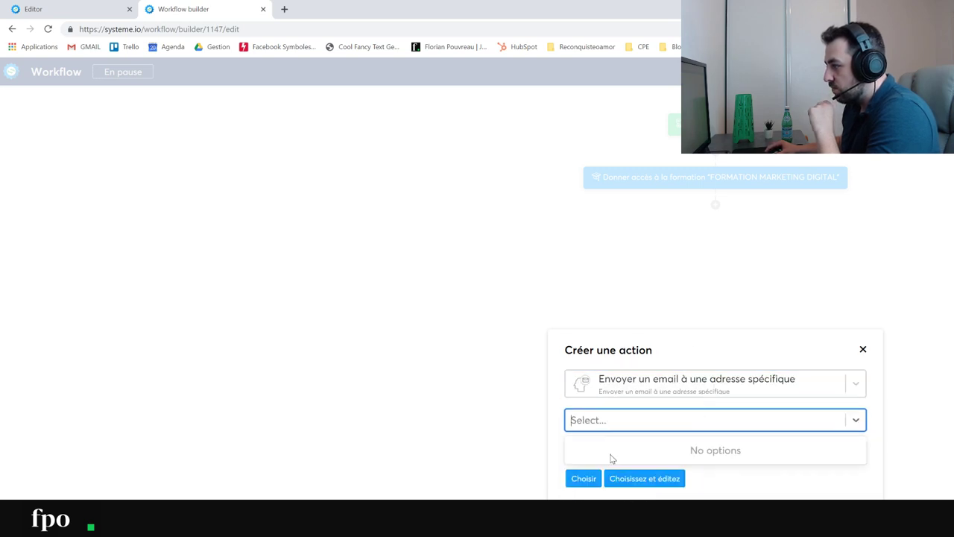
left_click(713, 484)
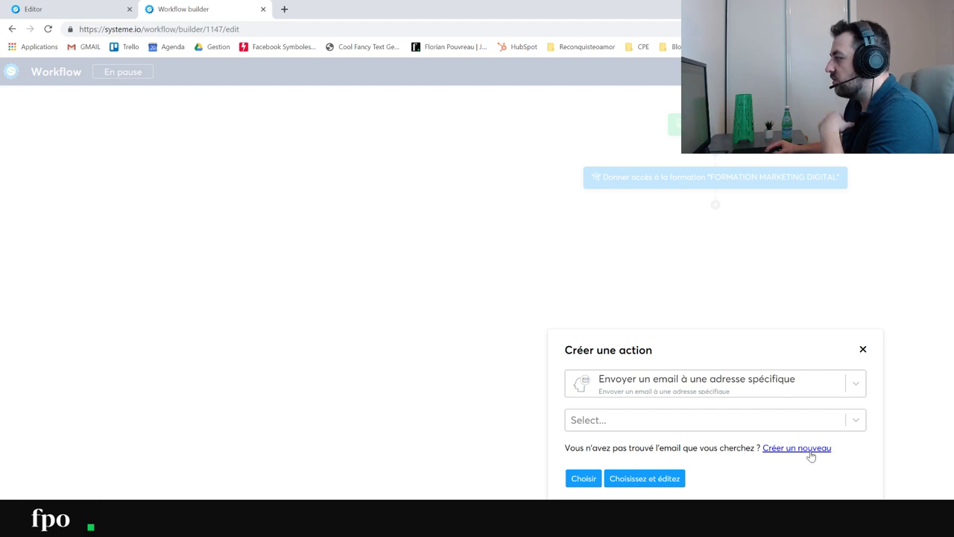
- Create a new email for this action with the subject NOUVEL INSCRIT FORMATION and save it for editing
left_click(810, 450)
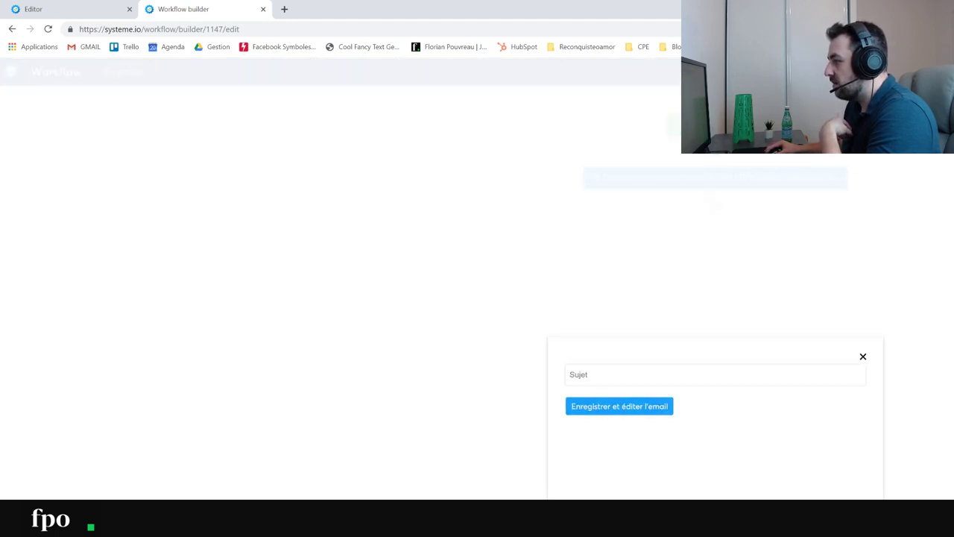
type("NOUBV")
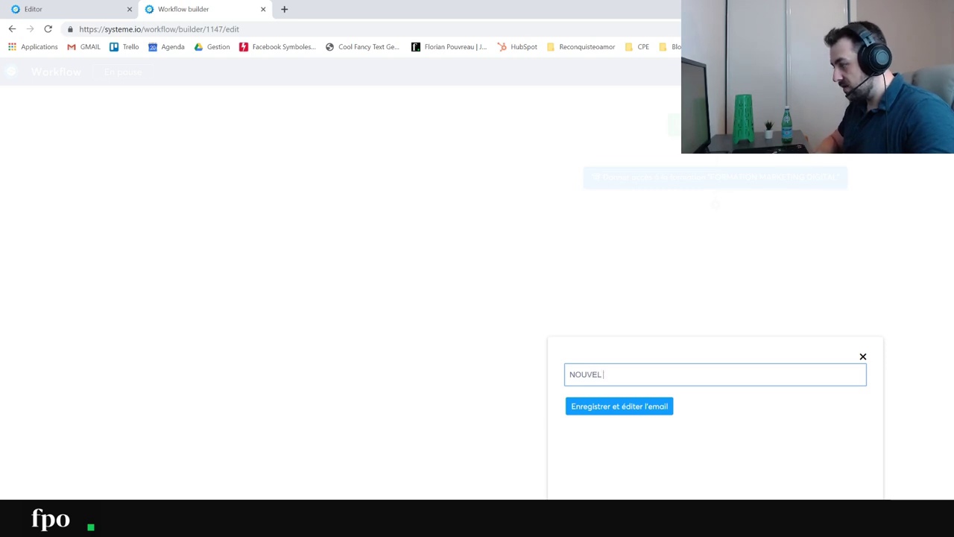
type("INSCRIT FORMA")
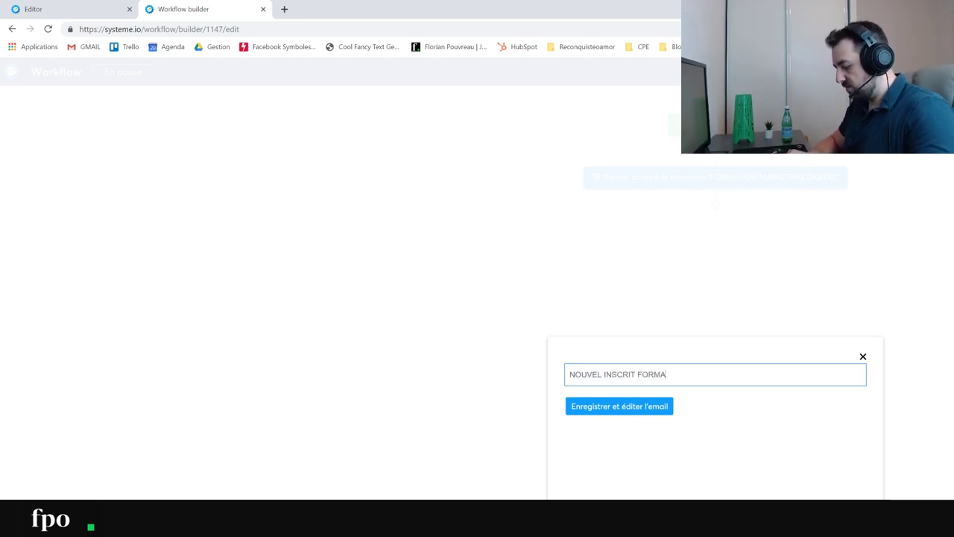
type("TION")
left_click(612, 406)
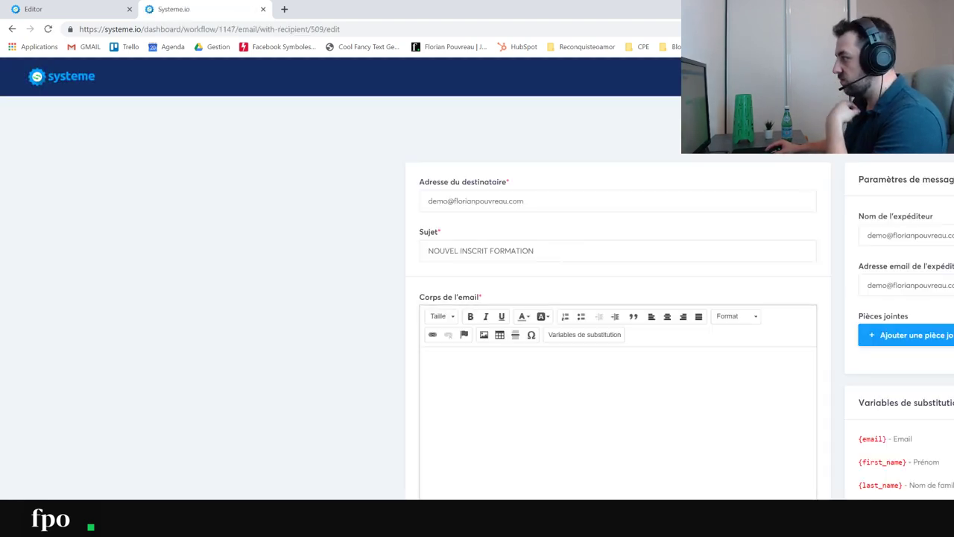
- Review the email's recipient, subject and body fields, and return through the workflow to the workflow list
left_click_drag(524, 201, 422, 204)
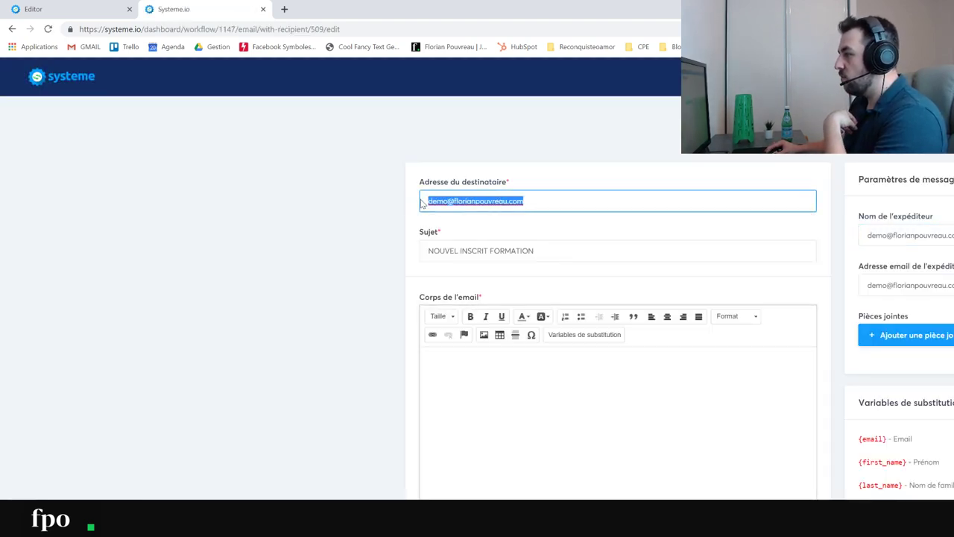
left_click(545, 201)
left_click_drag(539, 252, 379, 242)
left_click(452, 370)
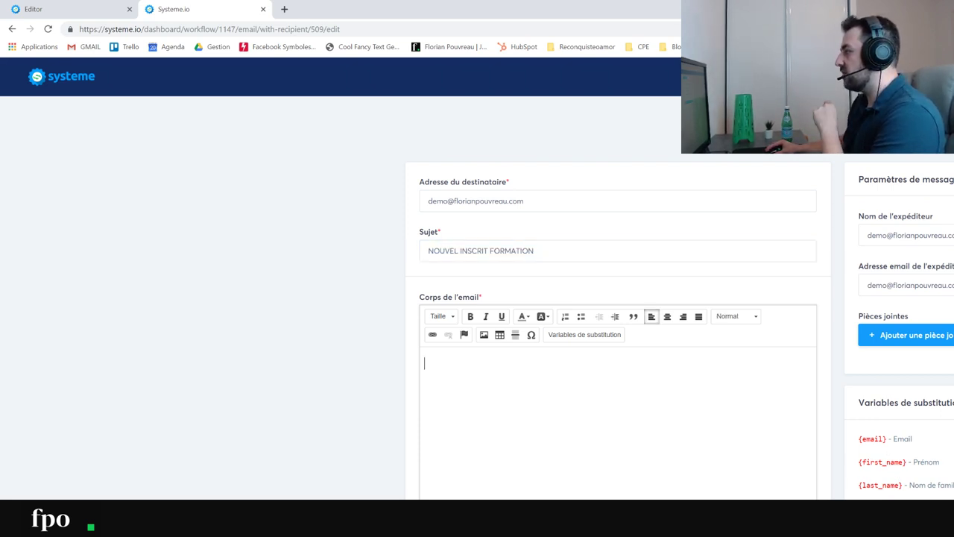
key("alt+Left")
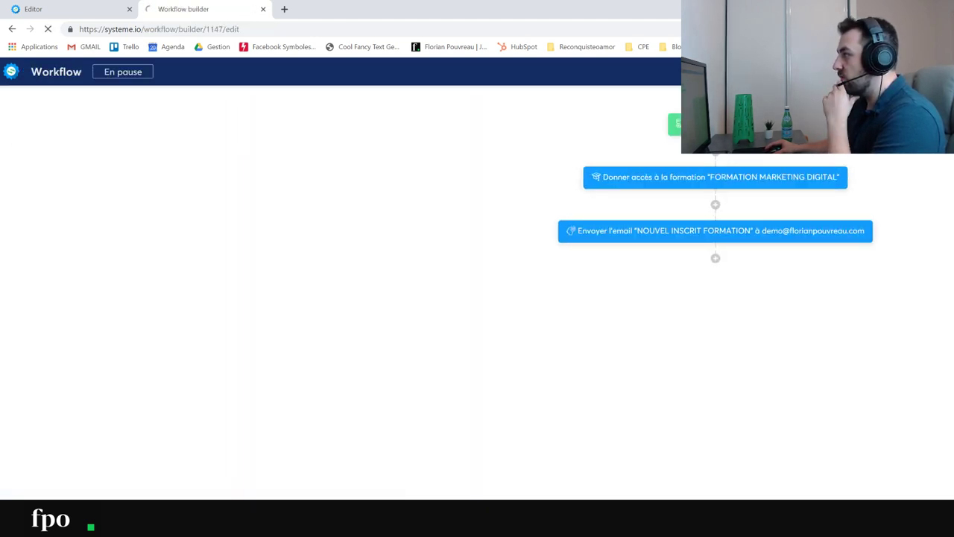
key("alt+Left")
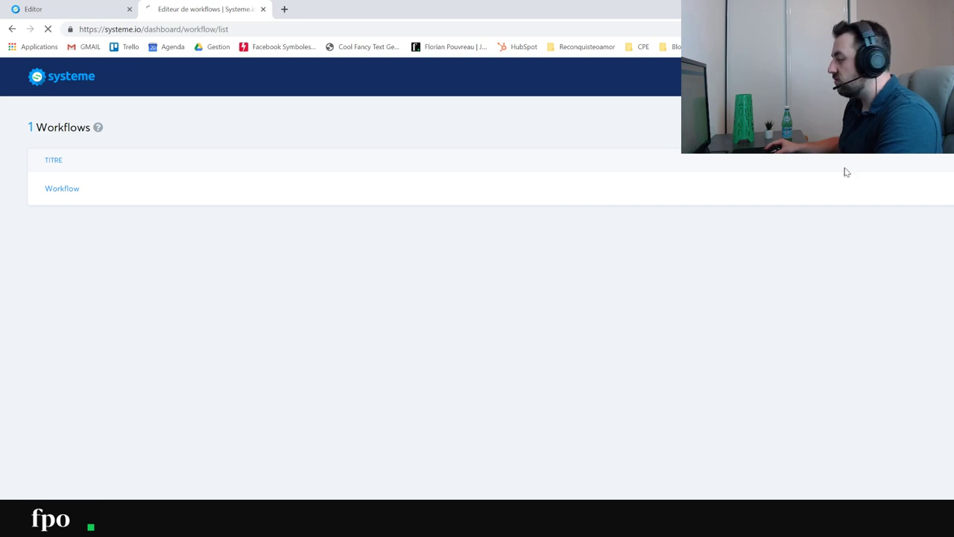
- Open the PAGE DE VENTE step of the EBOOK SUR LA VENTE funnel and set its affiliate commission to 30%
left_click(58, 189)
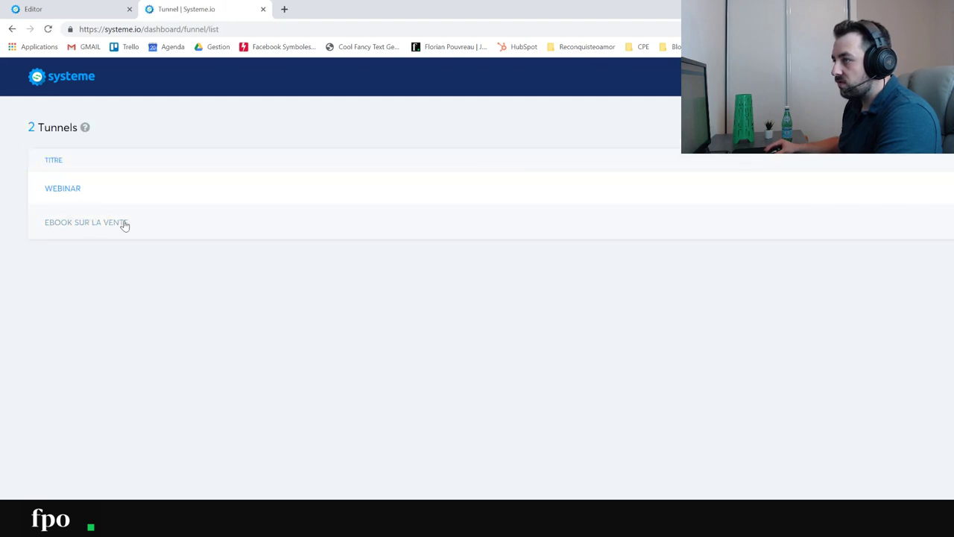
left_click(124, 224)
left_click(125, 274)
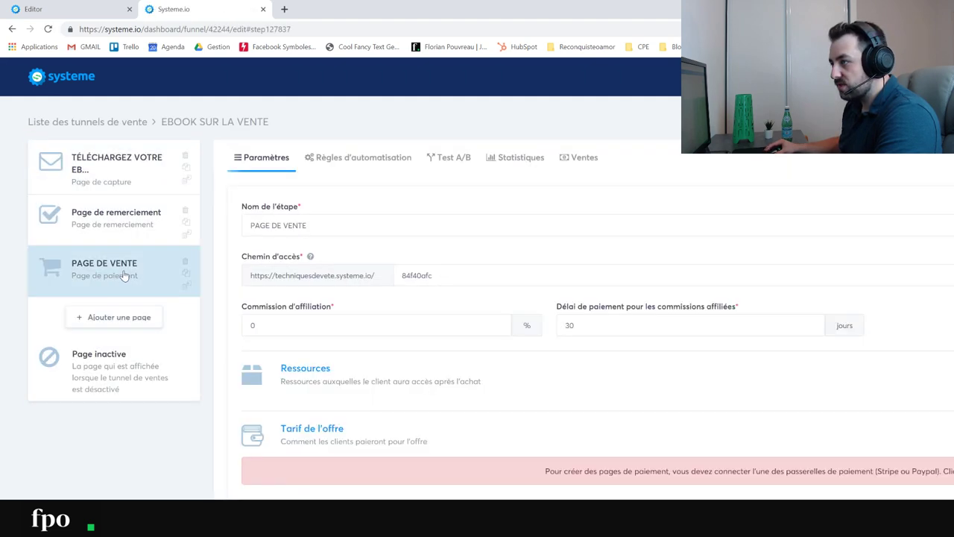
left_click_drag(262, 325, 211, 318)
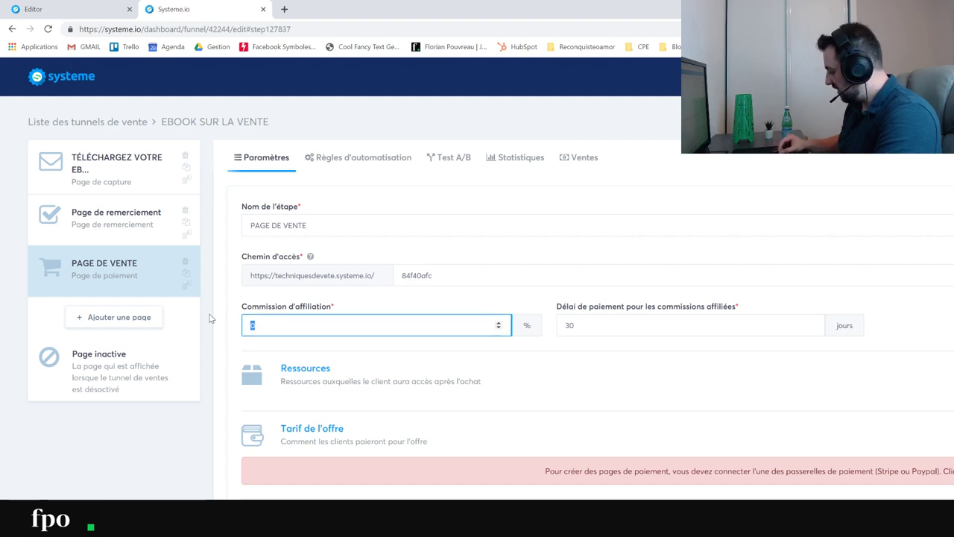
type("30")
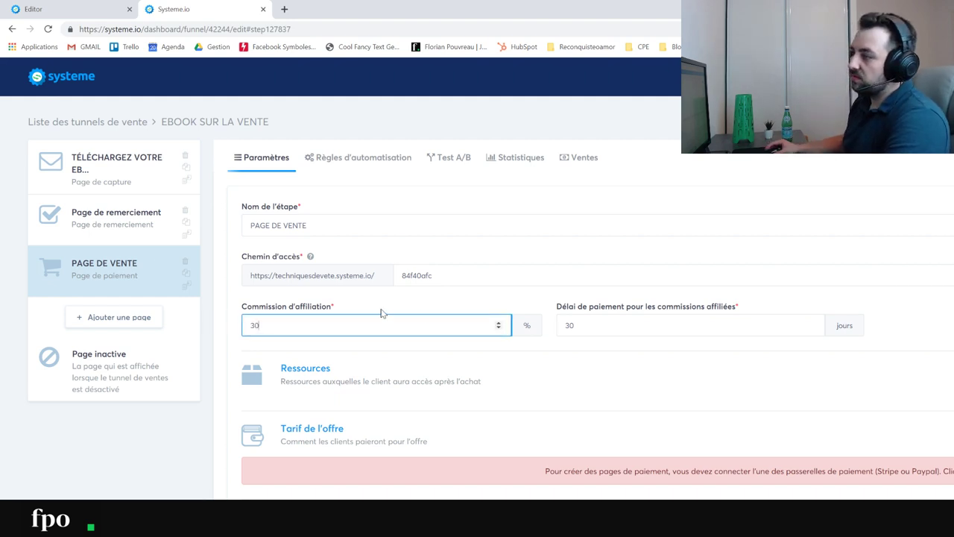
left_click(375, 347)
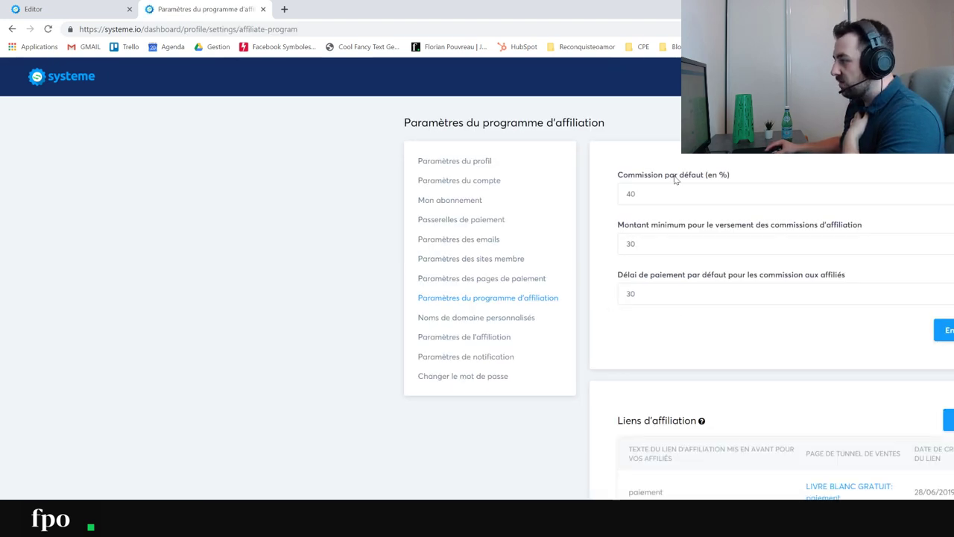
- Examine the default commission settings and affiliate links of the affiliate program, and look over the affiliate dashboard
scroll(658, 434, "down", 1)
scroll(735, 485, "down", 1)
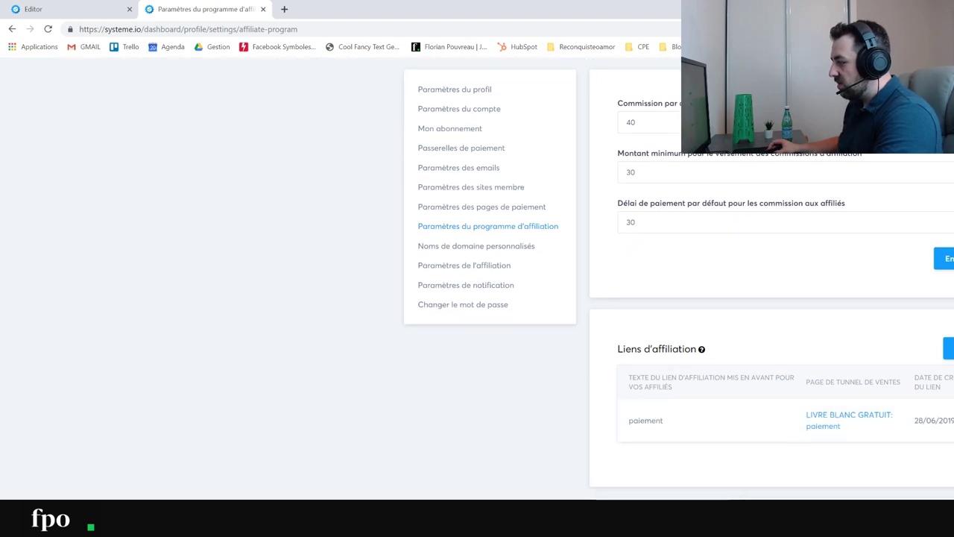
scroll(716, 305, "up", 2)
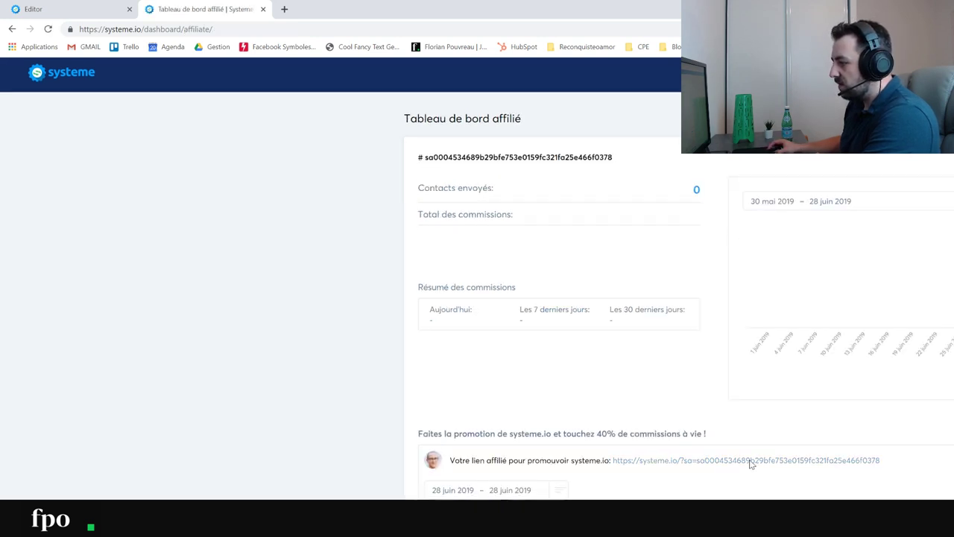
scroll(753, 470, "down", 3)
scroll(753, 469, "up", 3)
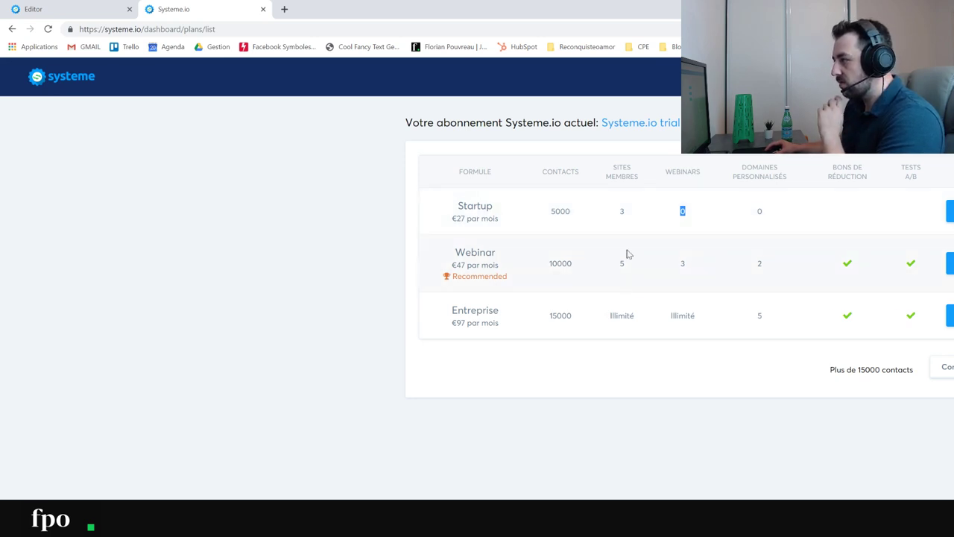
- Review the Webinar plan's price and limits in the subscription plan comparison
left_click_drag(445, 262, 605, 268)
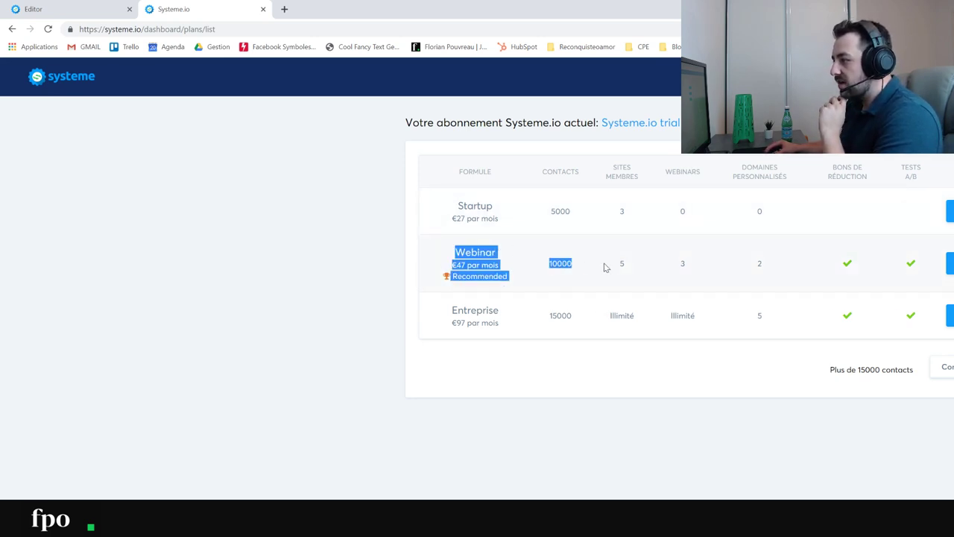
left_click(725, 266)
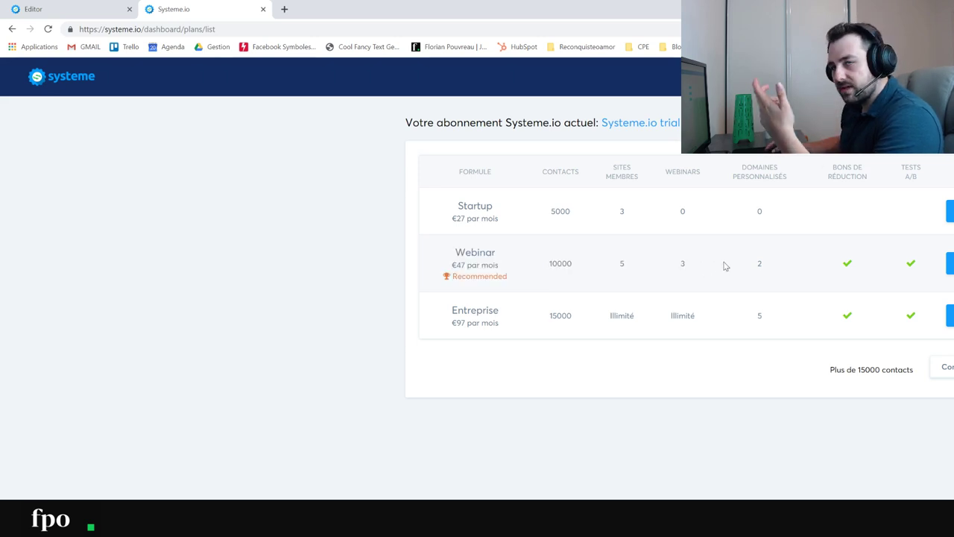